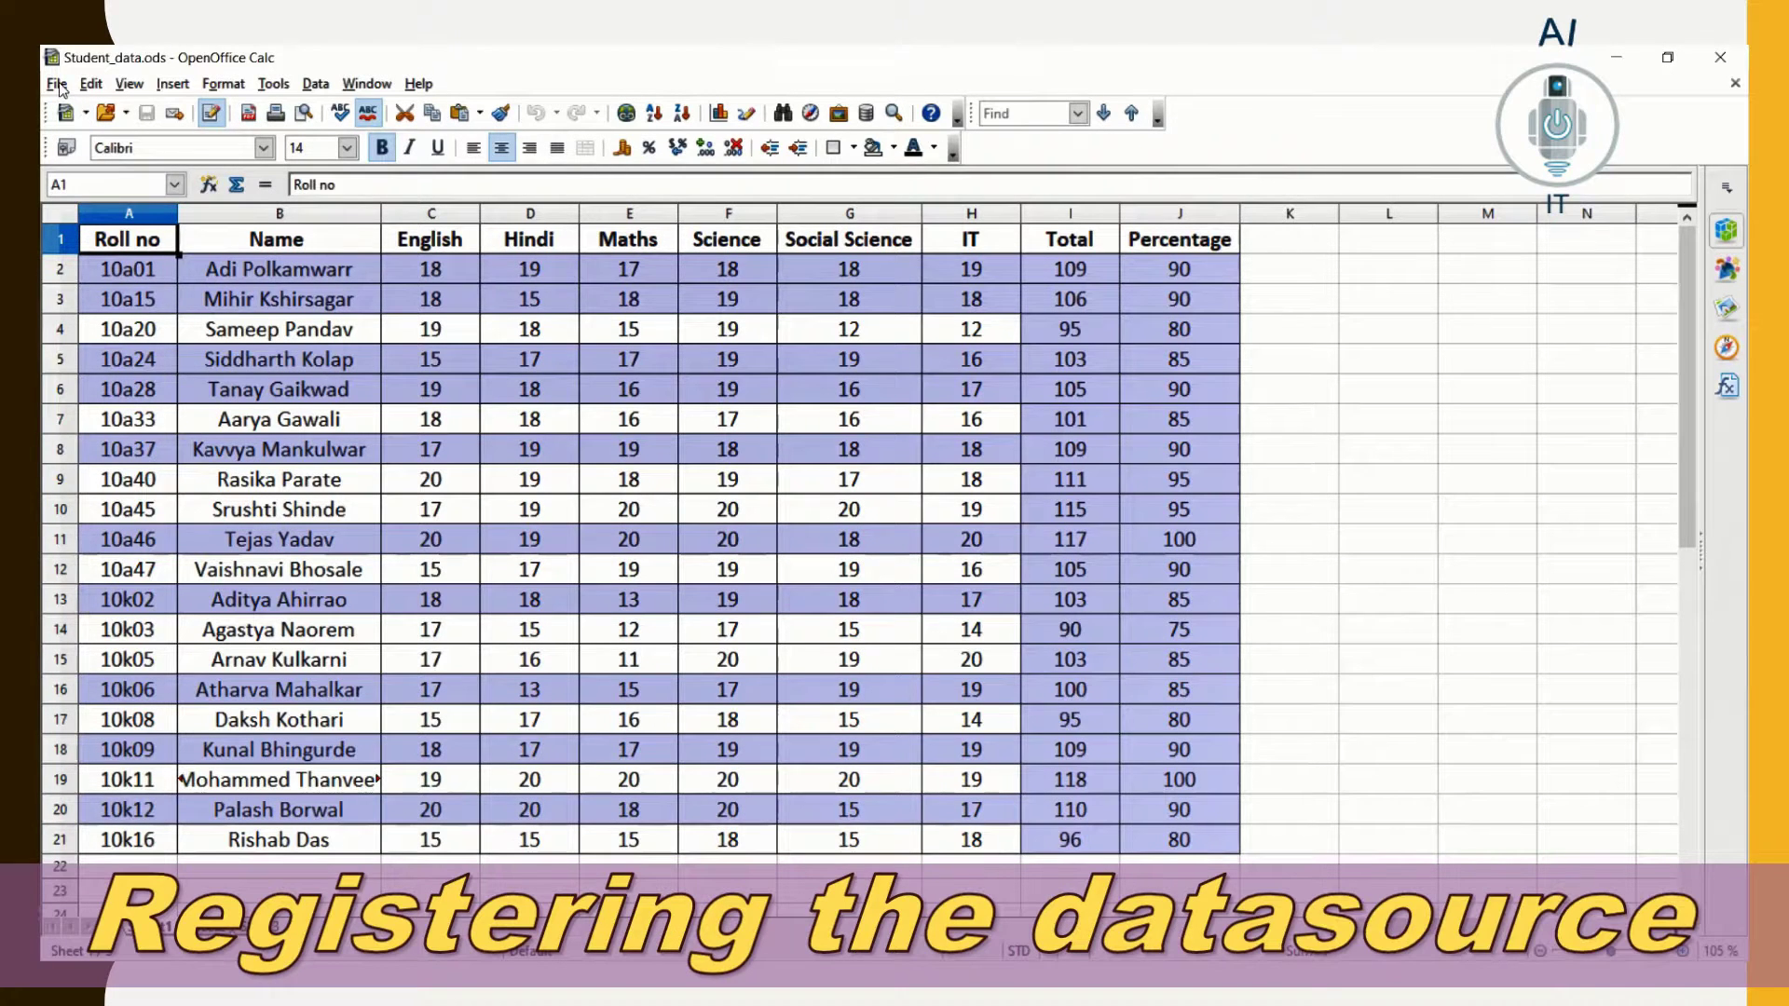
Create a new Writer text document from Calc and show its File > Wizards list
click(57, 85)
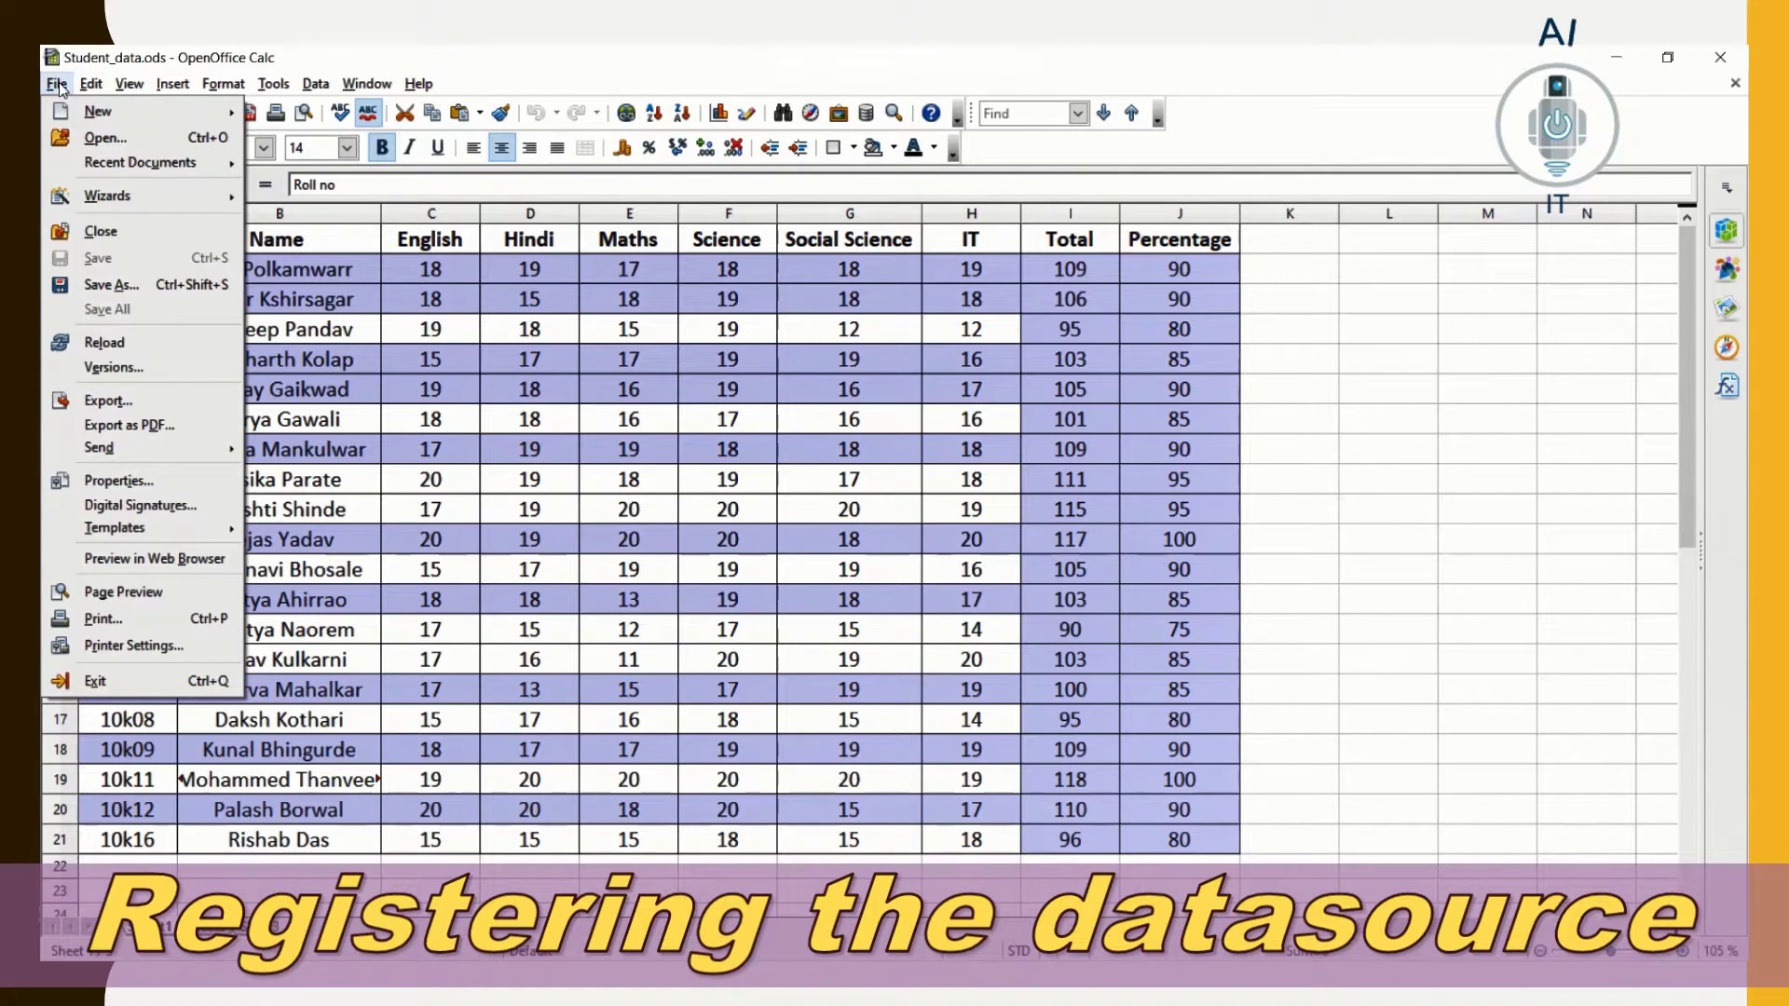
mouse_move(93, 111)
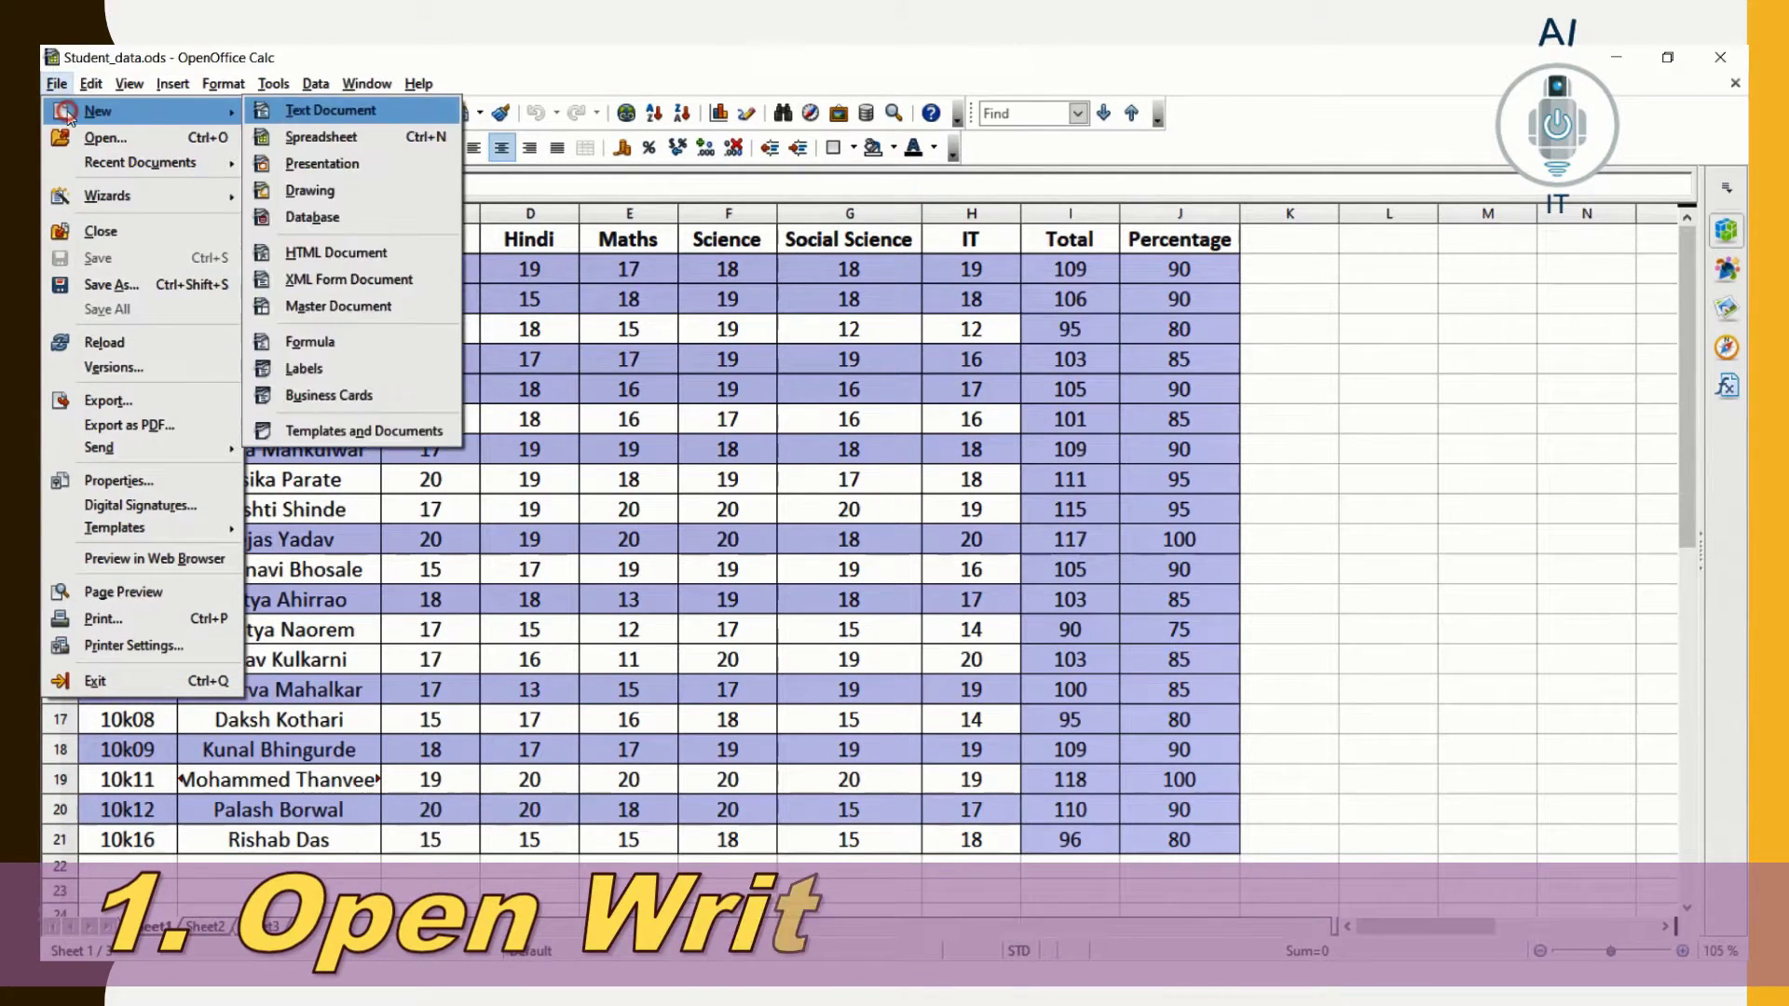
click(263, 112)
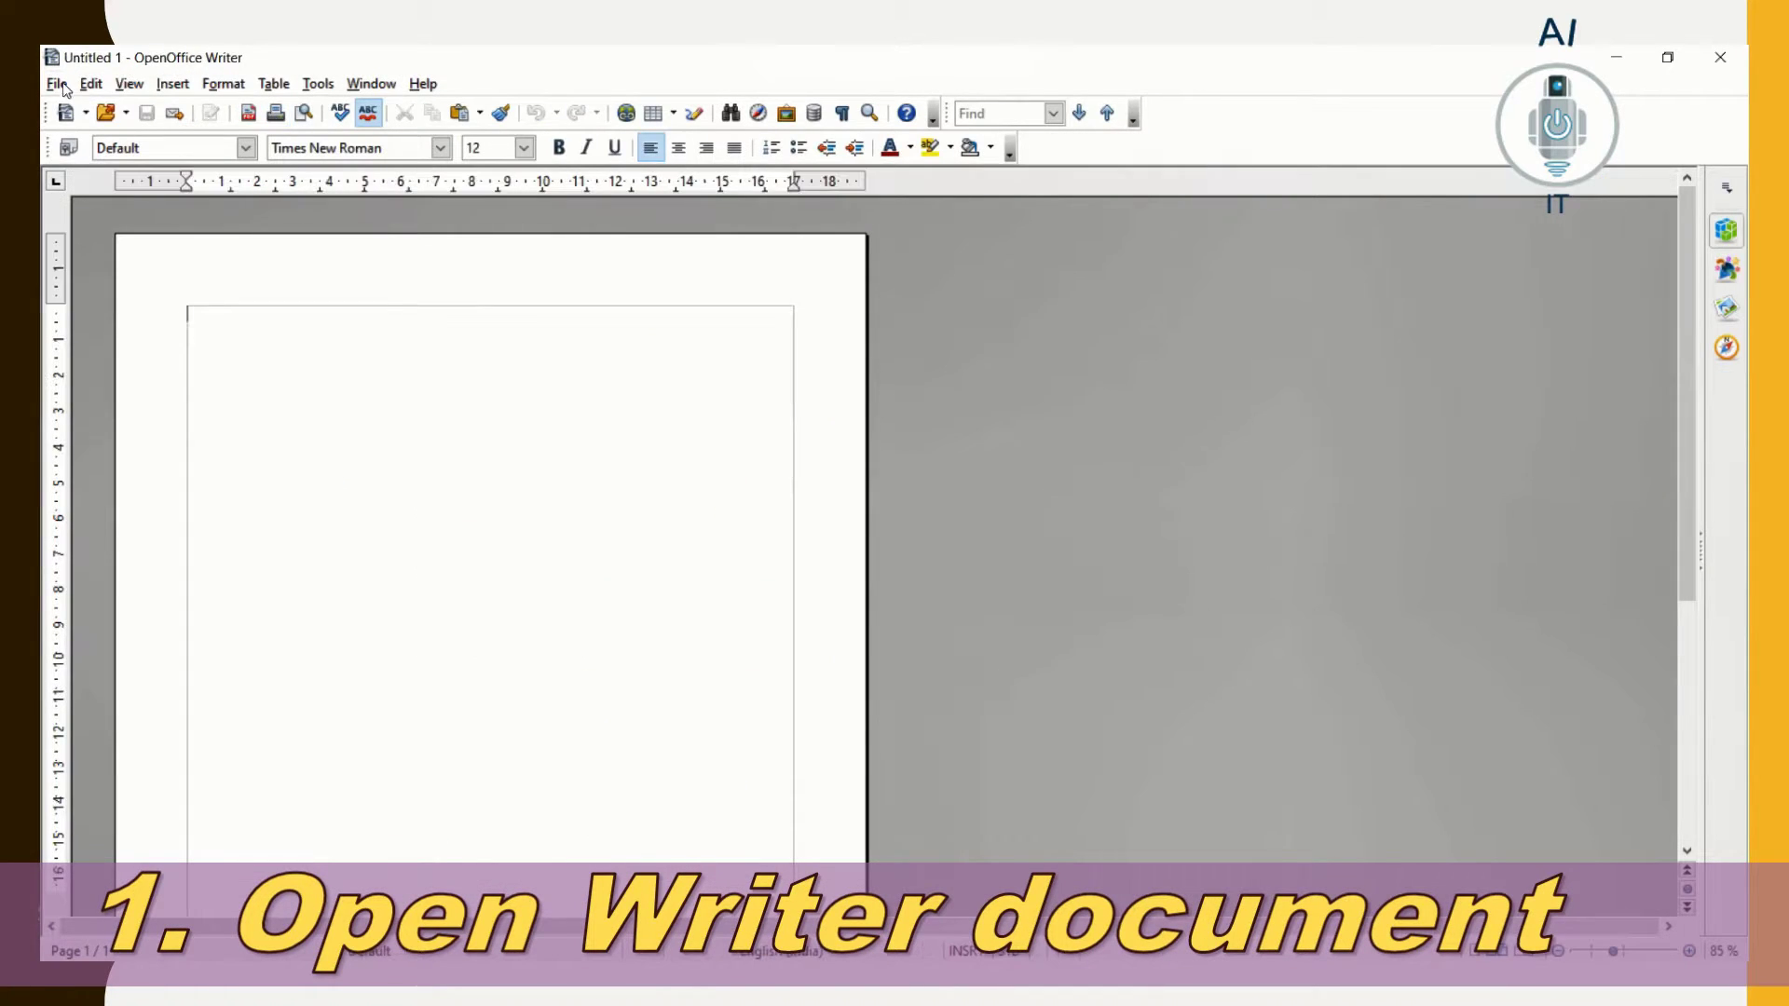
click(57, 84)
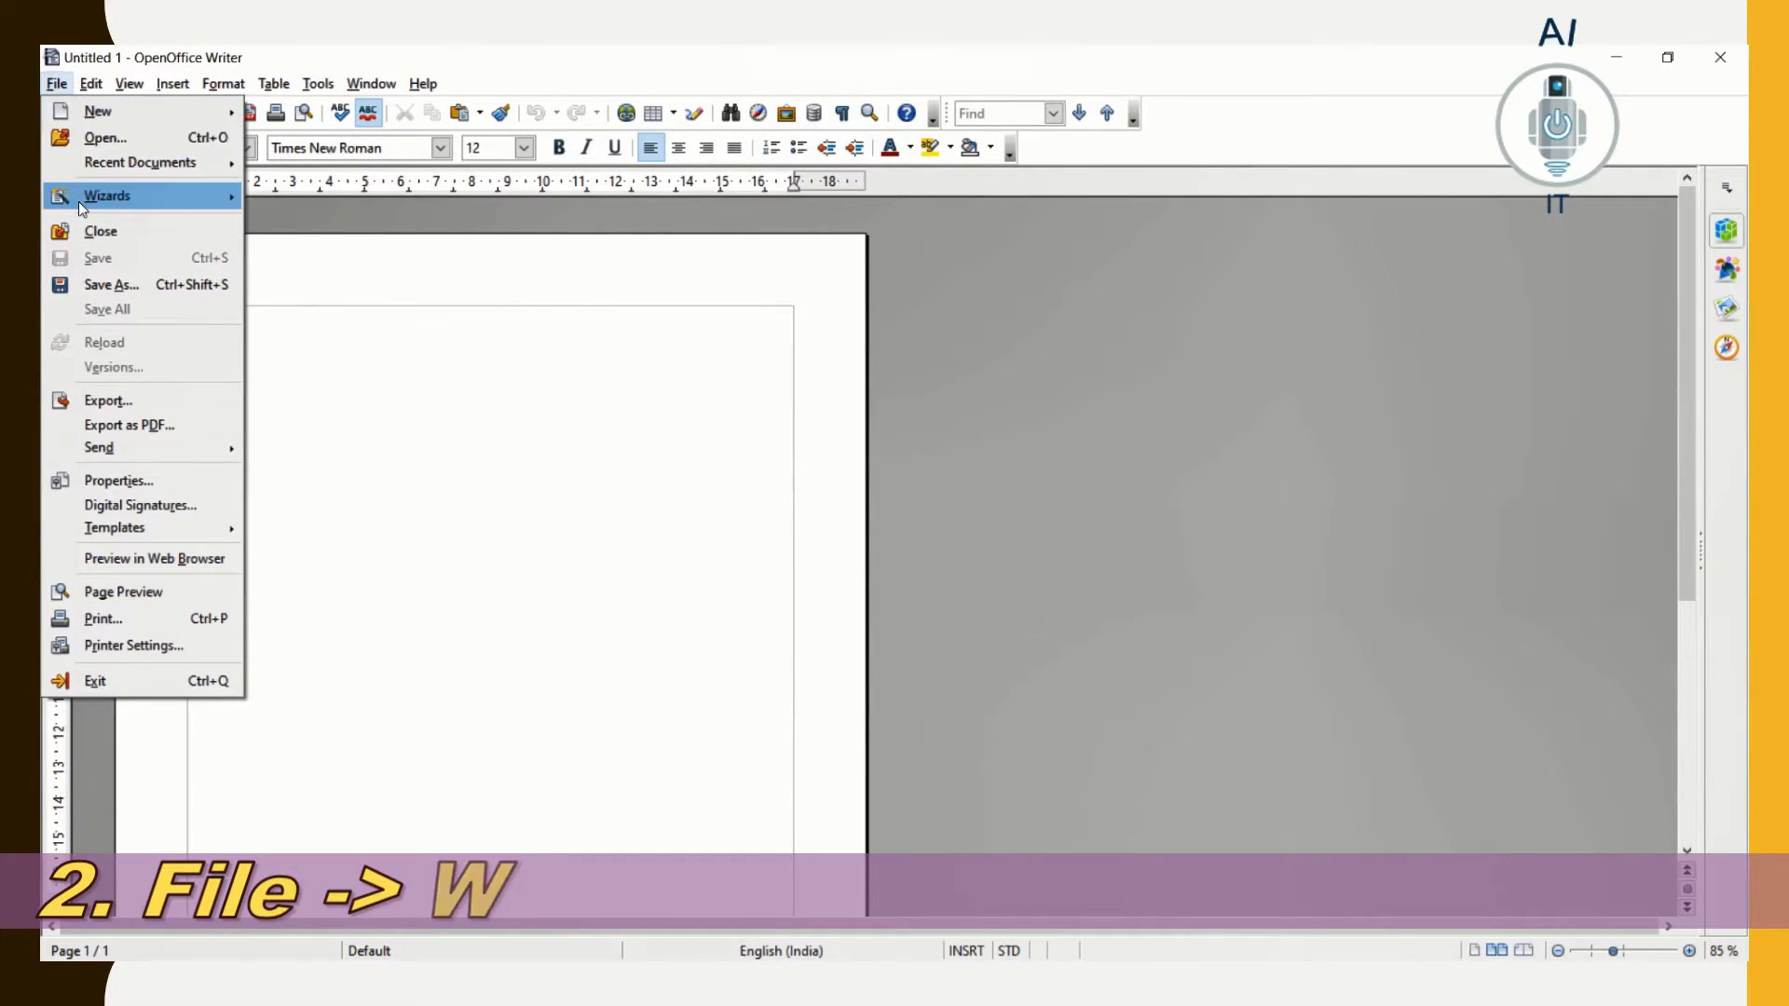
mouse_move(78, 203)
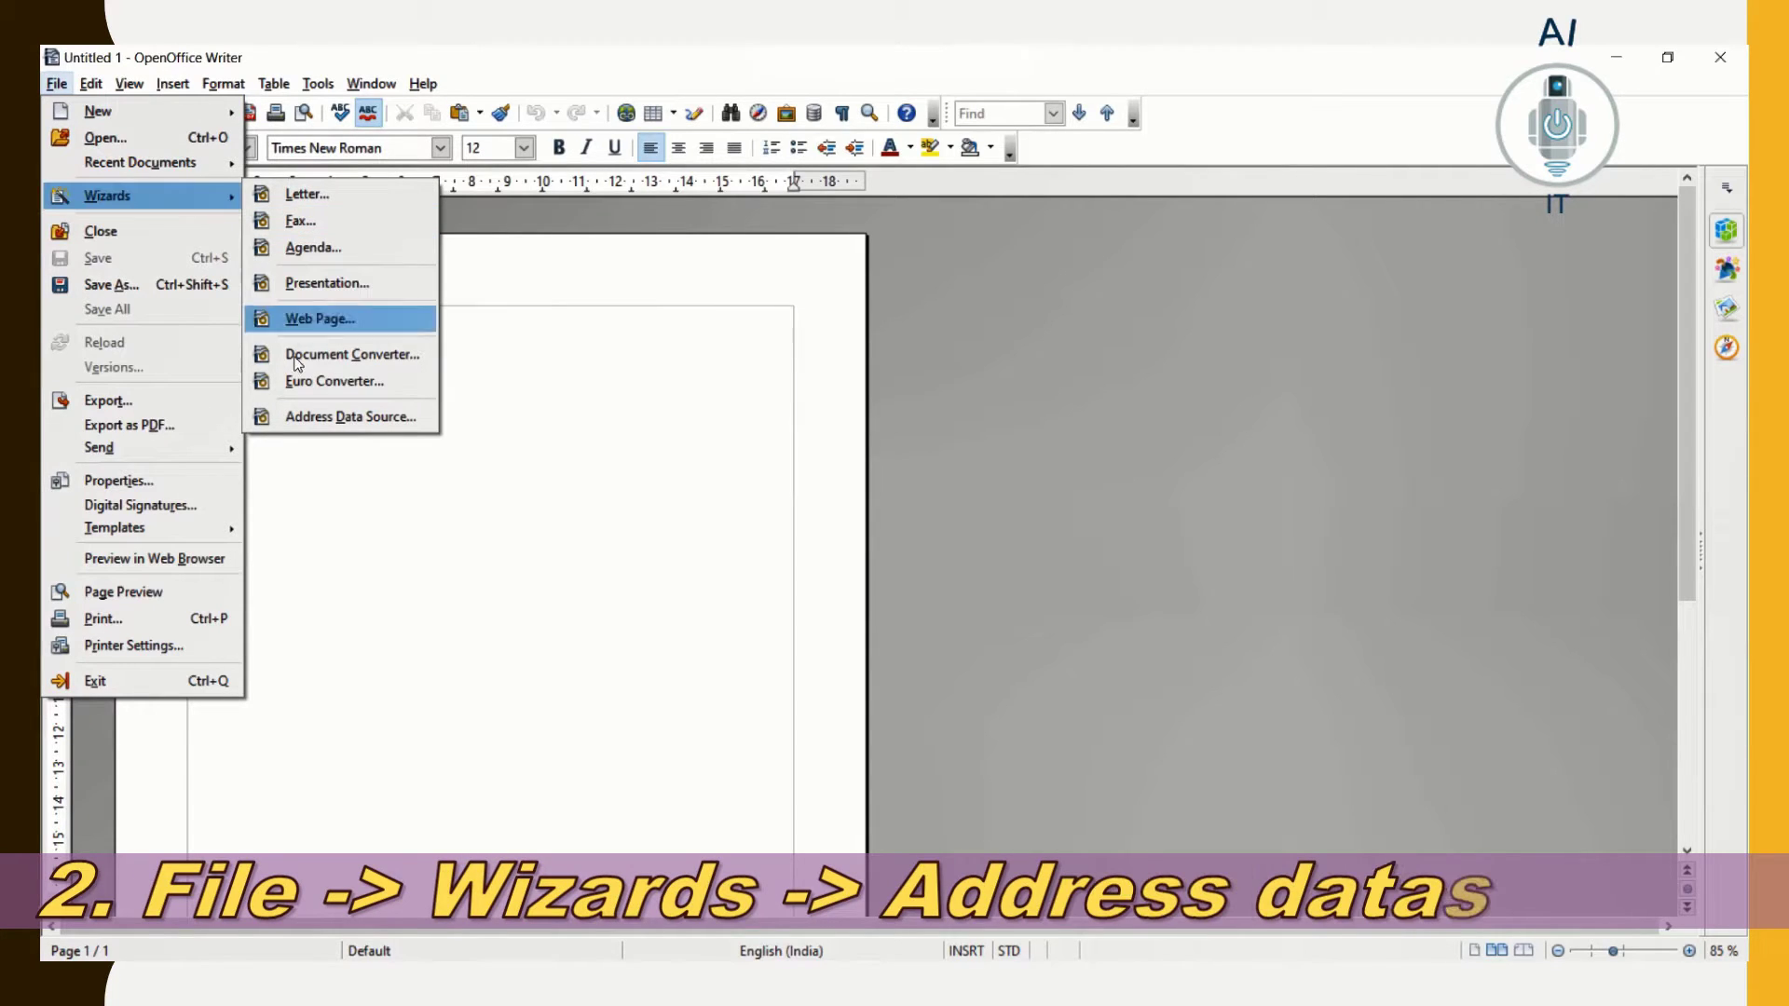
Start the Address Data Source wizard with an external data source of type Spreadsheet
click(295, 419)
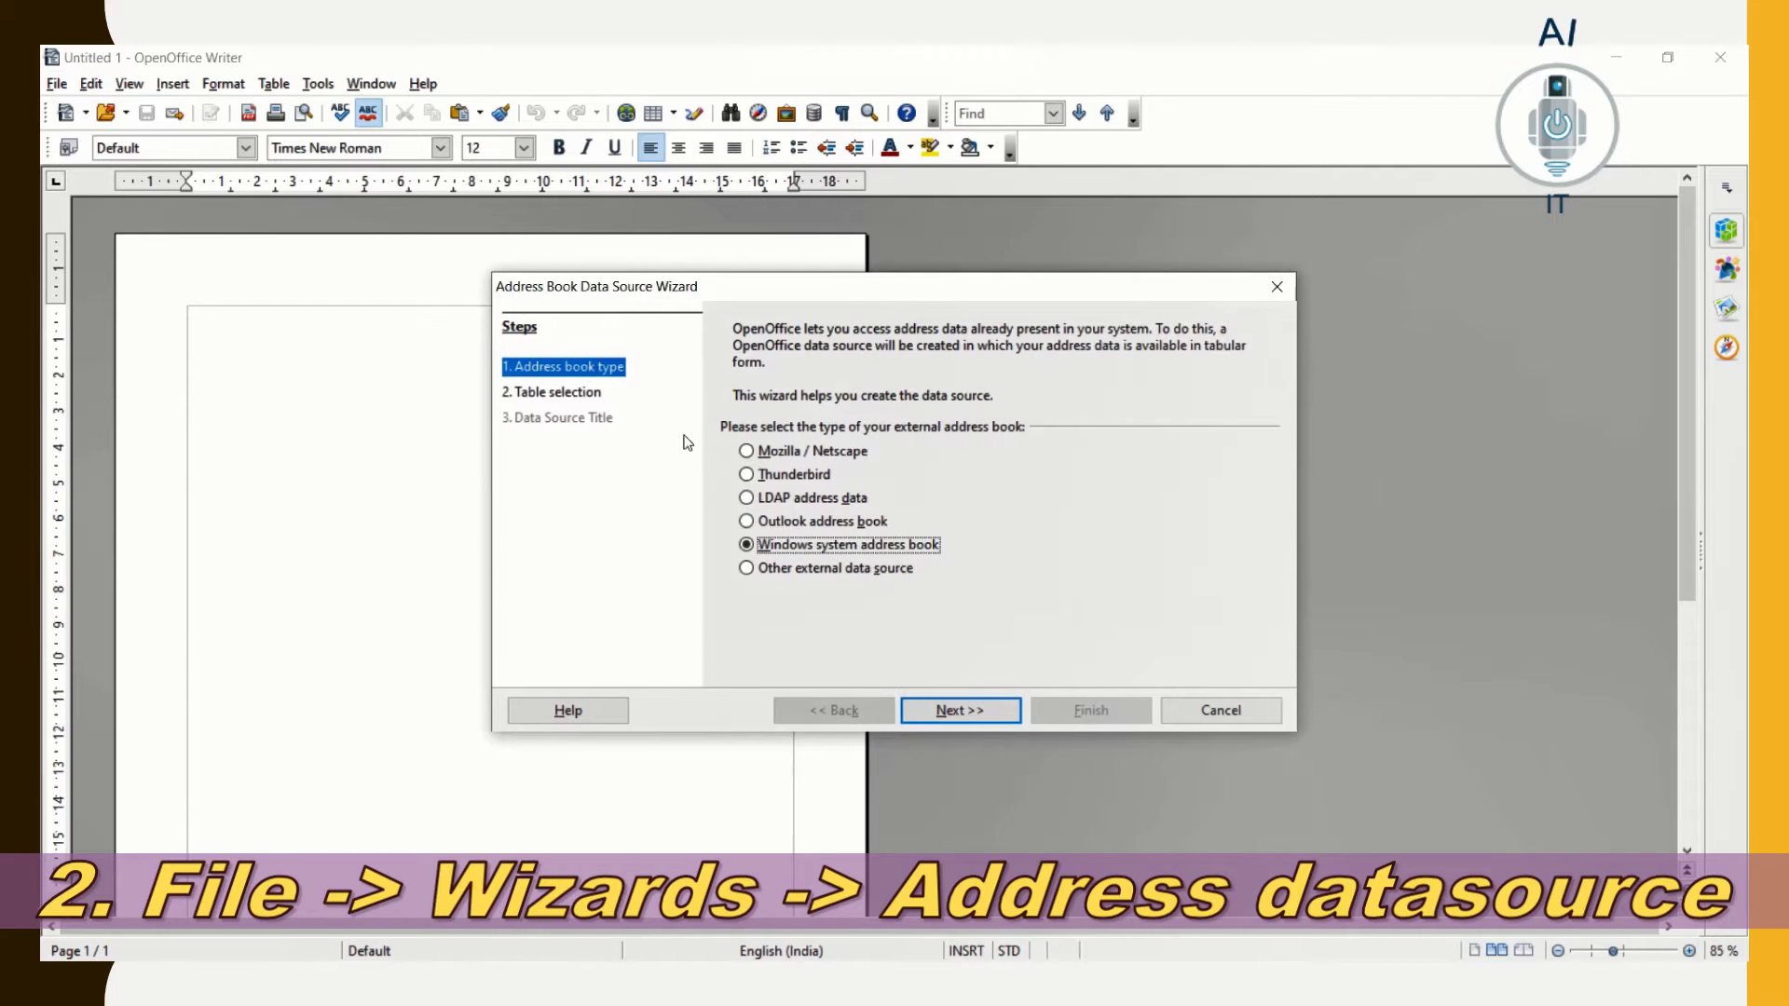
click(746, 568)
click(917, 720)
click(992, 440)
click(999, 397)
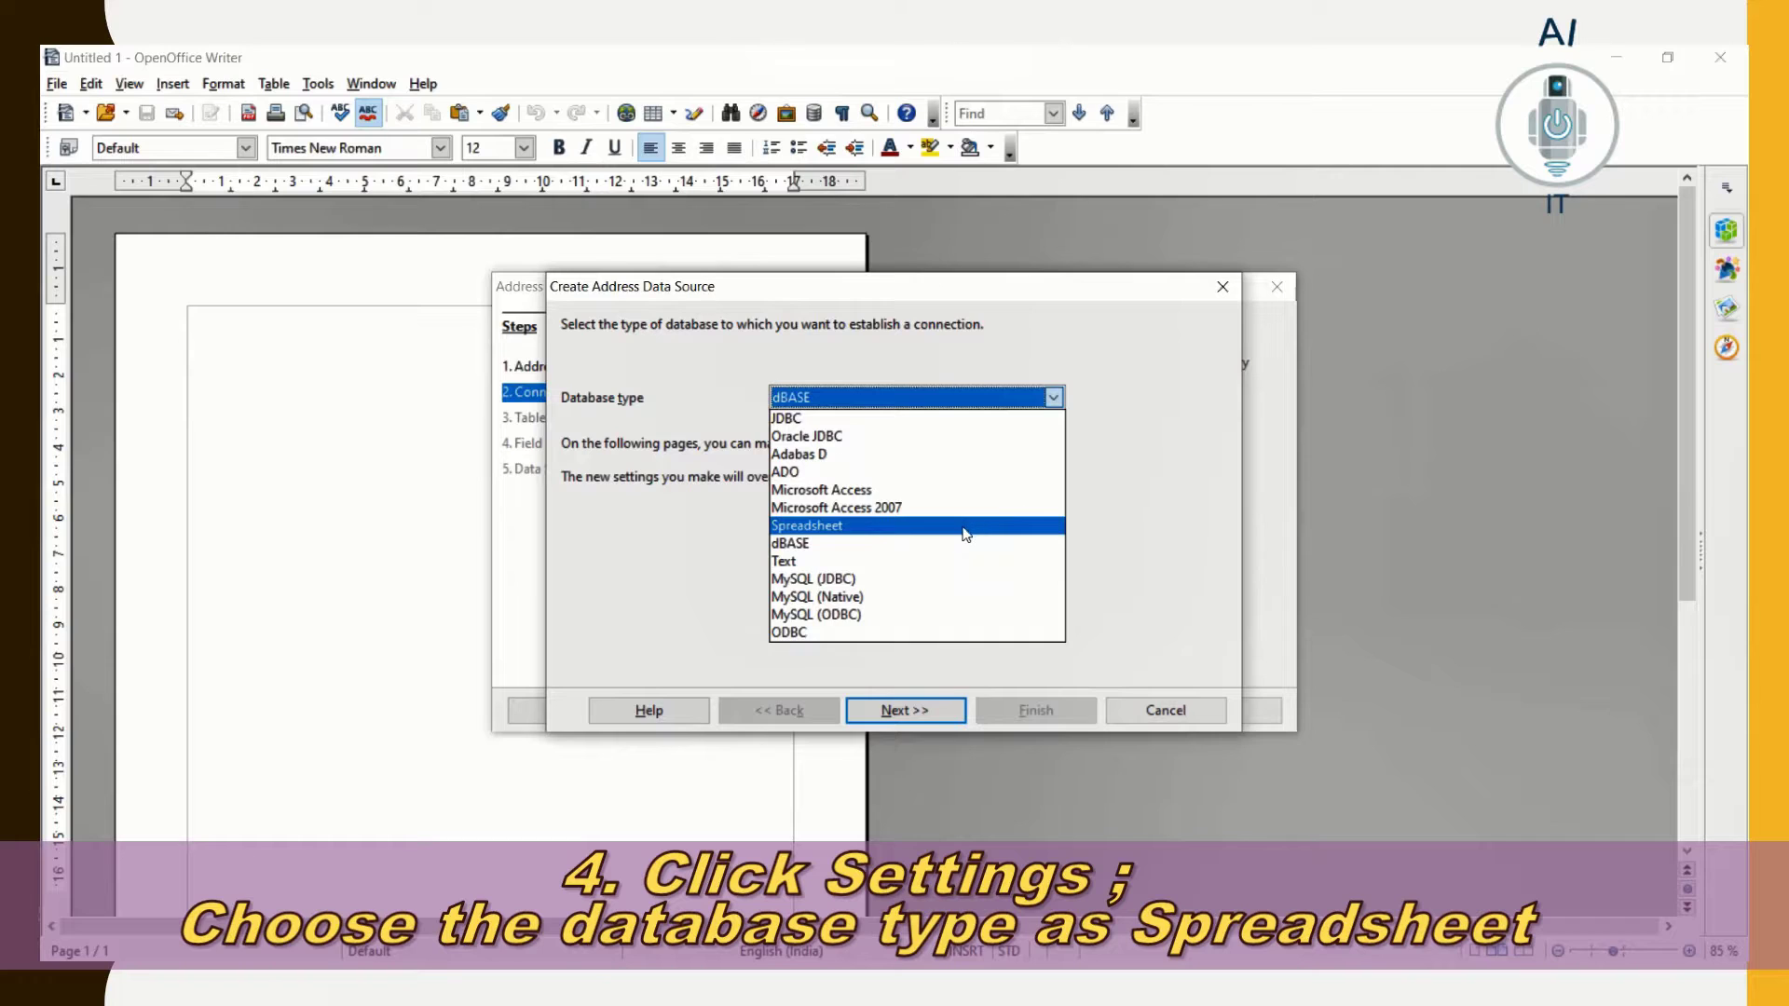
click(965, 527)
click(911, 710)
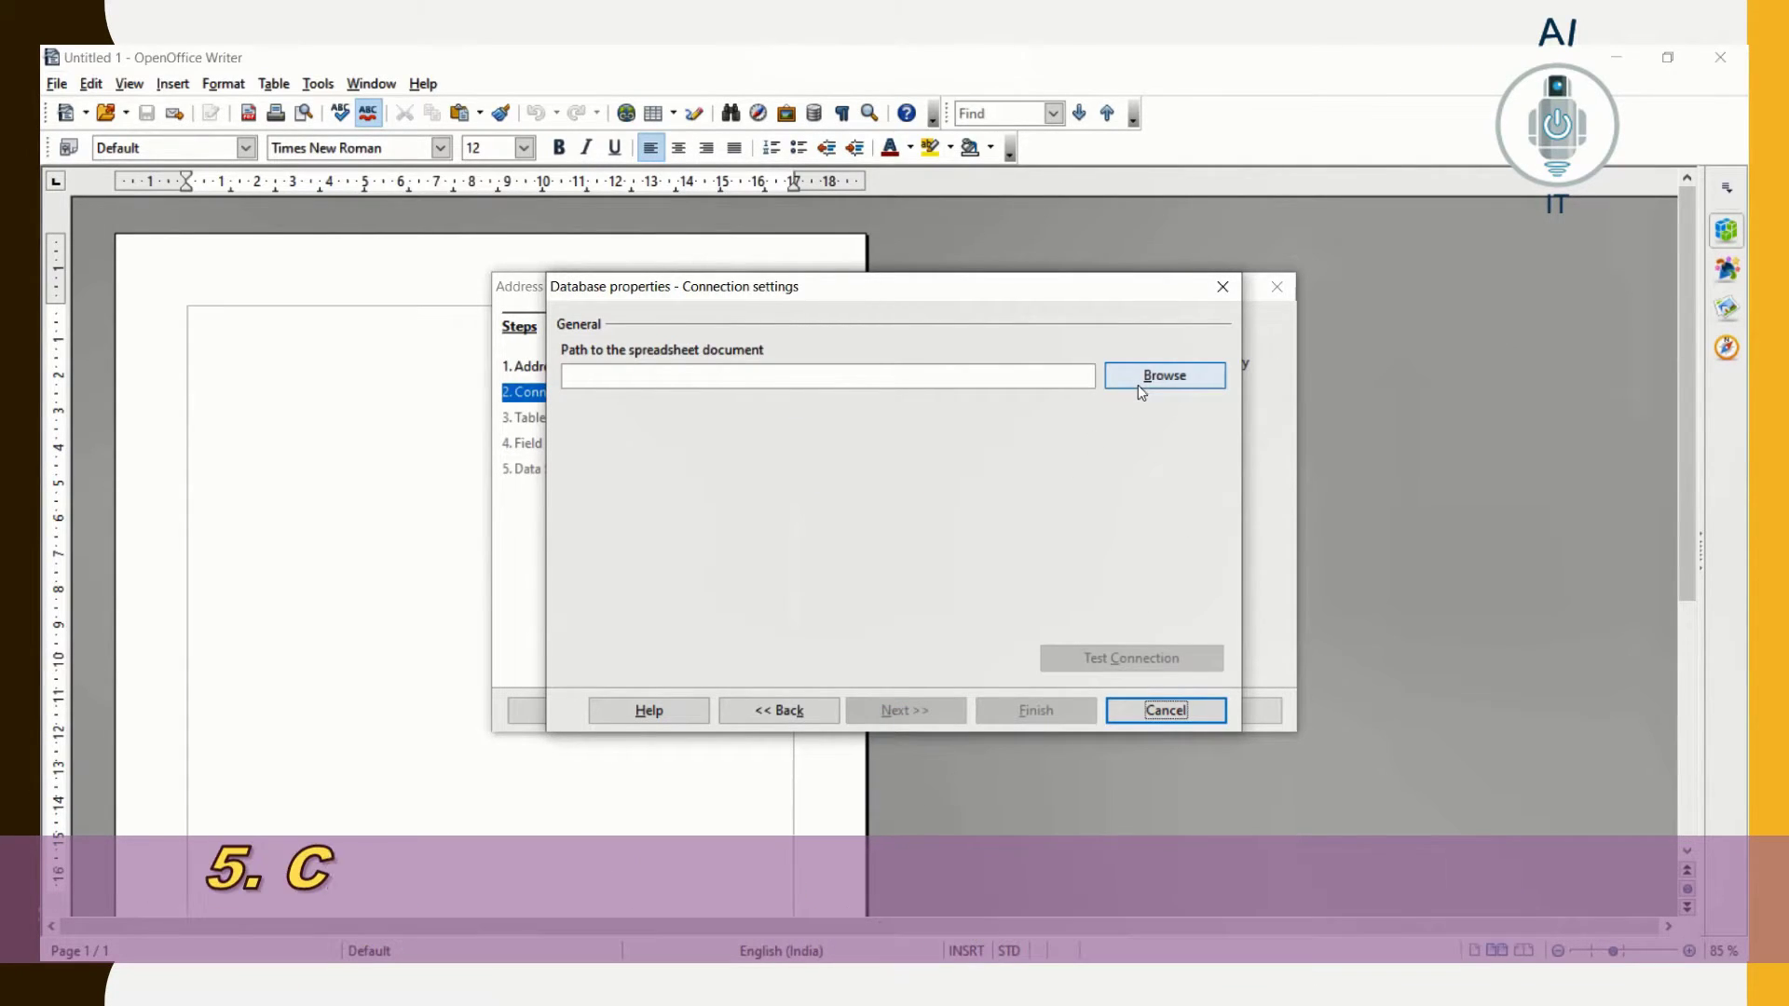
Point the spreadsheet path to Student_data.ods and confirm the connection test succeeds
click(1138, 384)
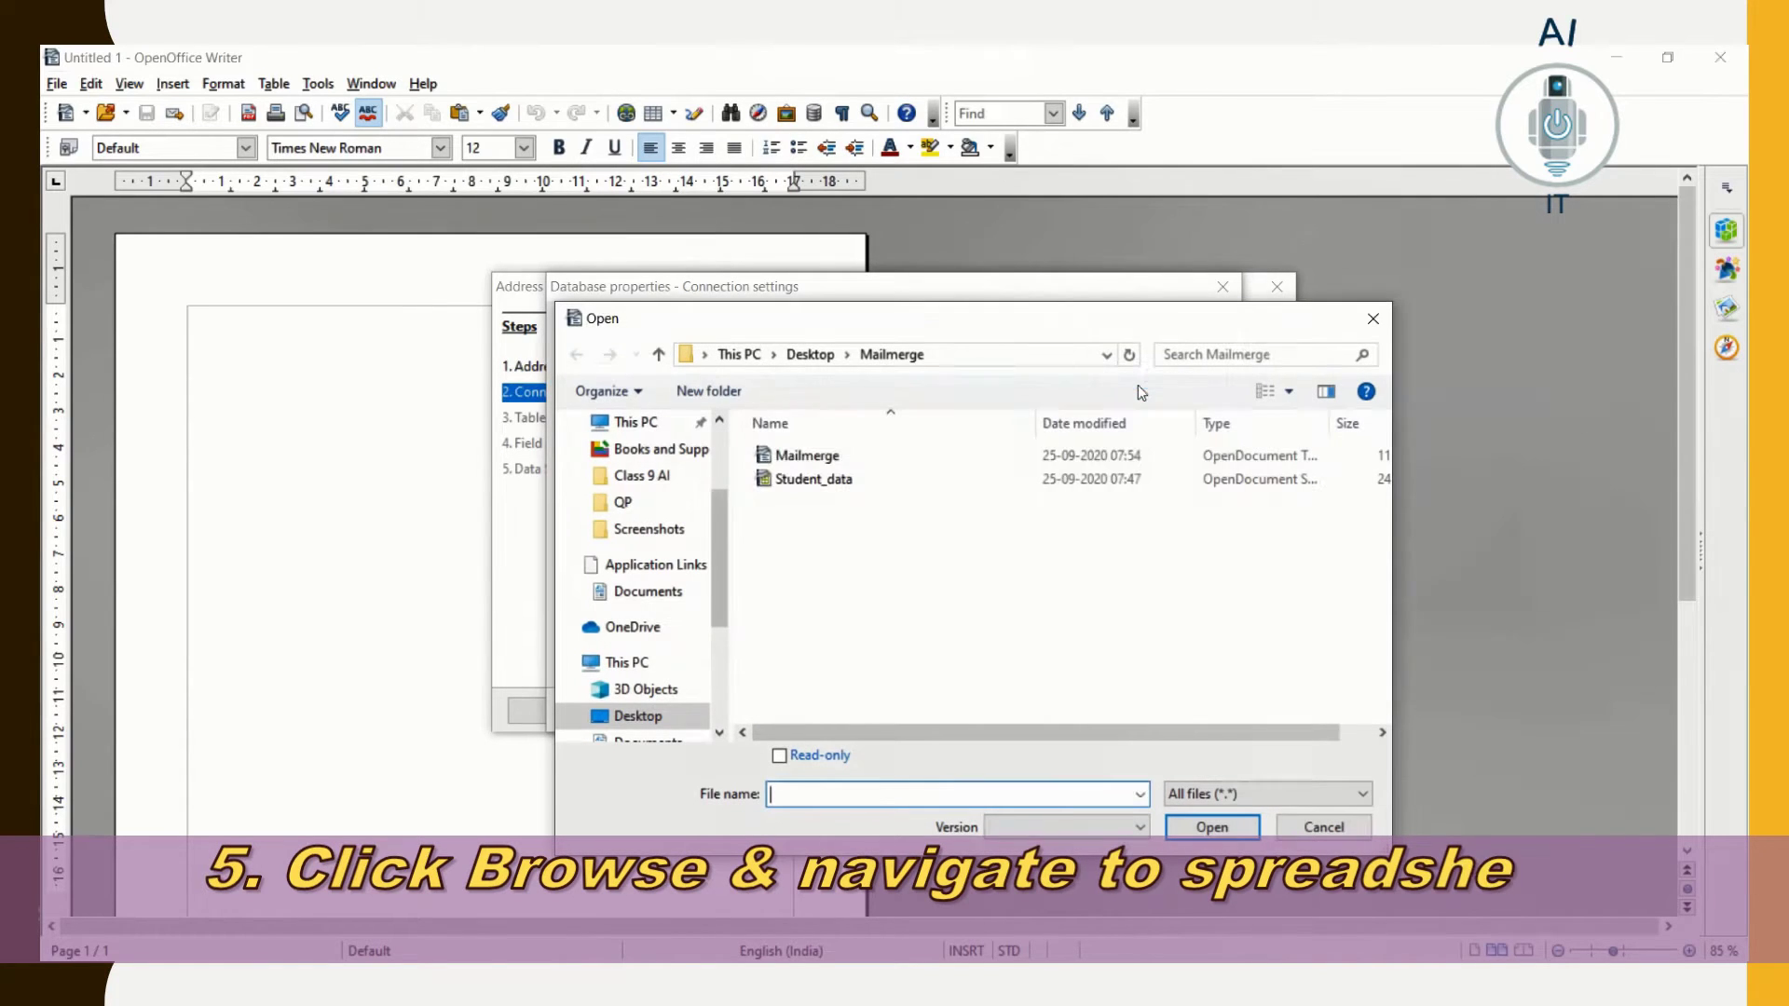
click(805, 482)
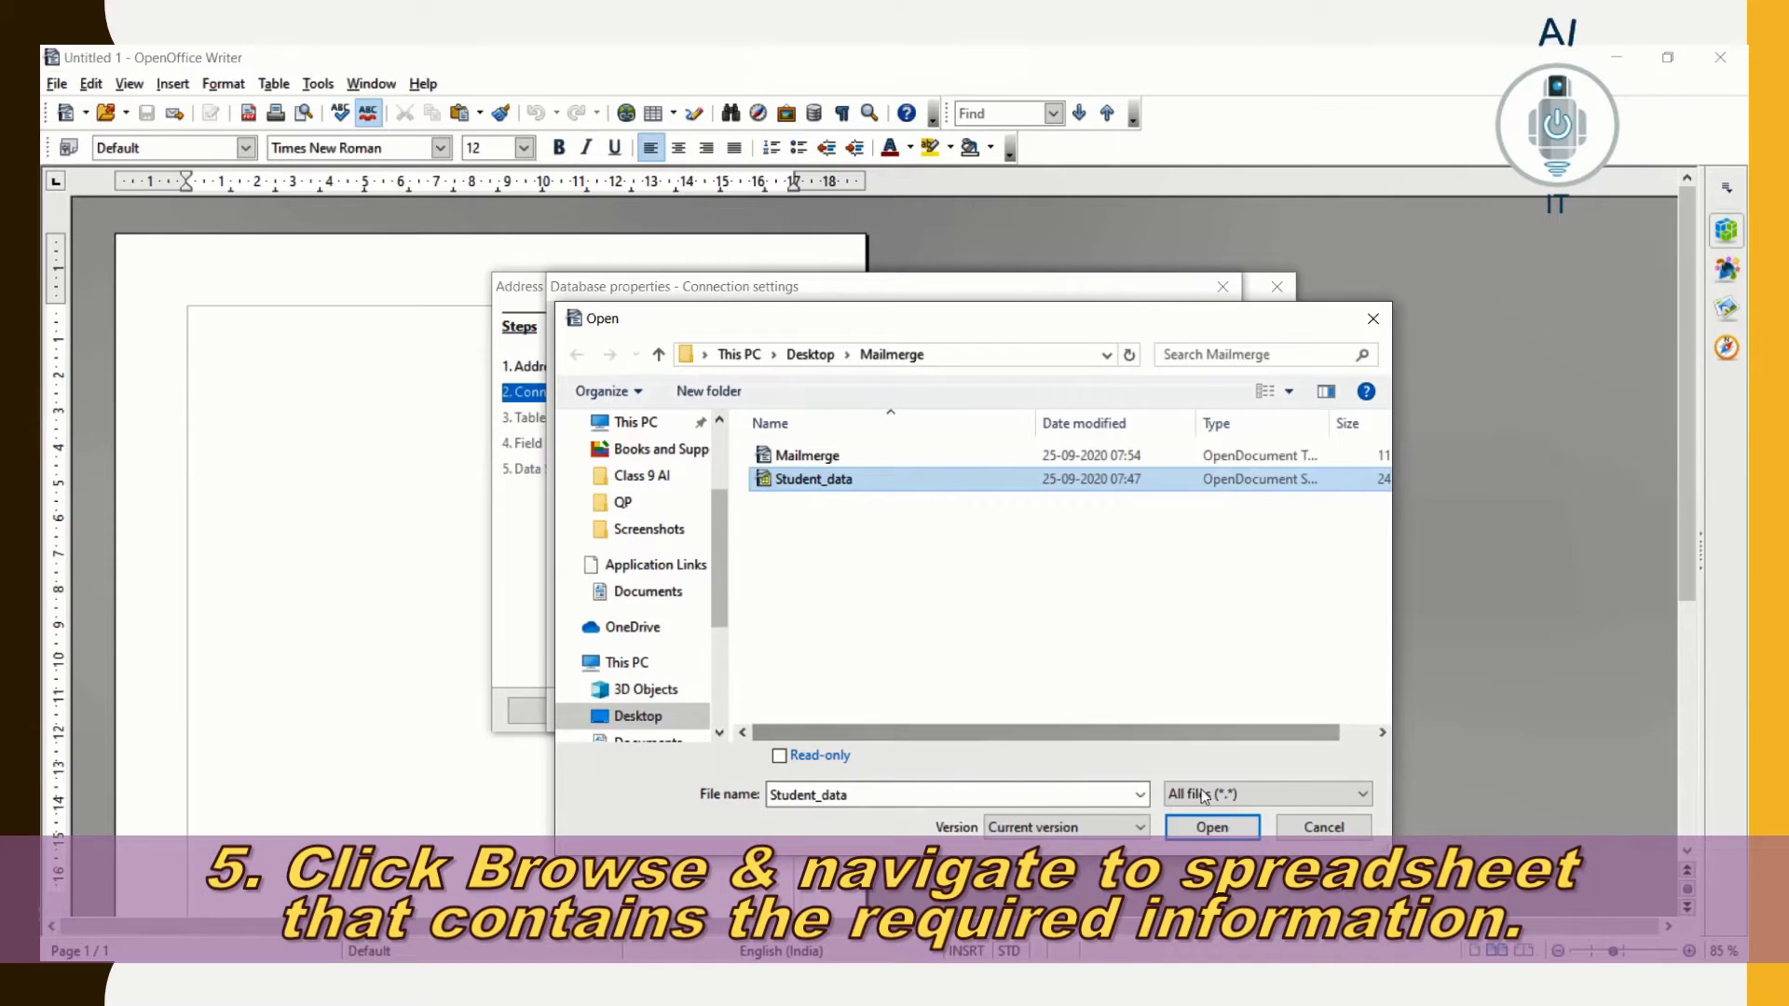
click(1207, 827)
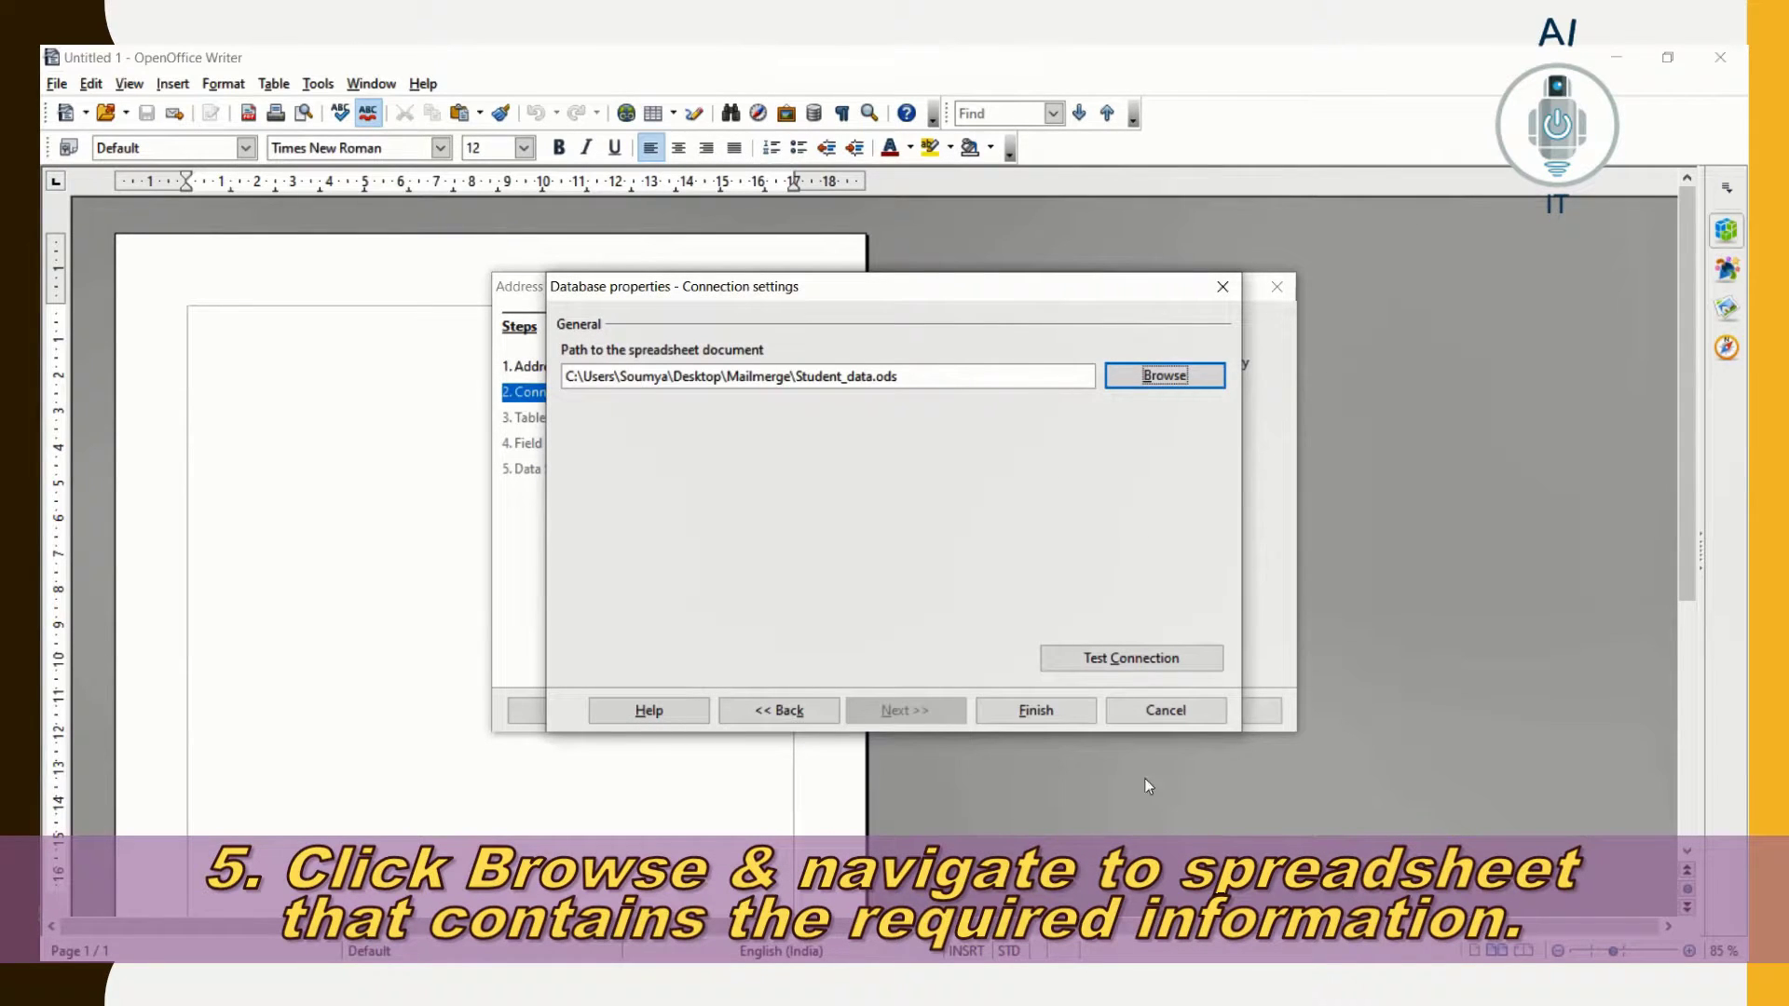
click(1132, 658)
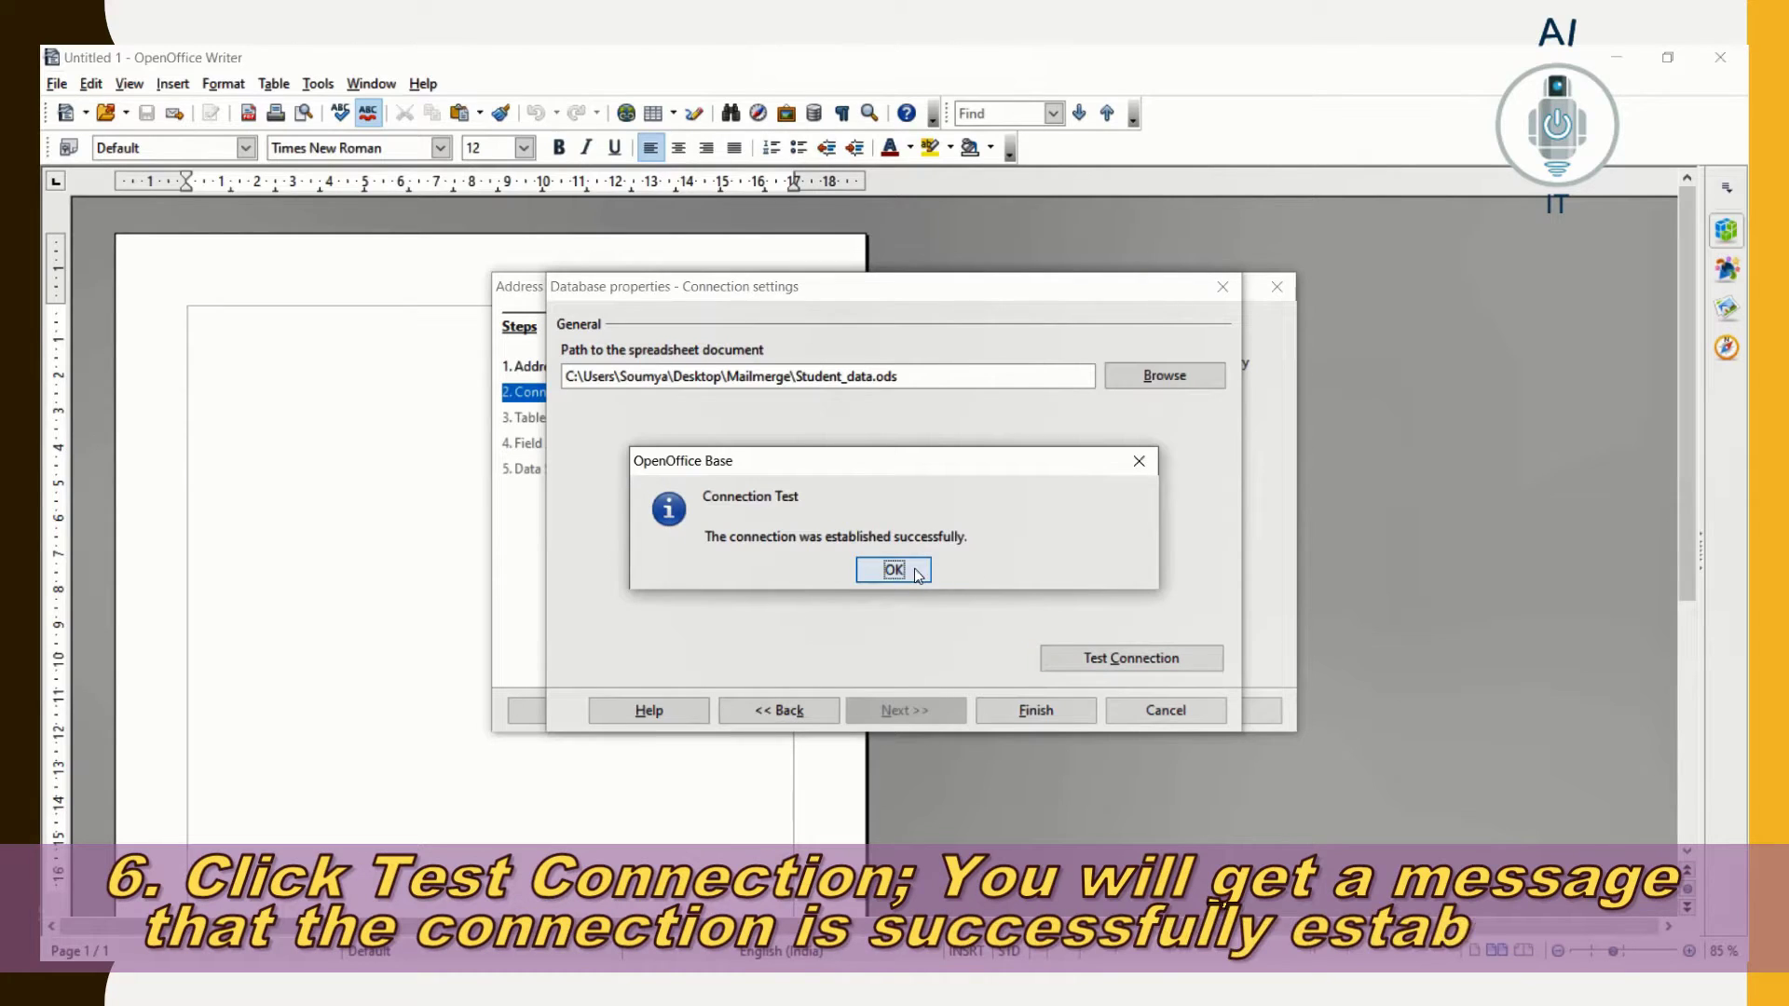
click(894, 570)
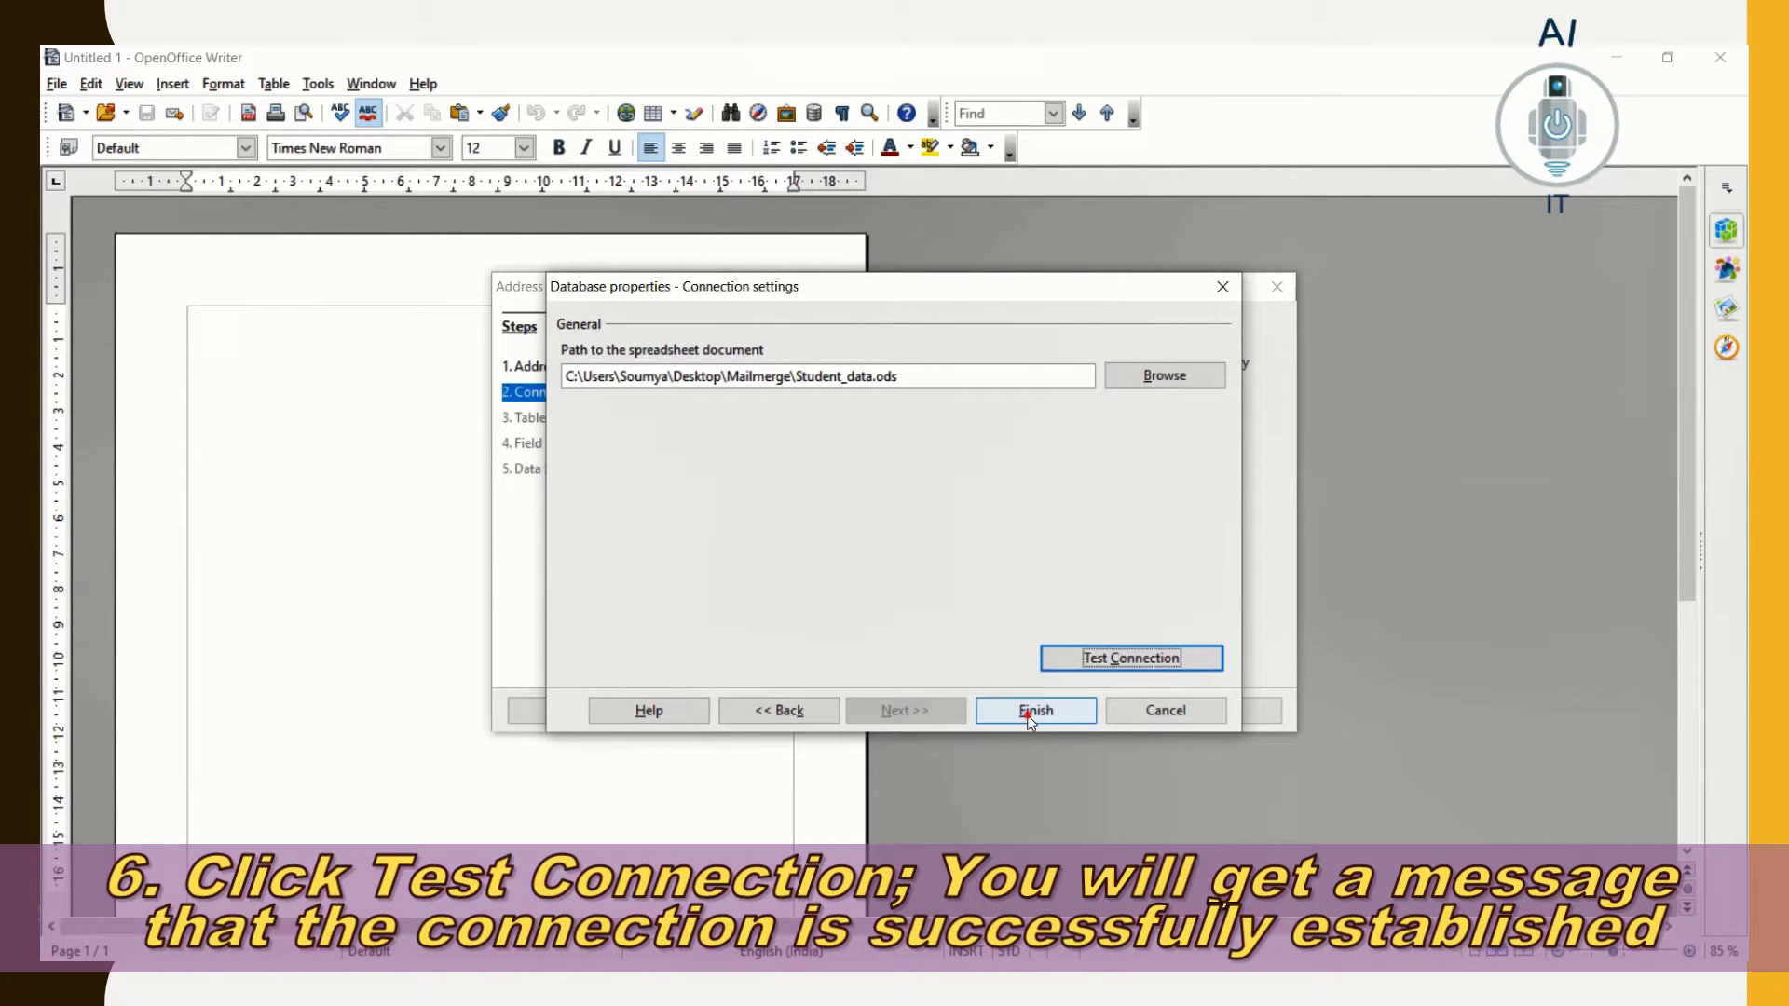
Save the data source as Student_Marks.odb with address book name Marks and finish the wizard
click(1031, 716)
click(964, 710)
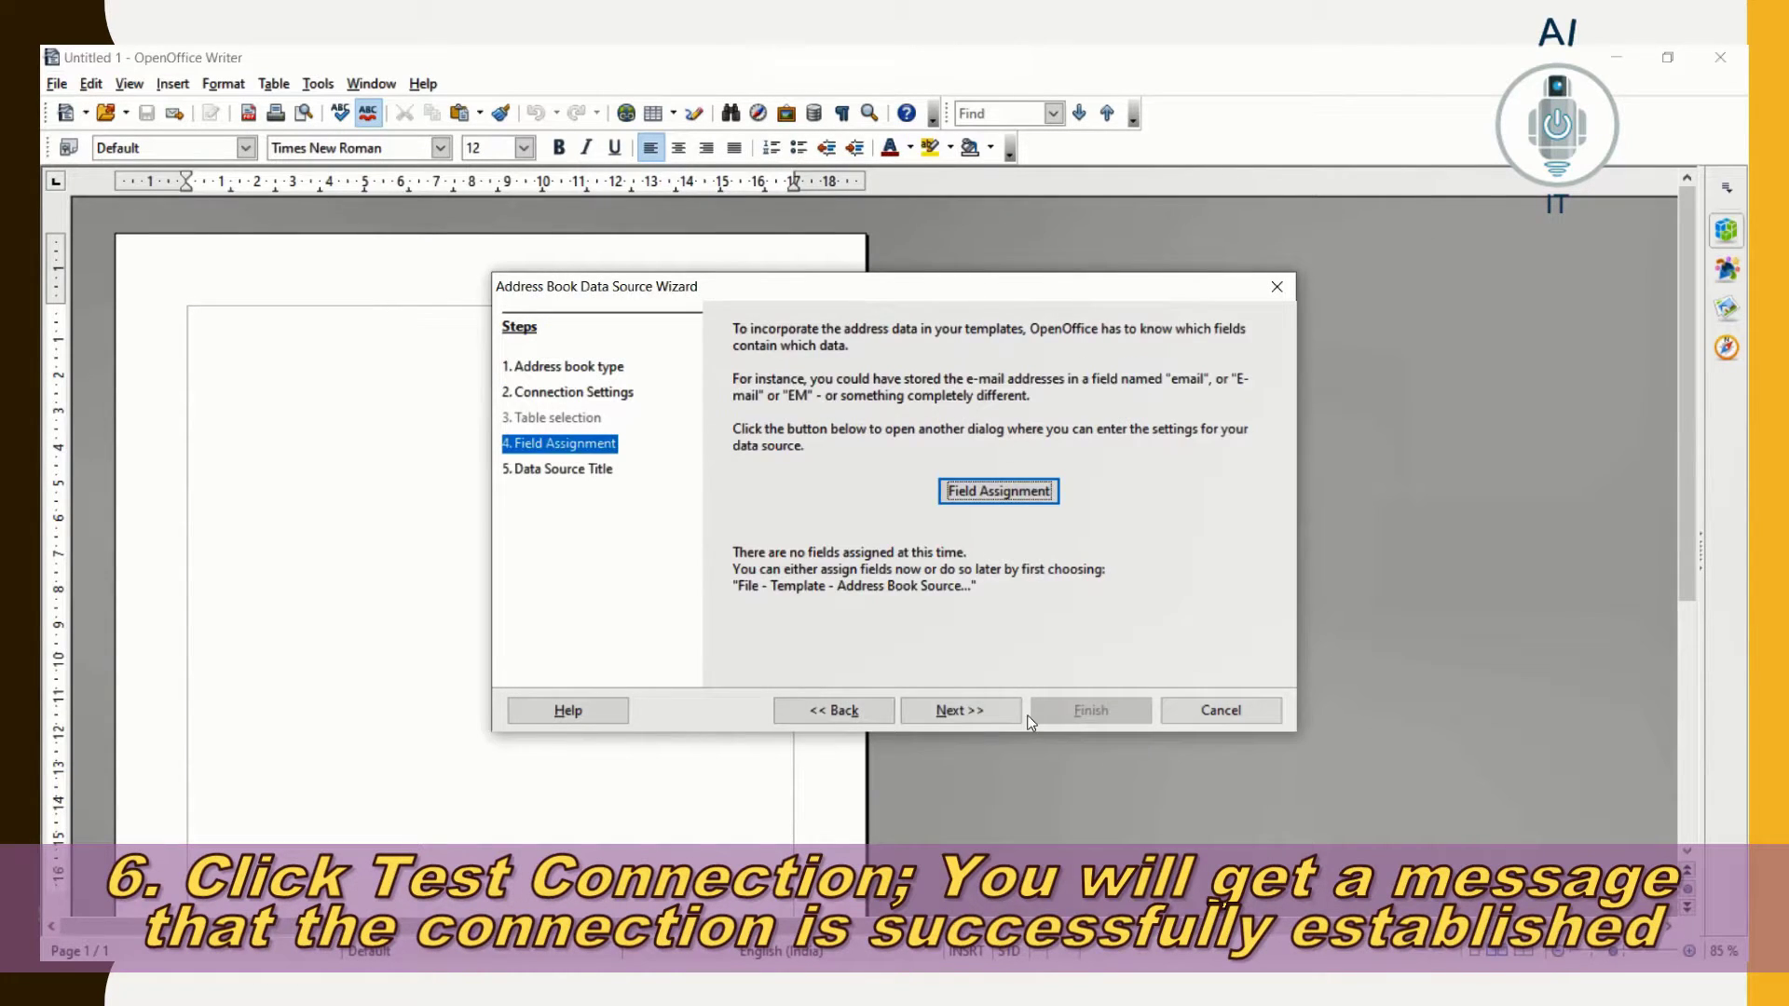
click(964, 710)
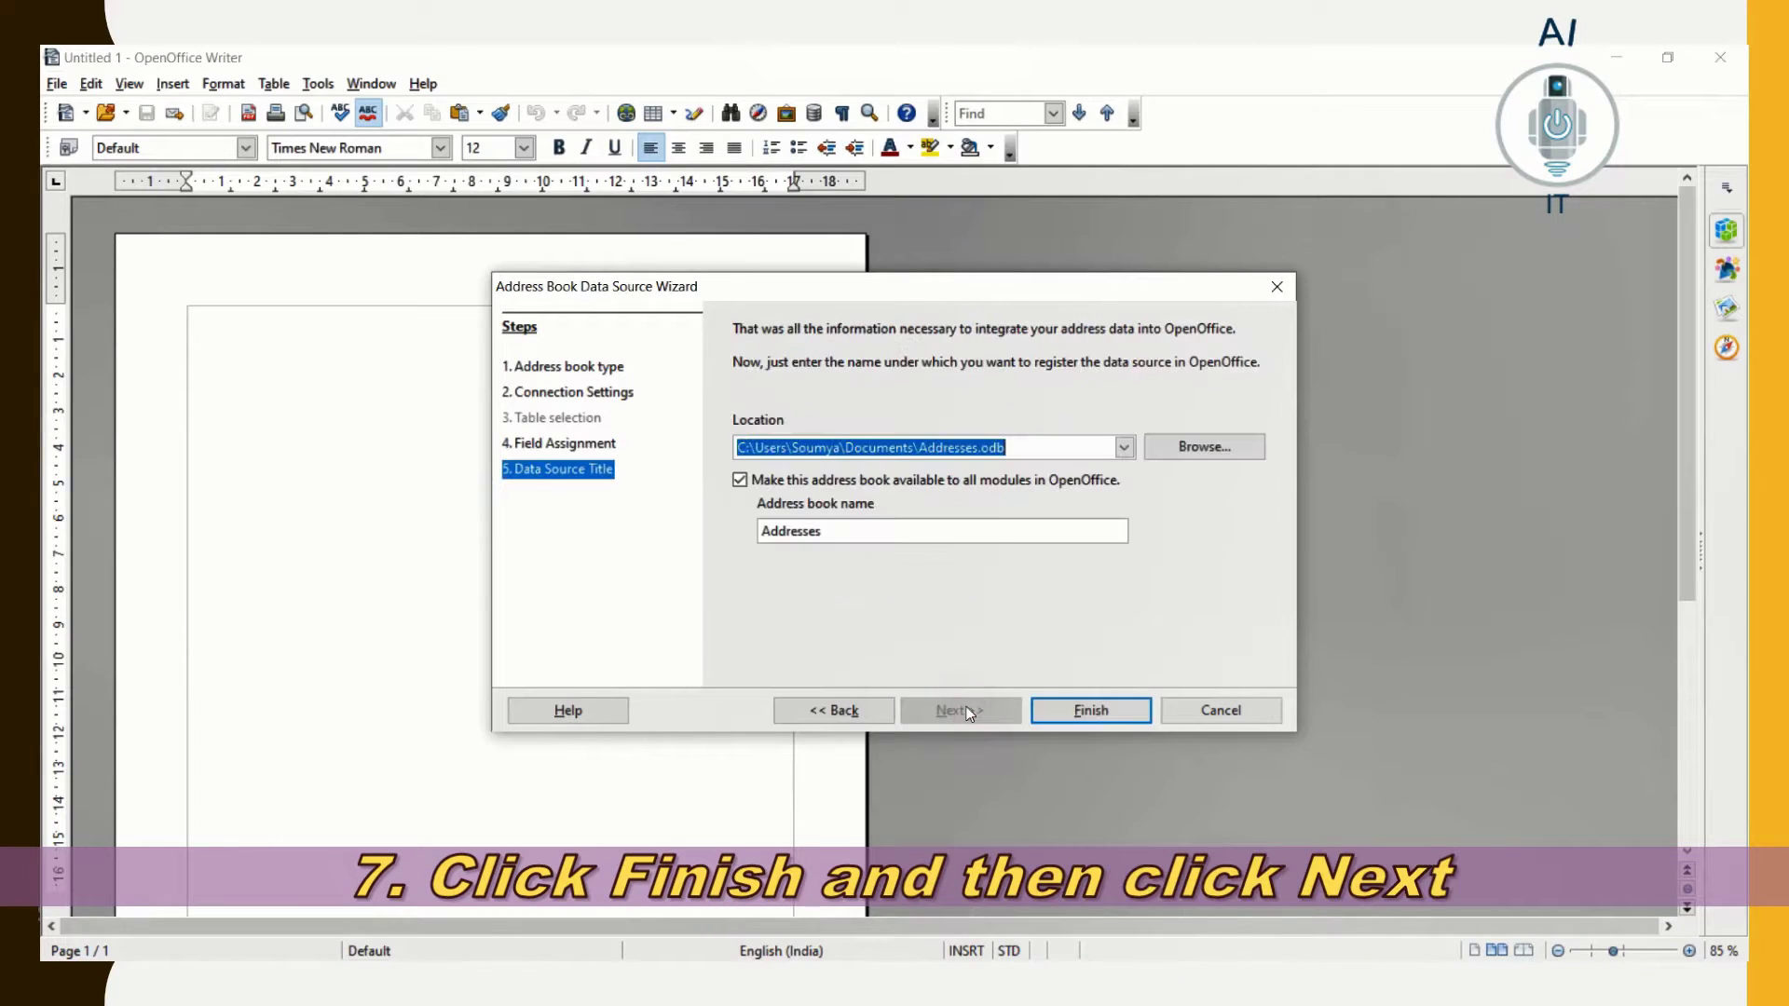
double_click(947, 448)
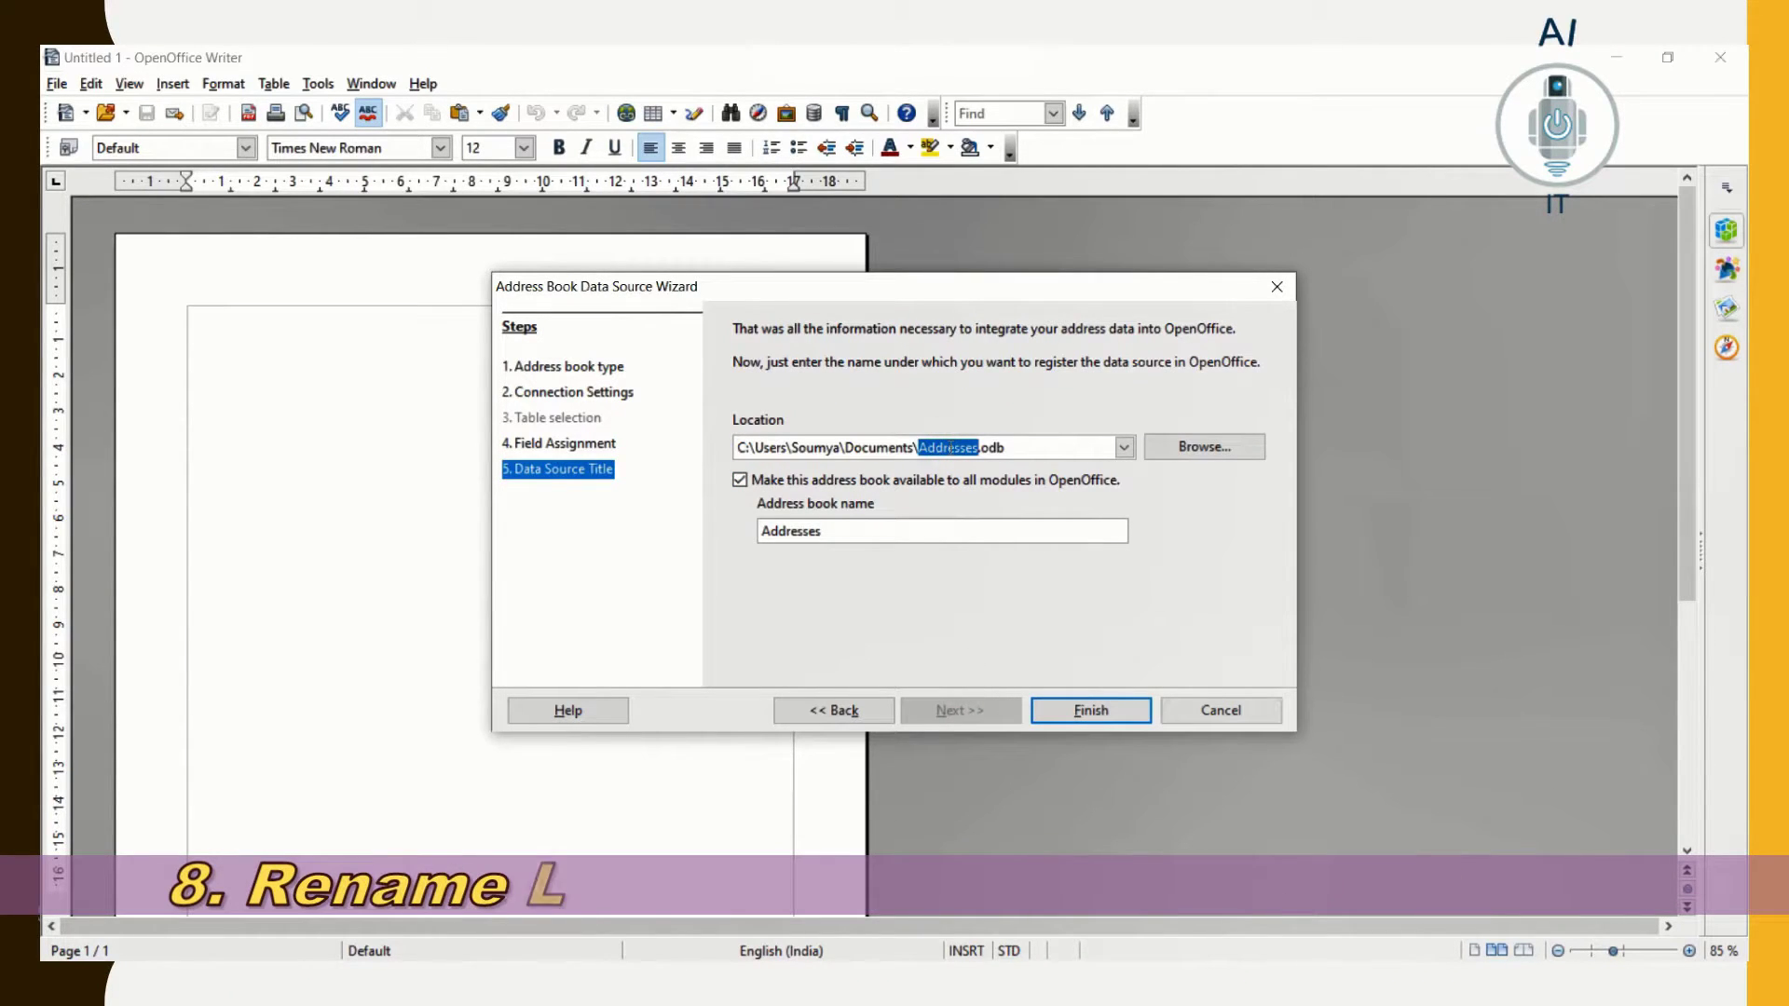
text(Student_Marks)
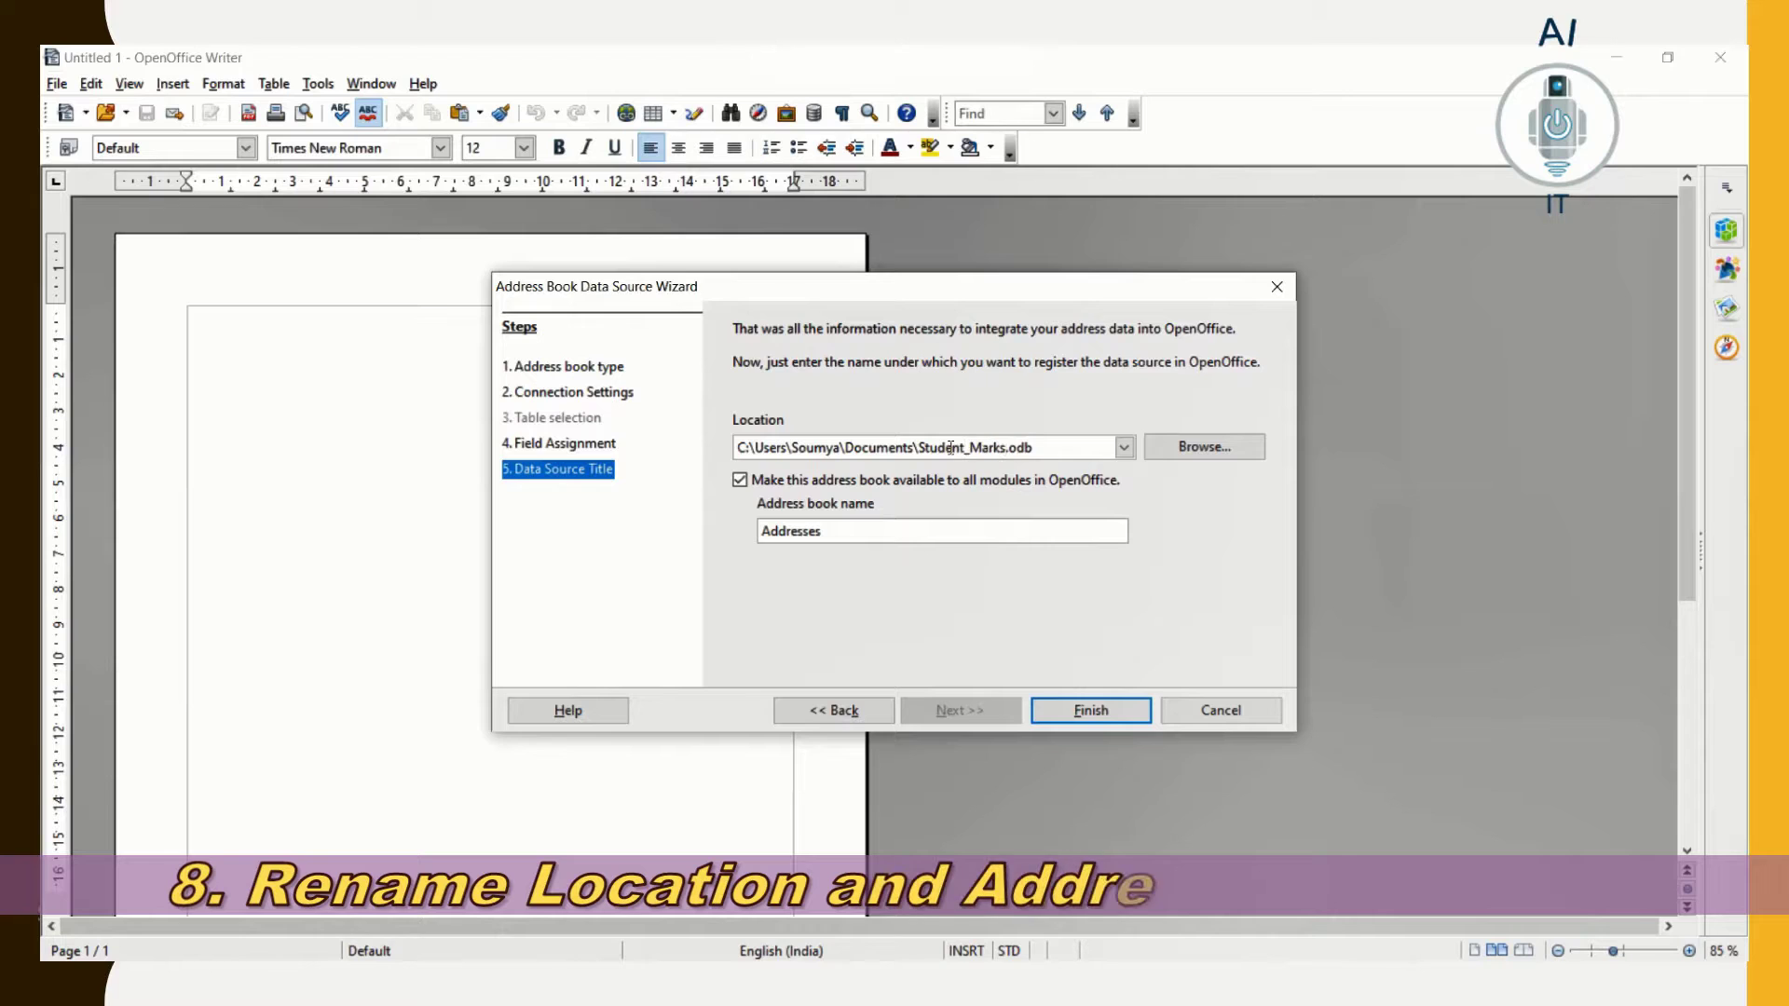
click(906, 525)
key(BackSpace)
key(BackSpace)
key(BackSpace)
key(BackSpace)
key(BackSpace)
key(BackSpace)
key(BackSpace)
key(BackSpace)
key(BackSpace)
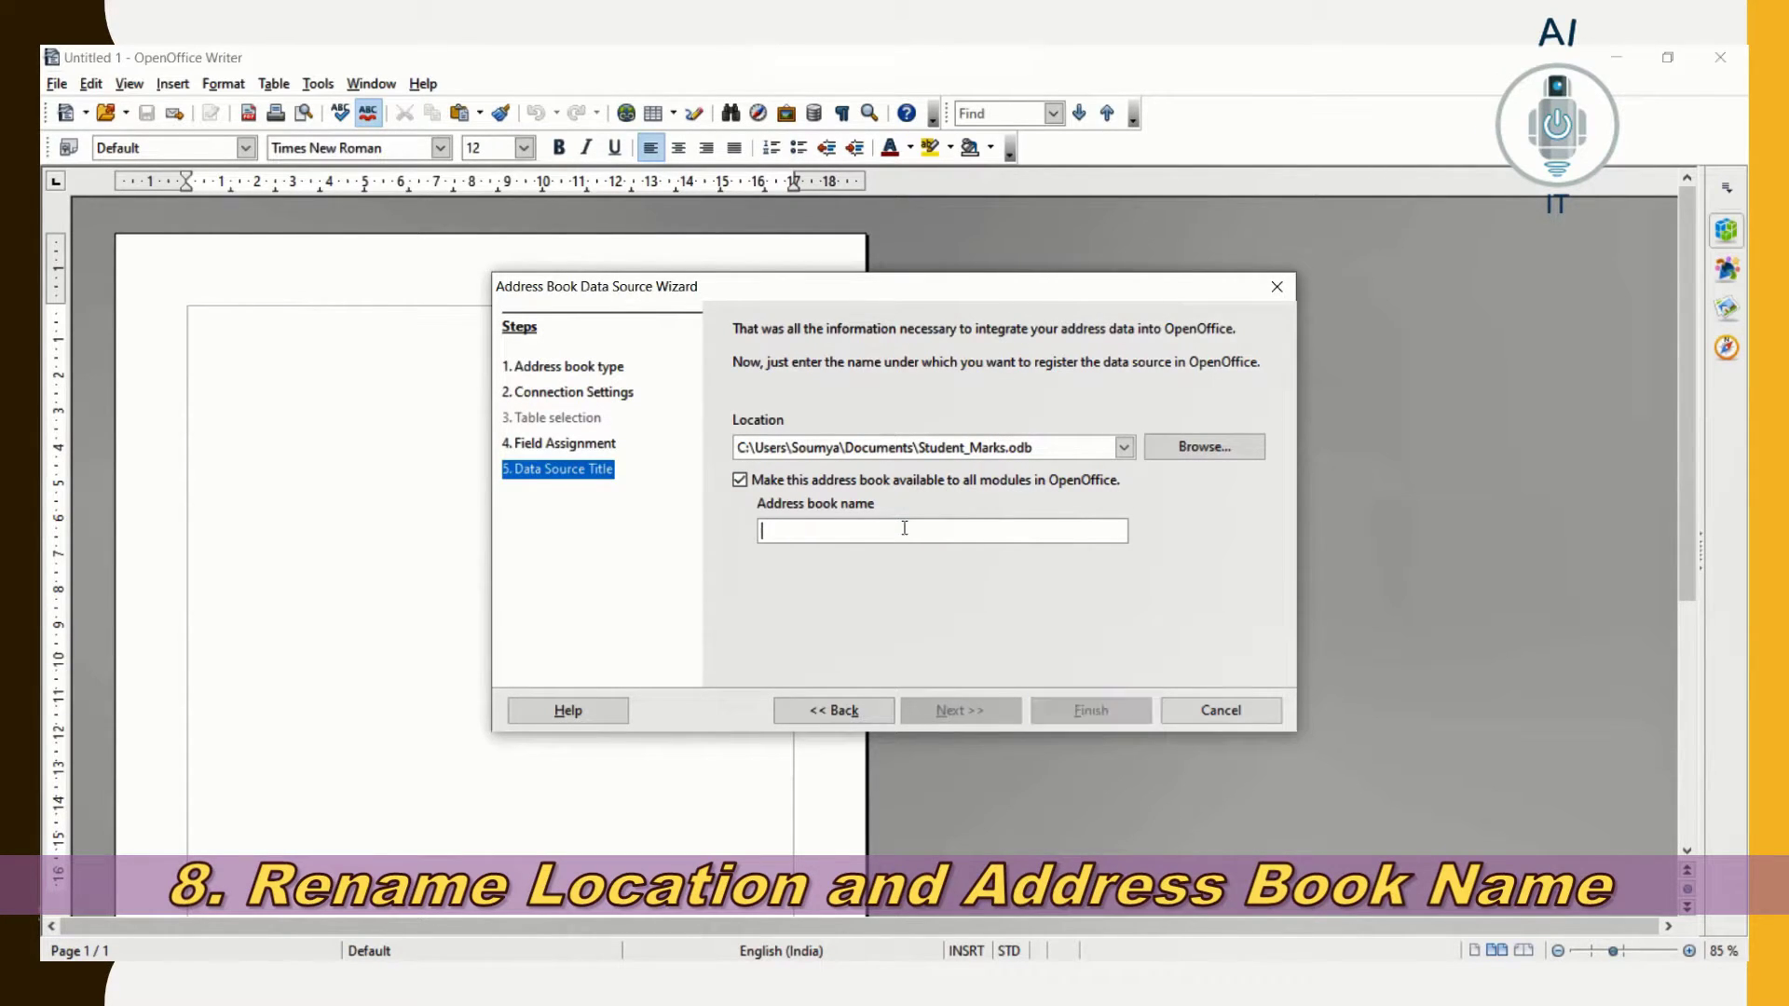
text(Marks)
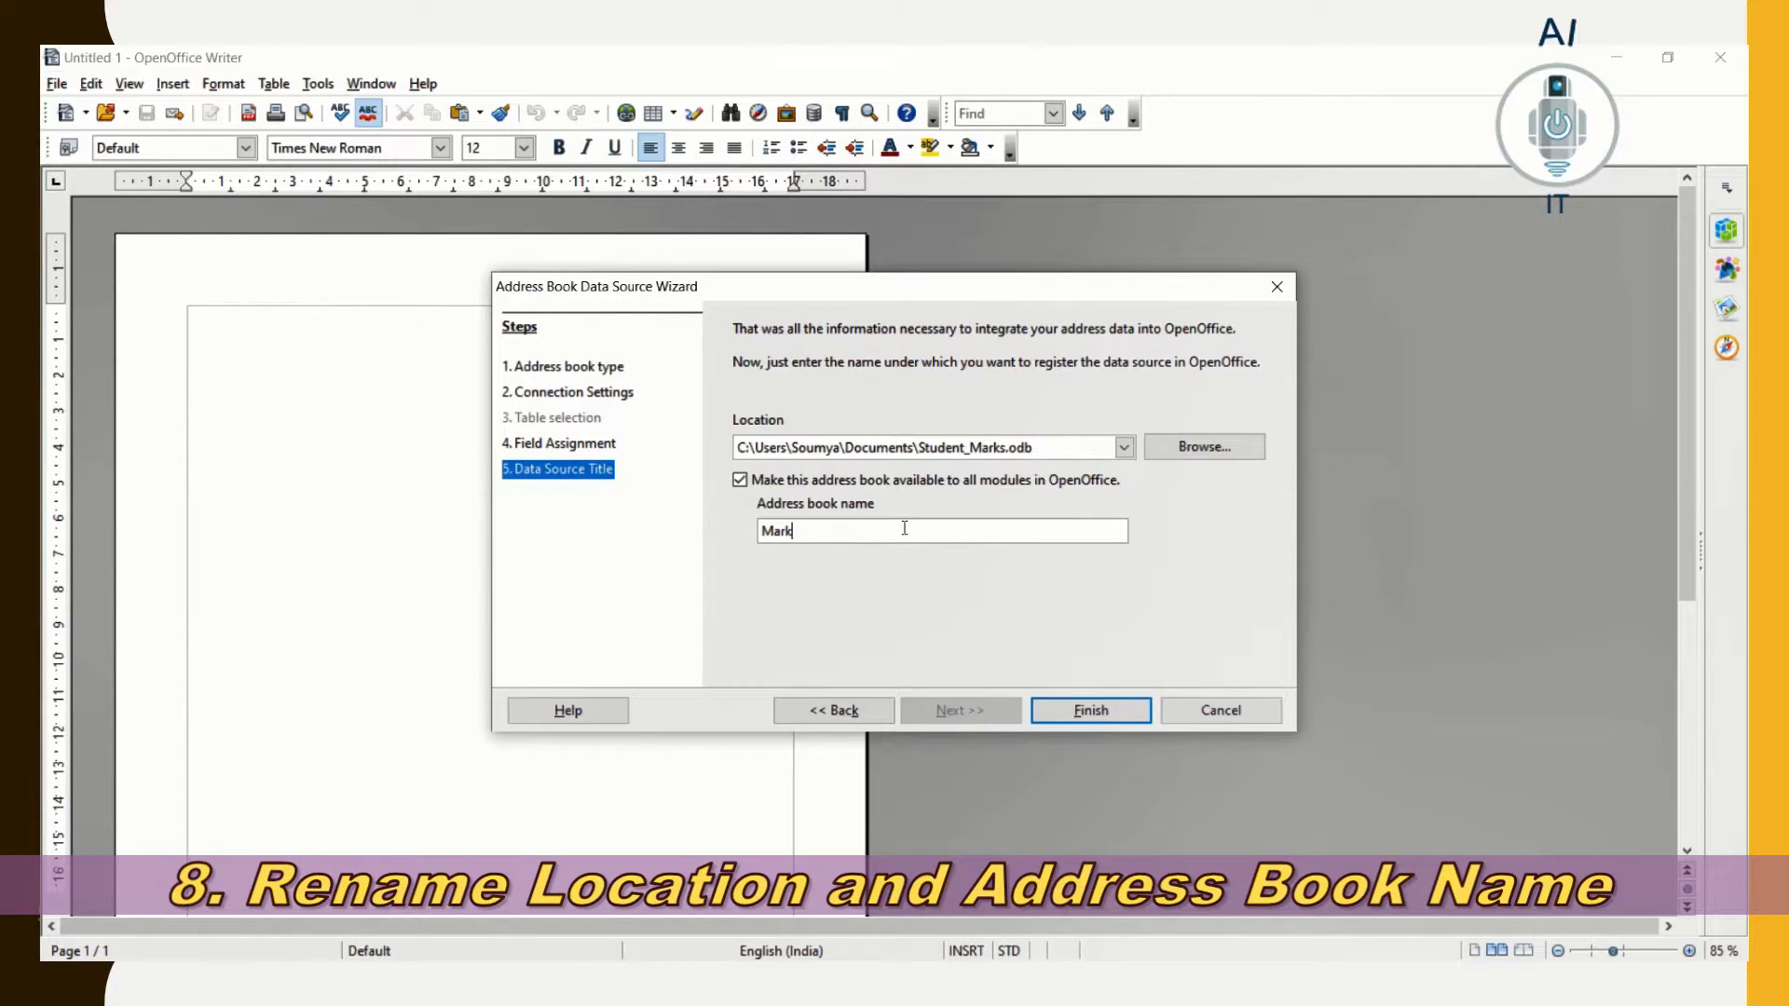
click(1078, 715)
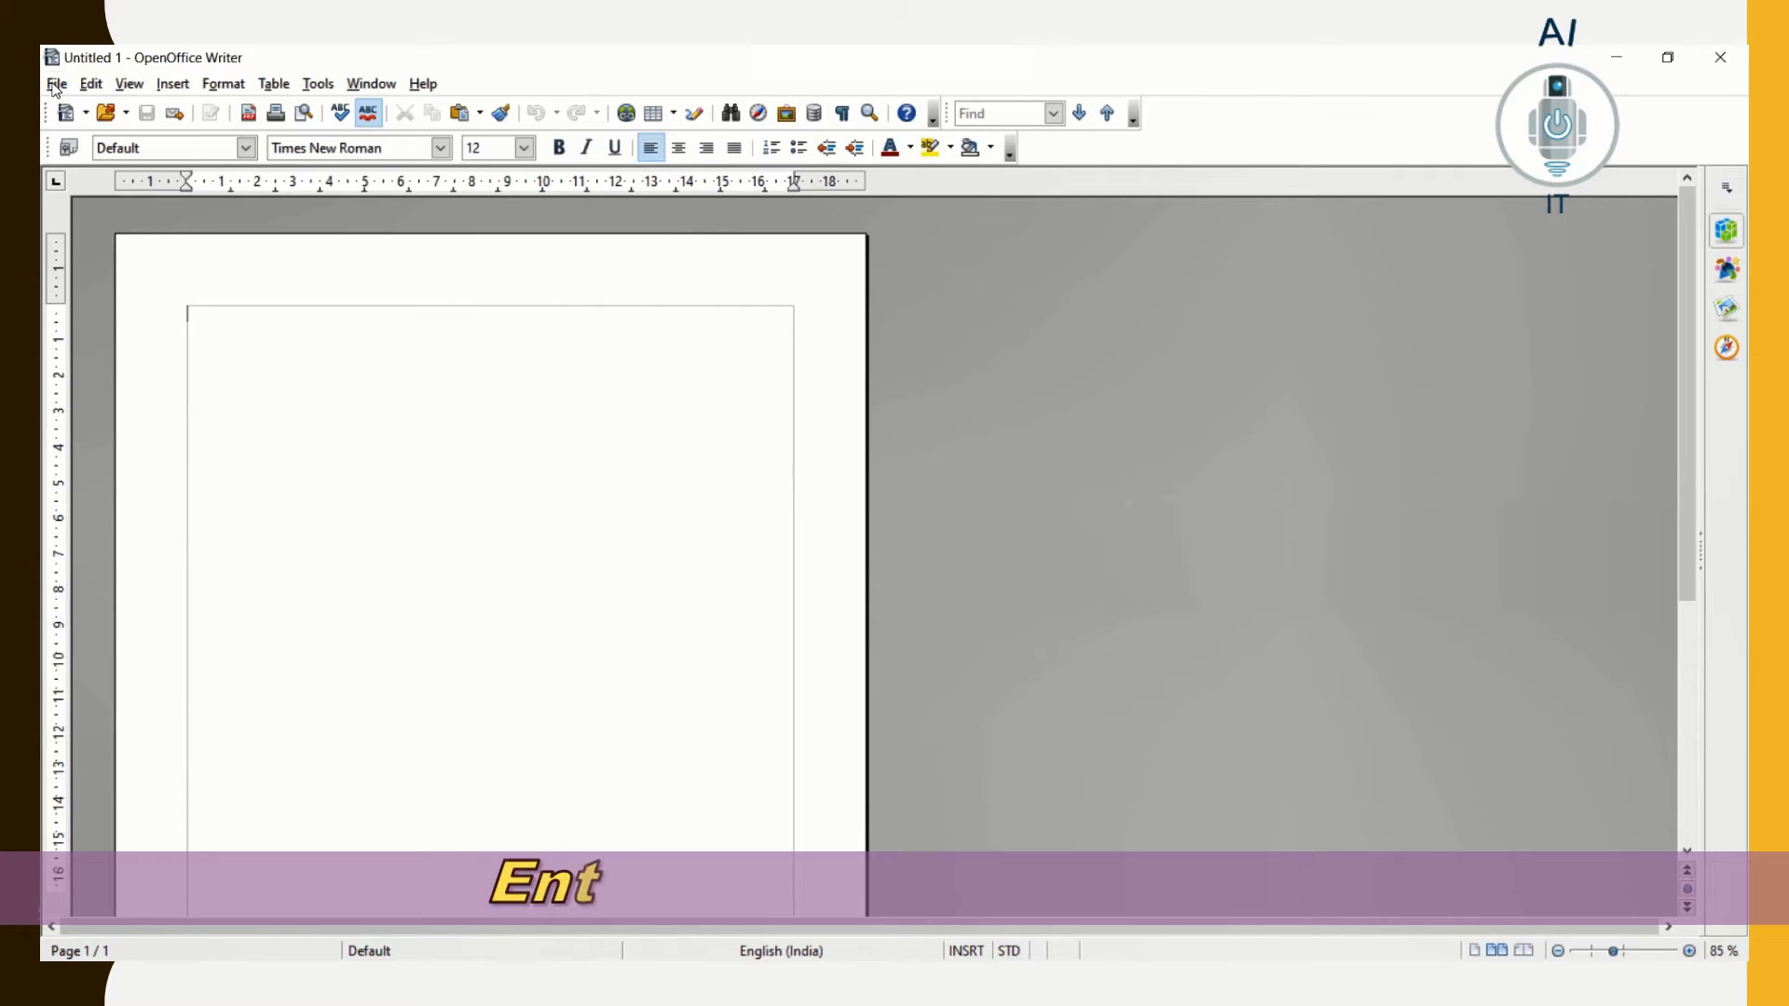
Open the Mailmerge.odt letter template
click(56, 83)
click(104, 137)
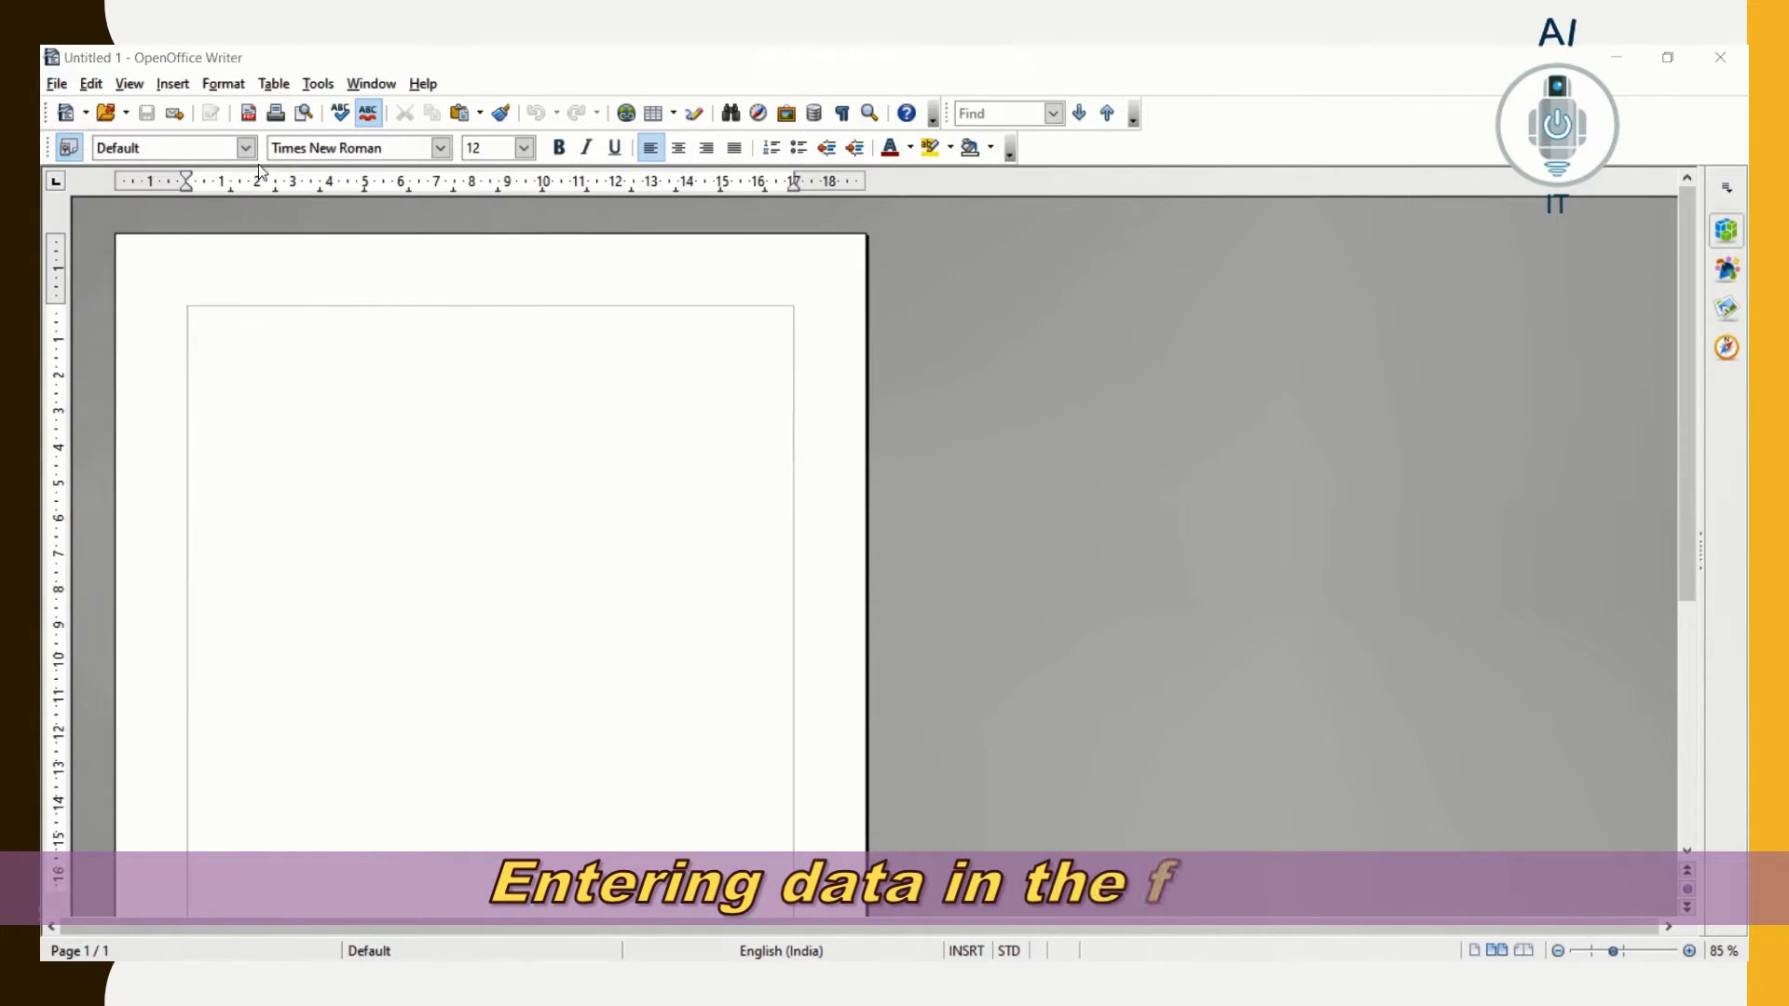
click(301, 226)
double_click(301, 227)
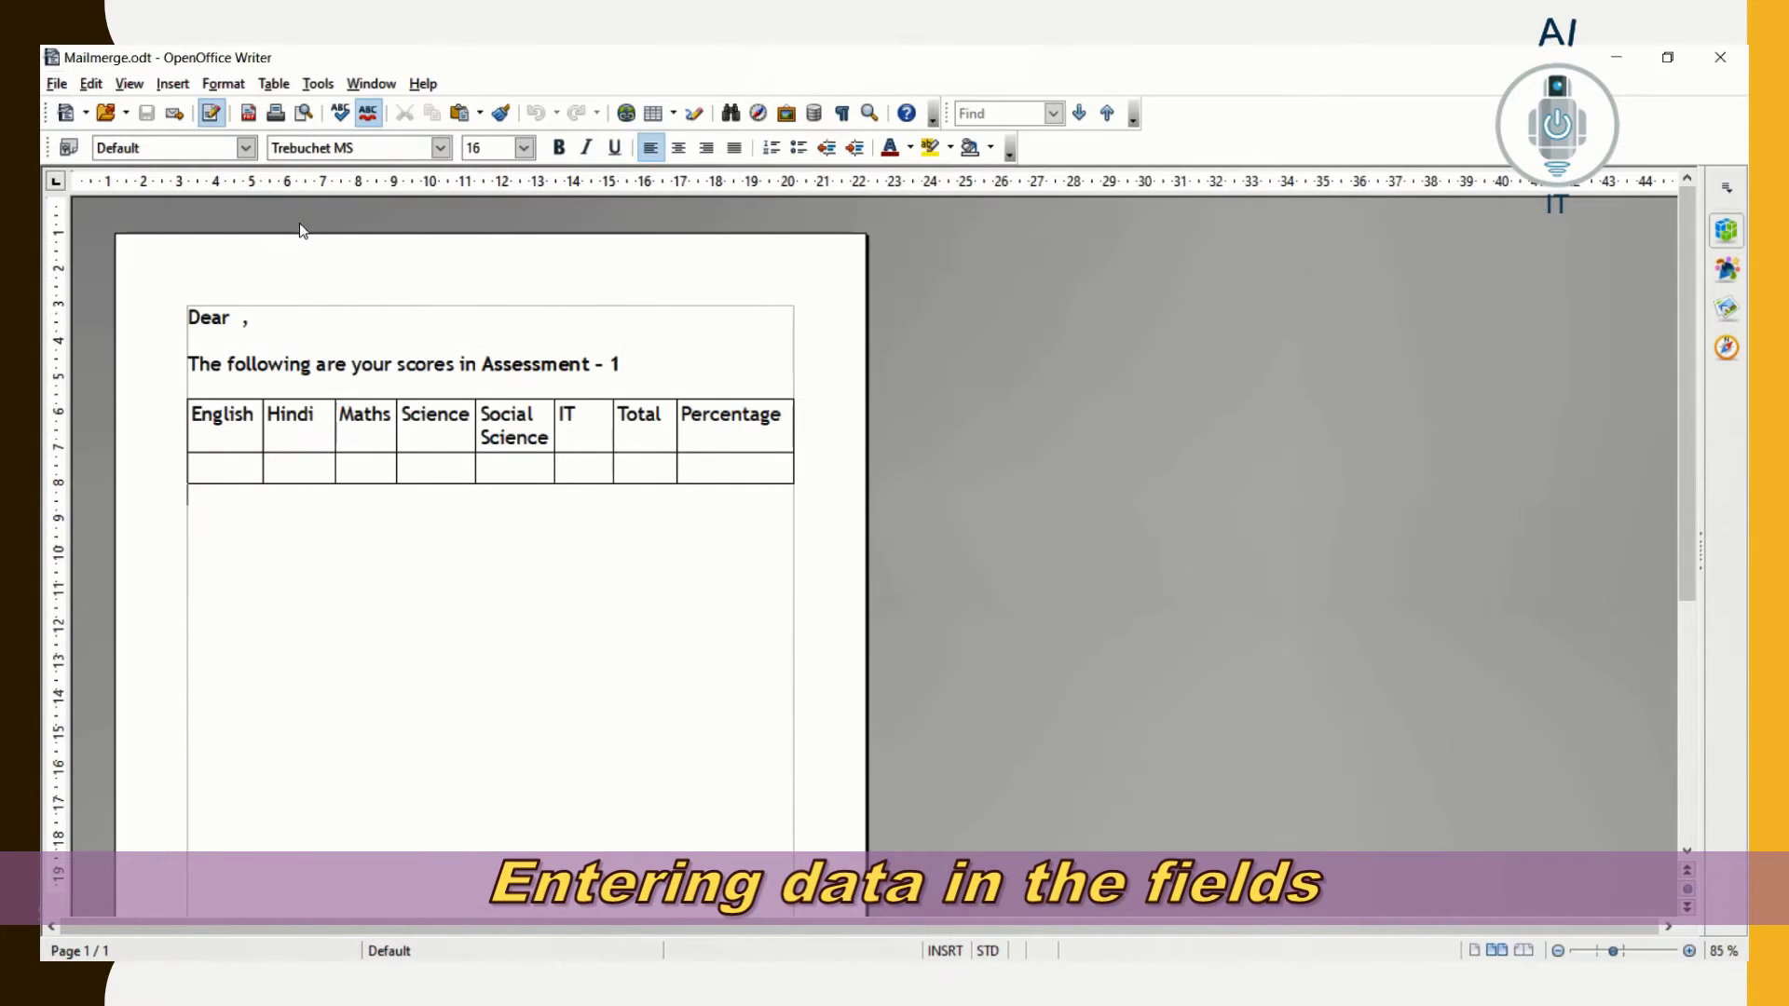
Show the Data Sources pane and display the Marks > Tables > Sheet1 records
click(128, 83)
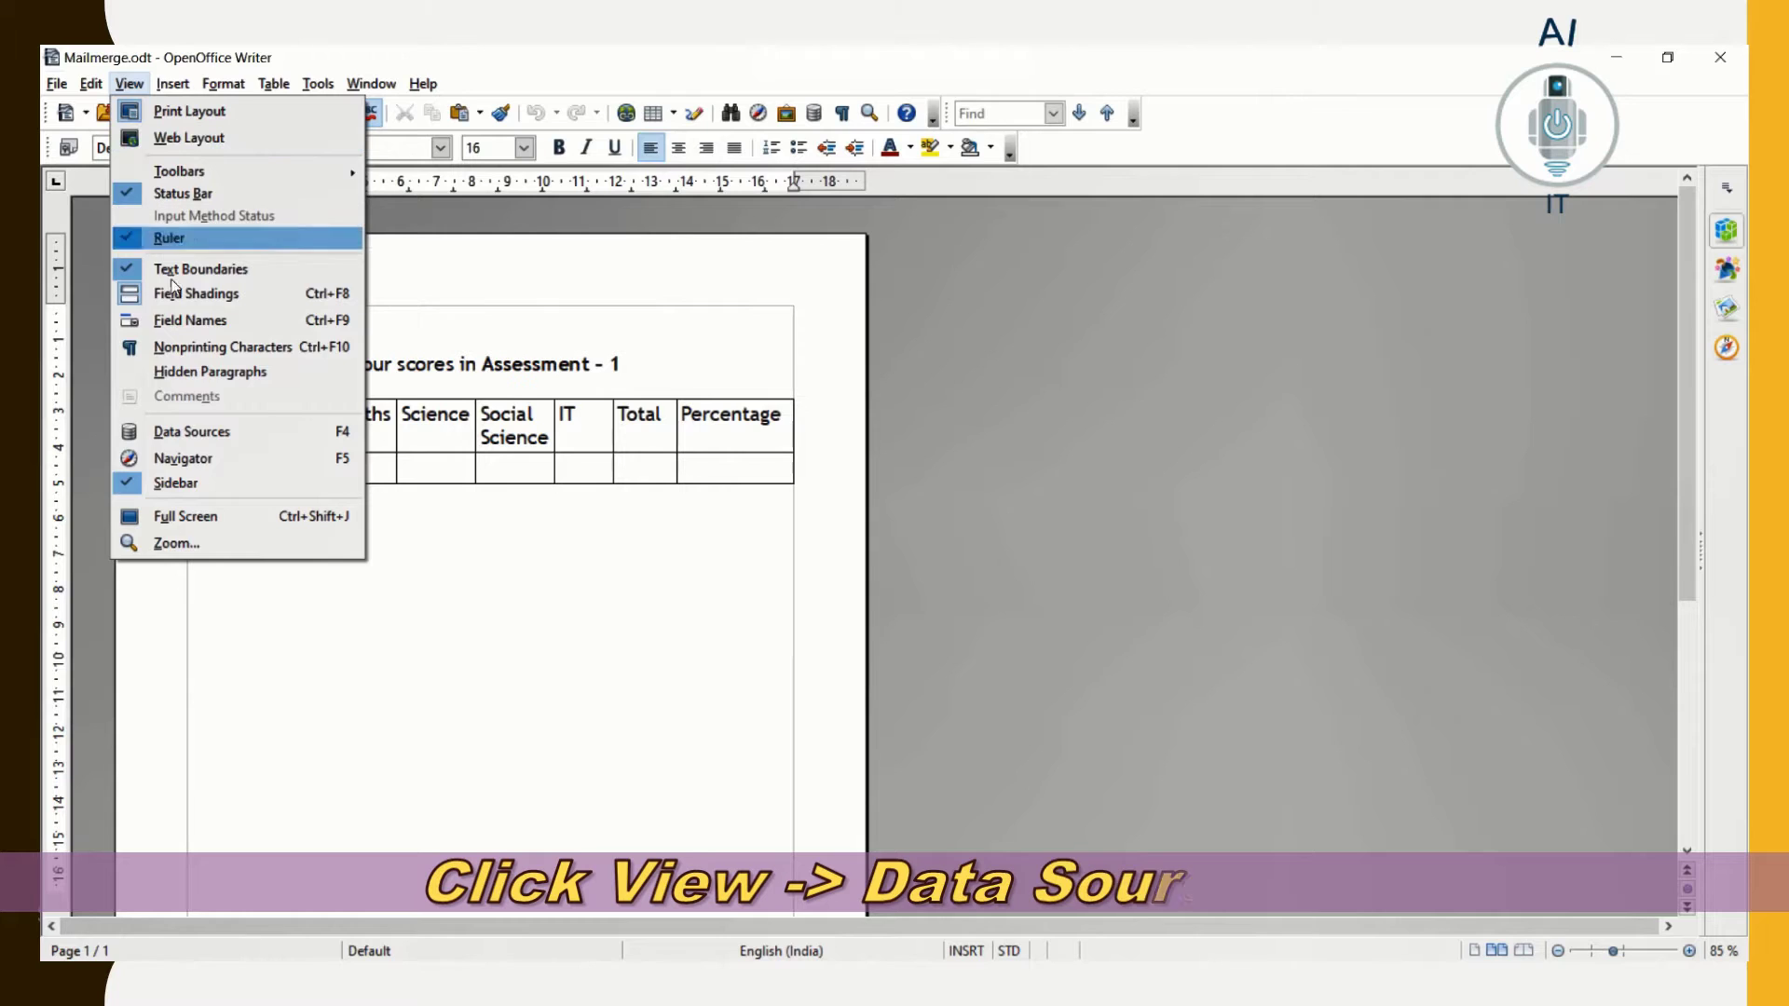
click(193, 434)
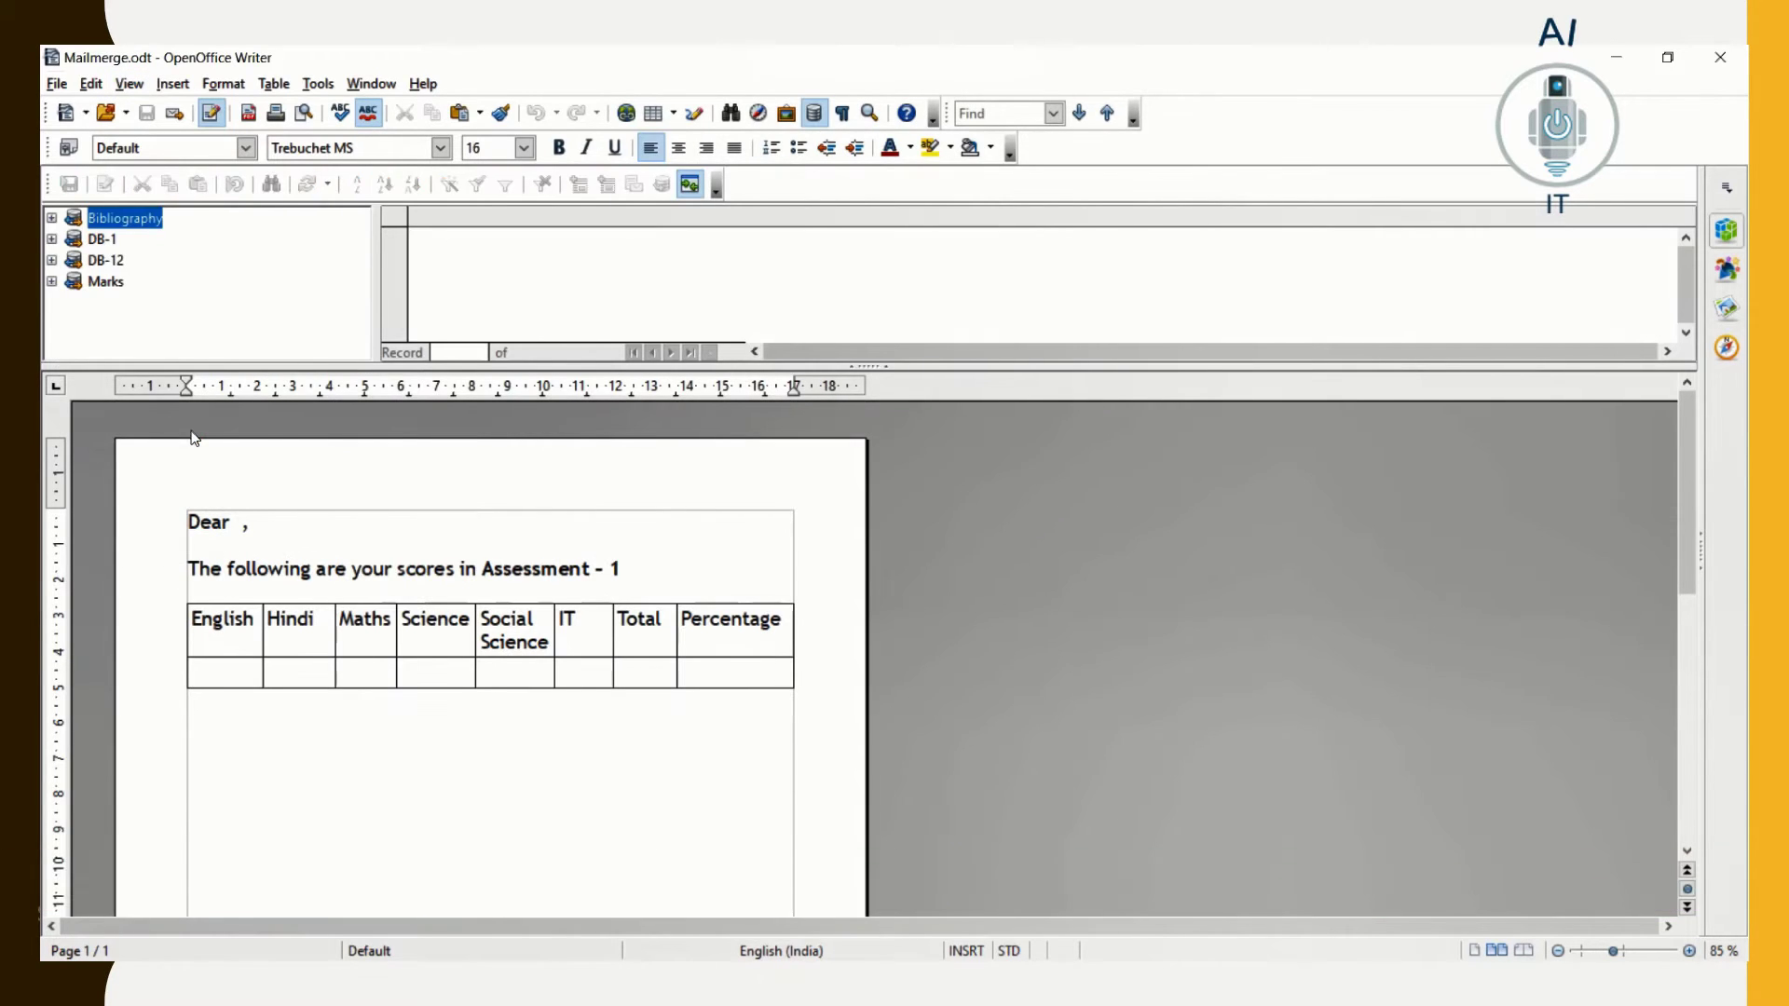
click(53, 283)
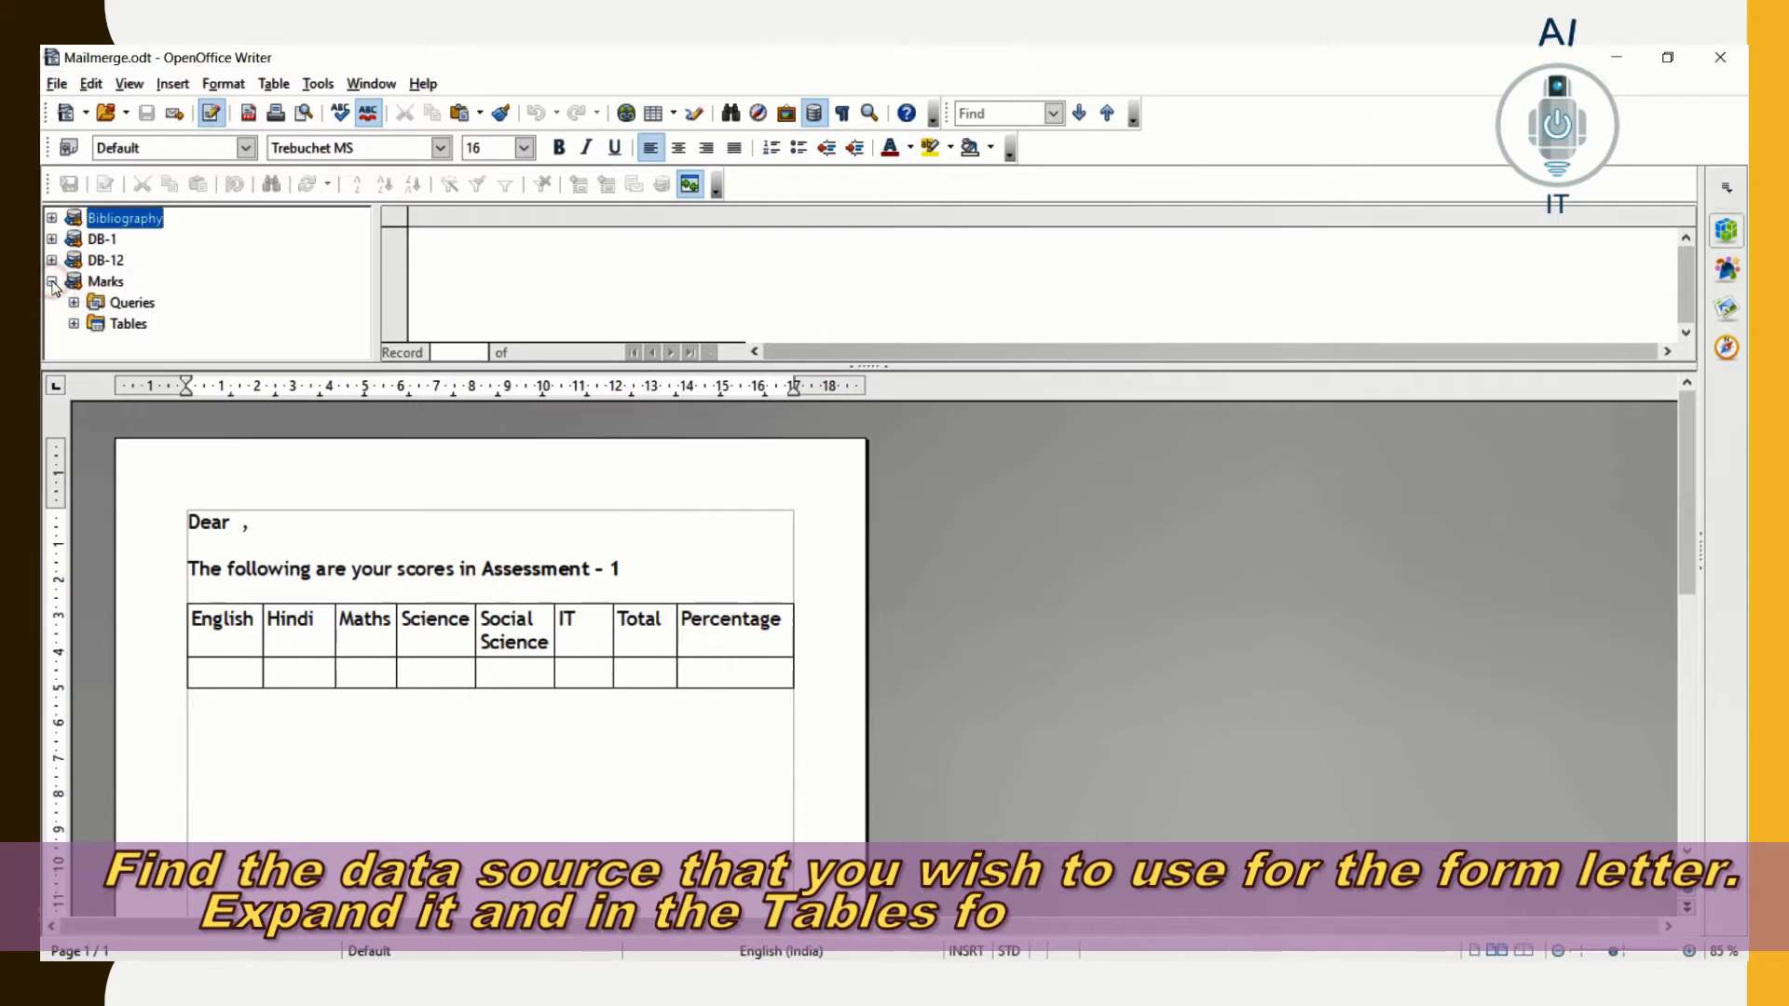
click(75, 324)
click(140, 346)
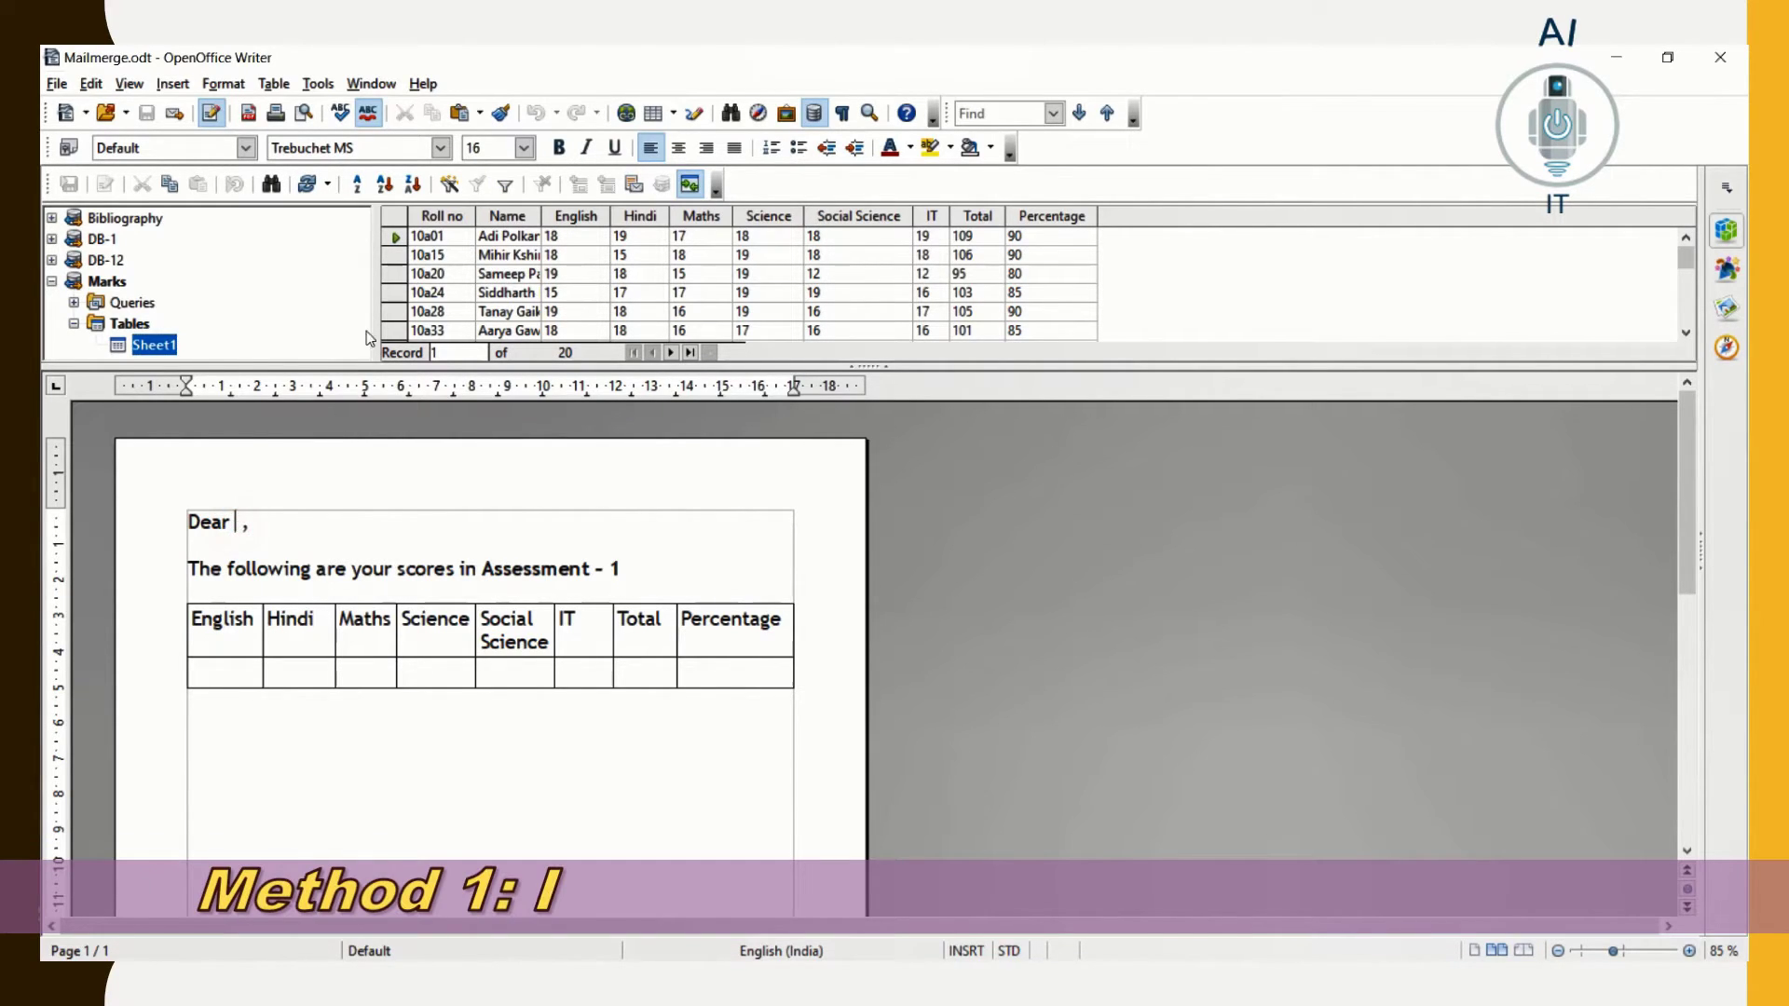
Insert the Name field after 'Dear' and the English, Hindi and Maths fields in the table
click(509, 217)
drag(511, 220, 241, 524)
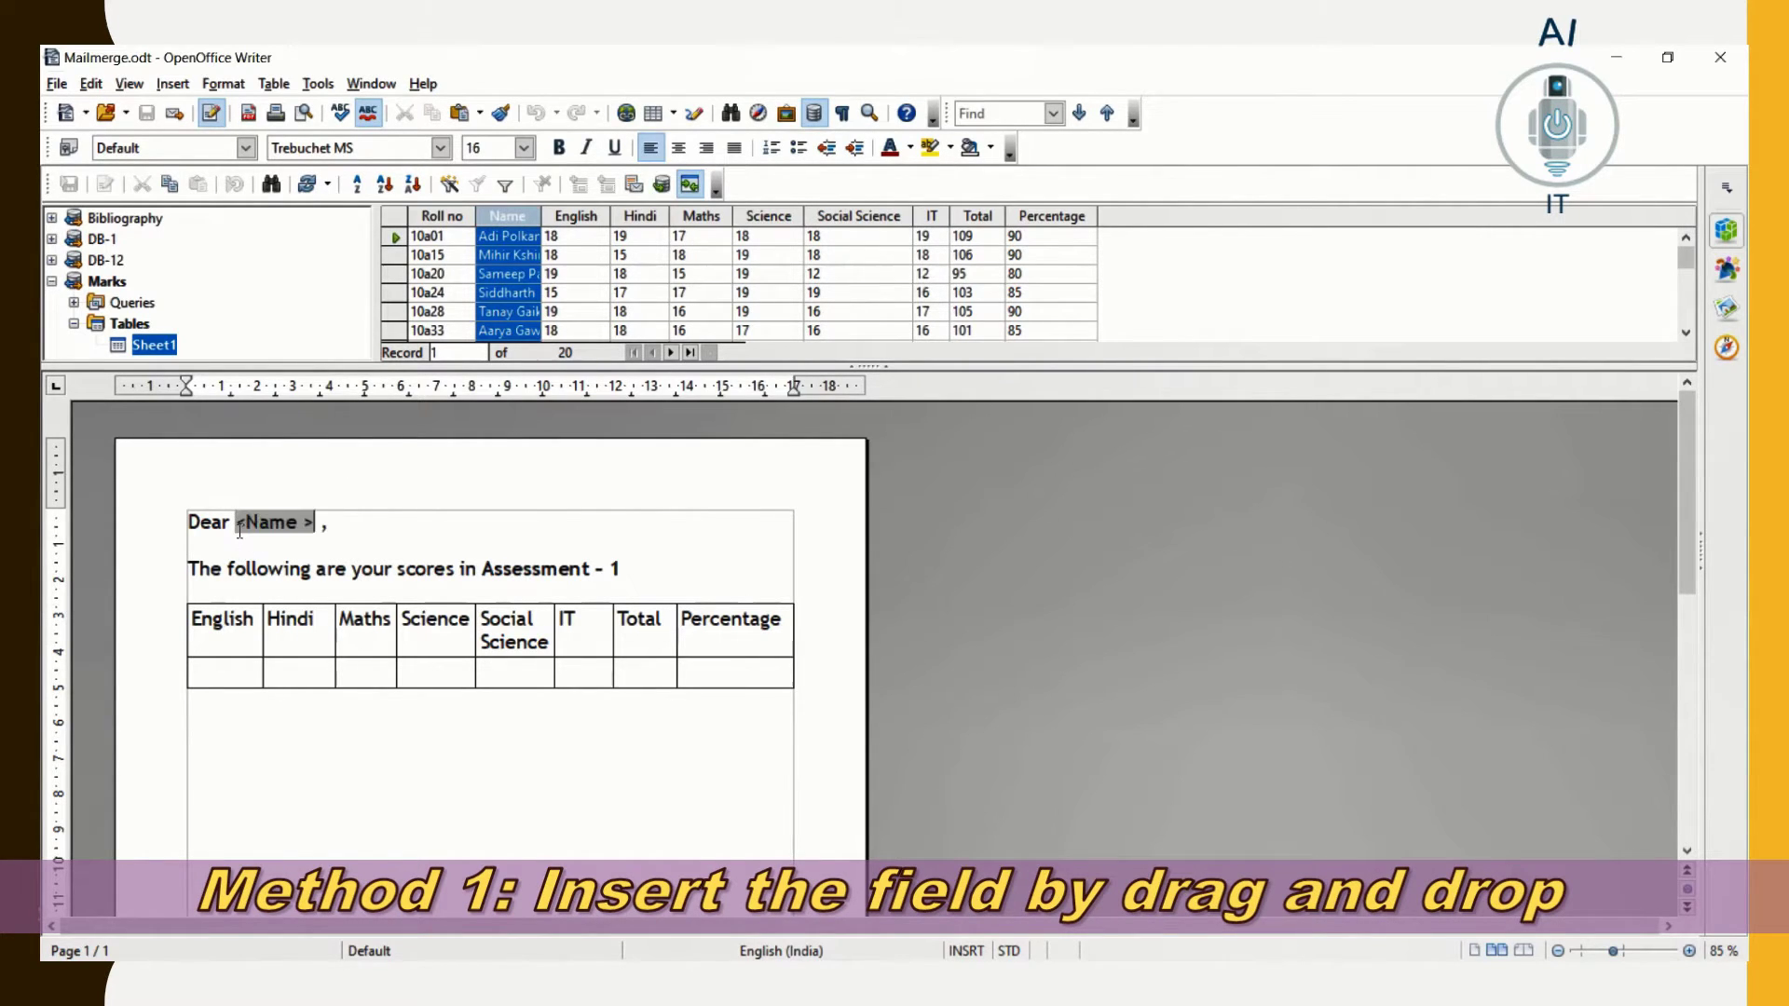
click(248, 671)
click(576, 216)
drag(576, 215, 243, 679)
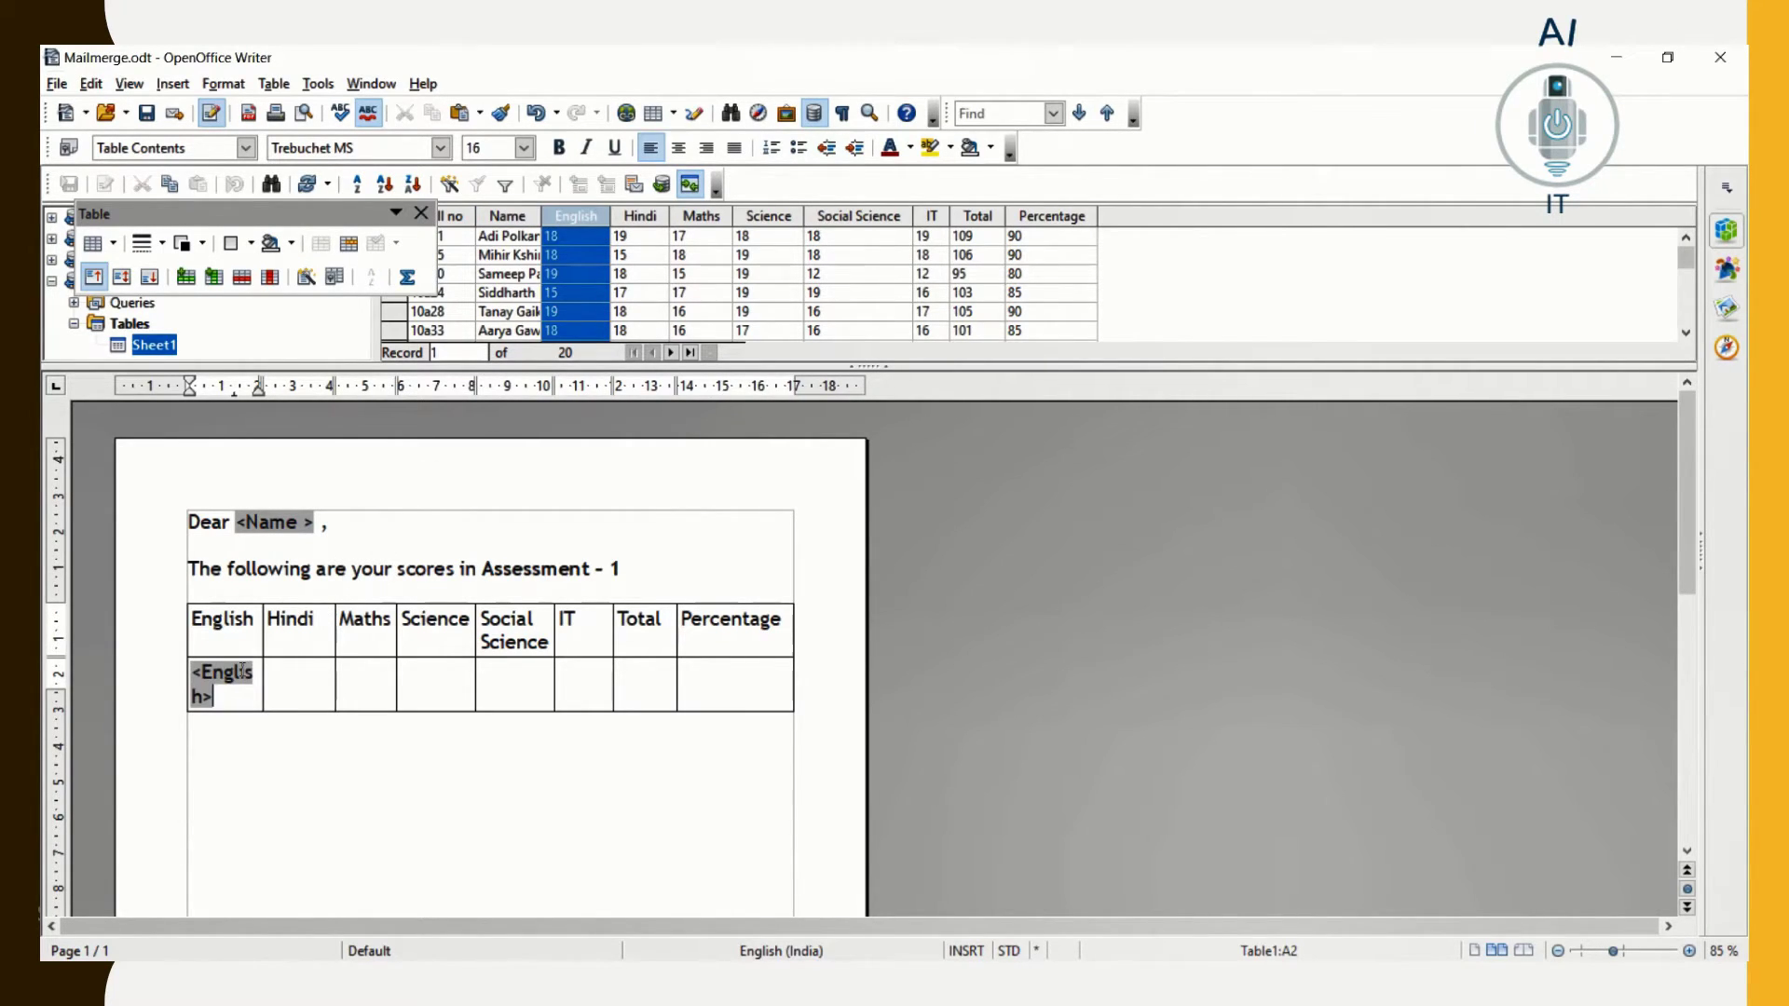
click(640, 215)
drag(640, 215, 313, 679)
click(704, 217)
drag(704, 217, 371, 692)
Insert the Science, Social Science, IT, Total and Percentage fields into their table cells
click(769, 216)
drag(768, 216, 449, 673)
click(871, 221)
drag(871, 221, 513, 704)
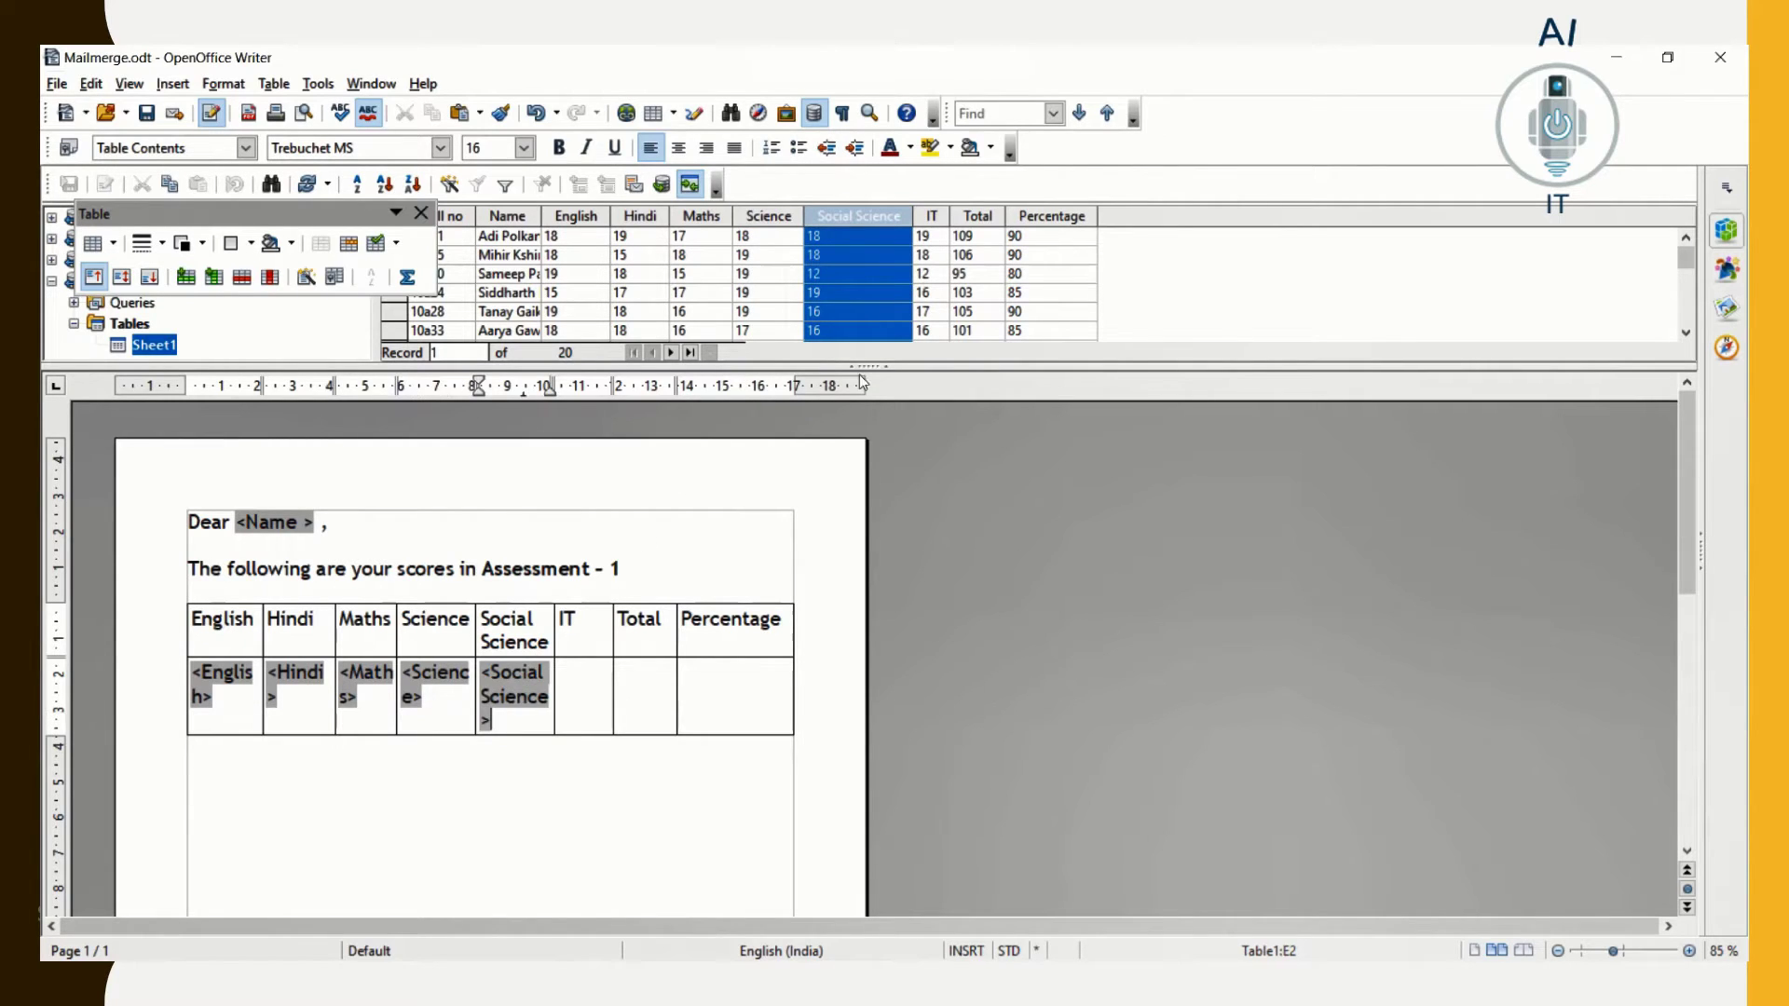
click(932, 216)
drag(931, 216, 587, 700)
click(978, 216)
drag(978, 216, 645, 694)
click(727, 694)
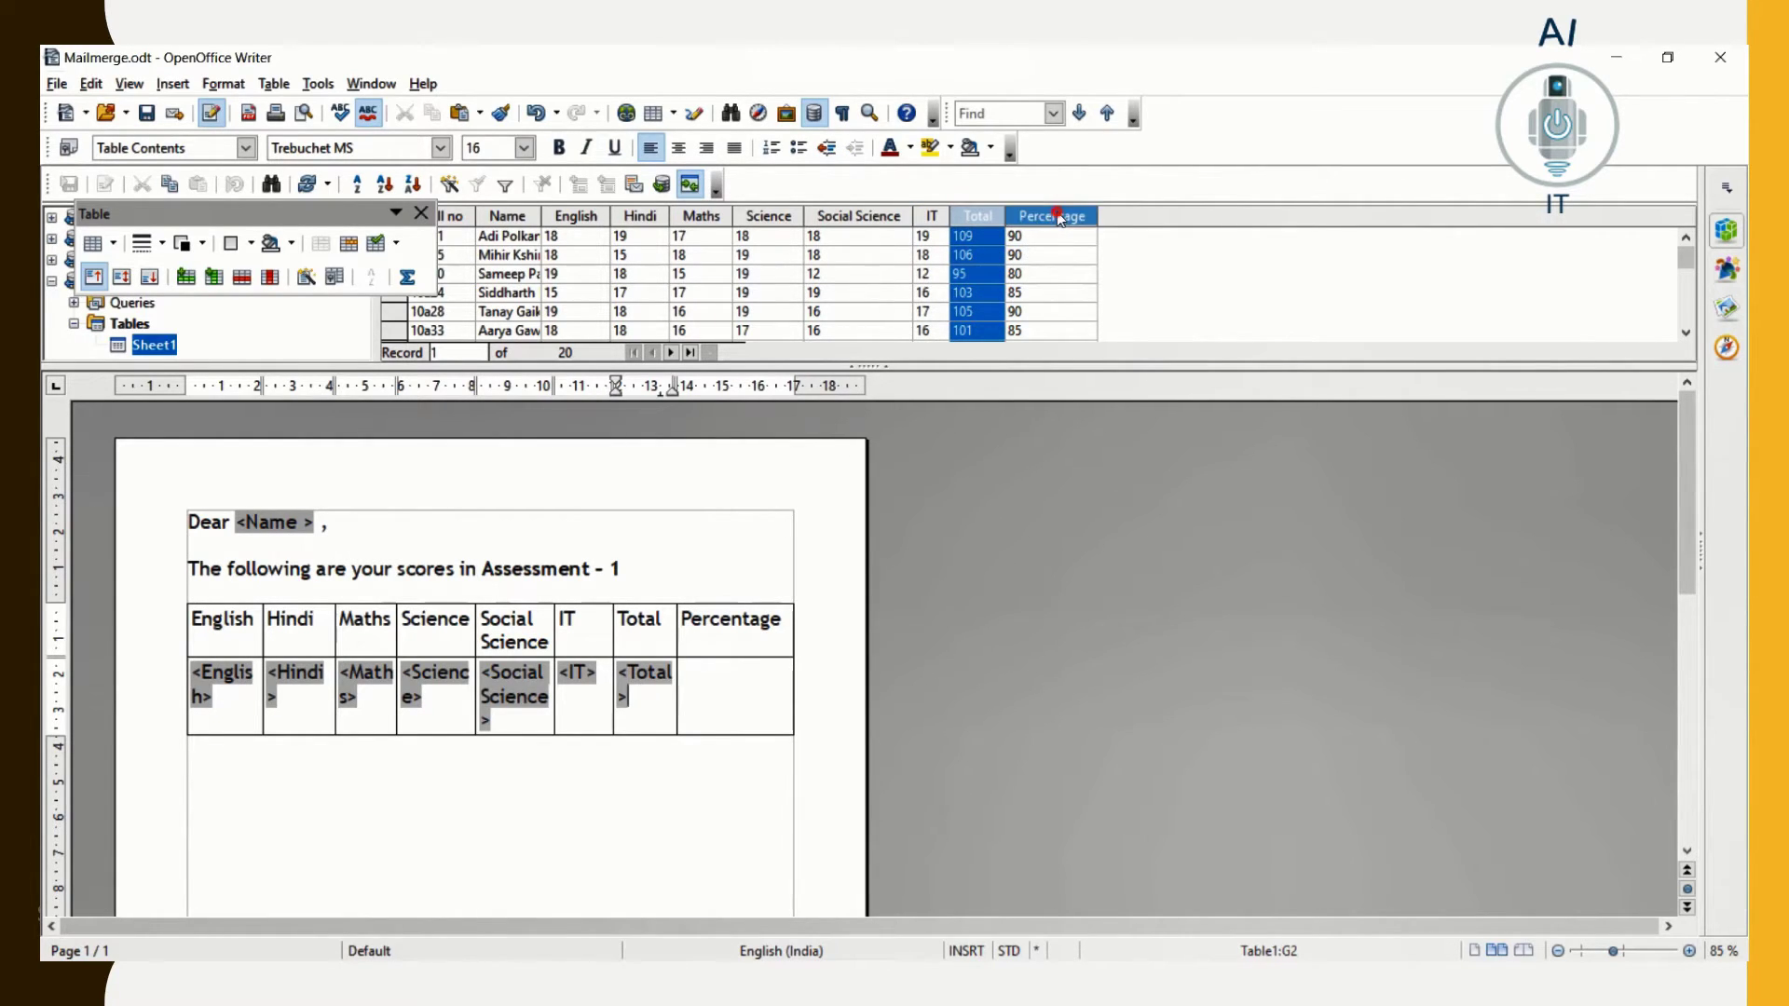
click(1051, 216)
drag(1051, 216, 722, 690)
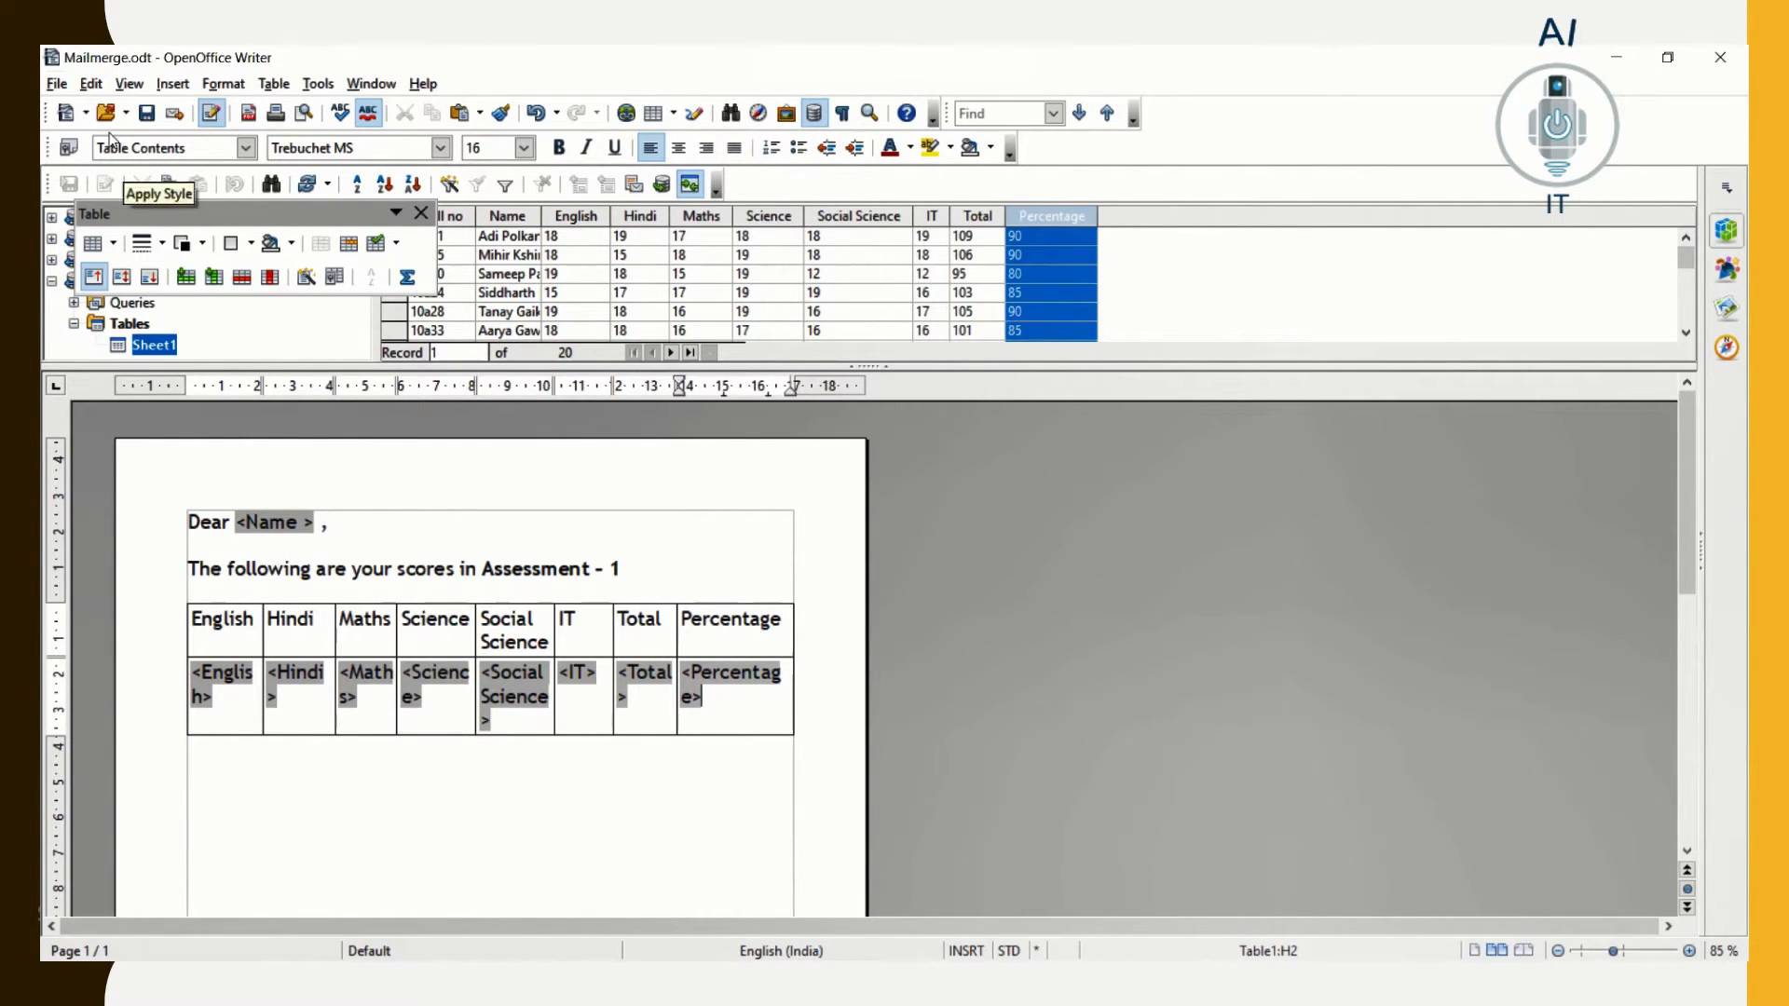
Print the letter as a form letter with output to File, saved as individual documents
click(62, 88)
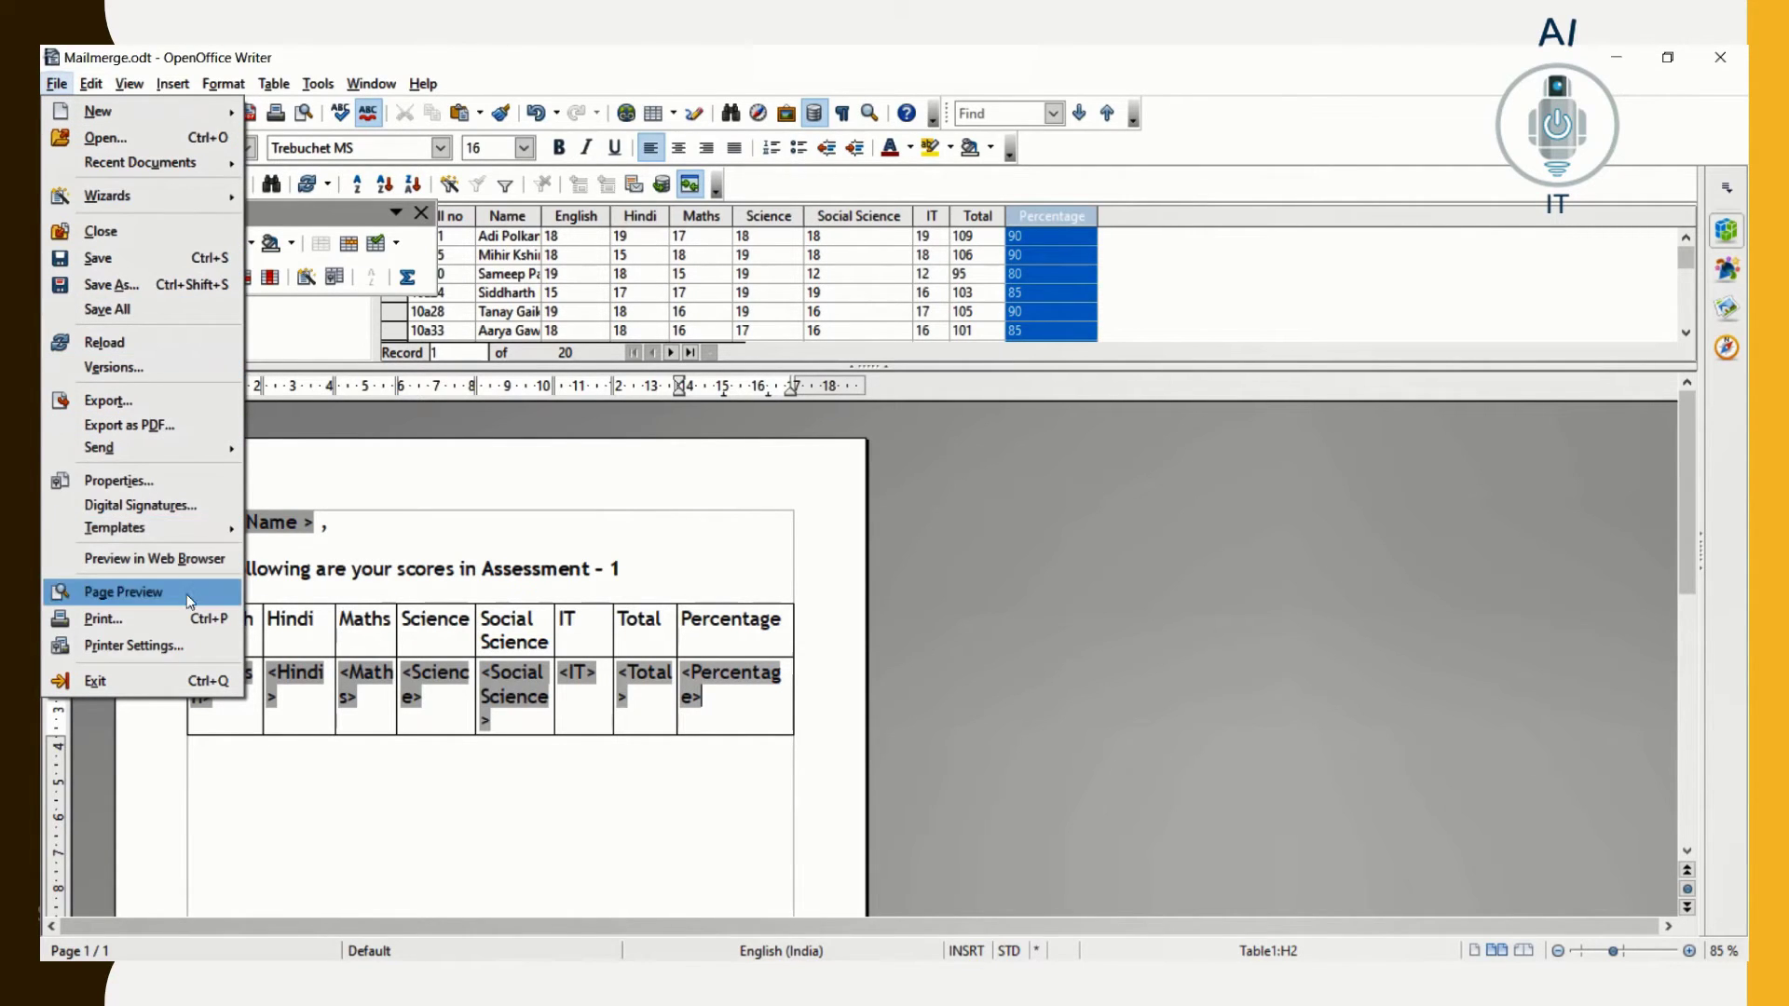
click(181, 618)
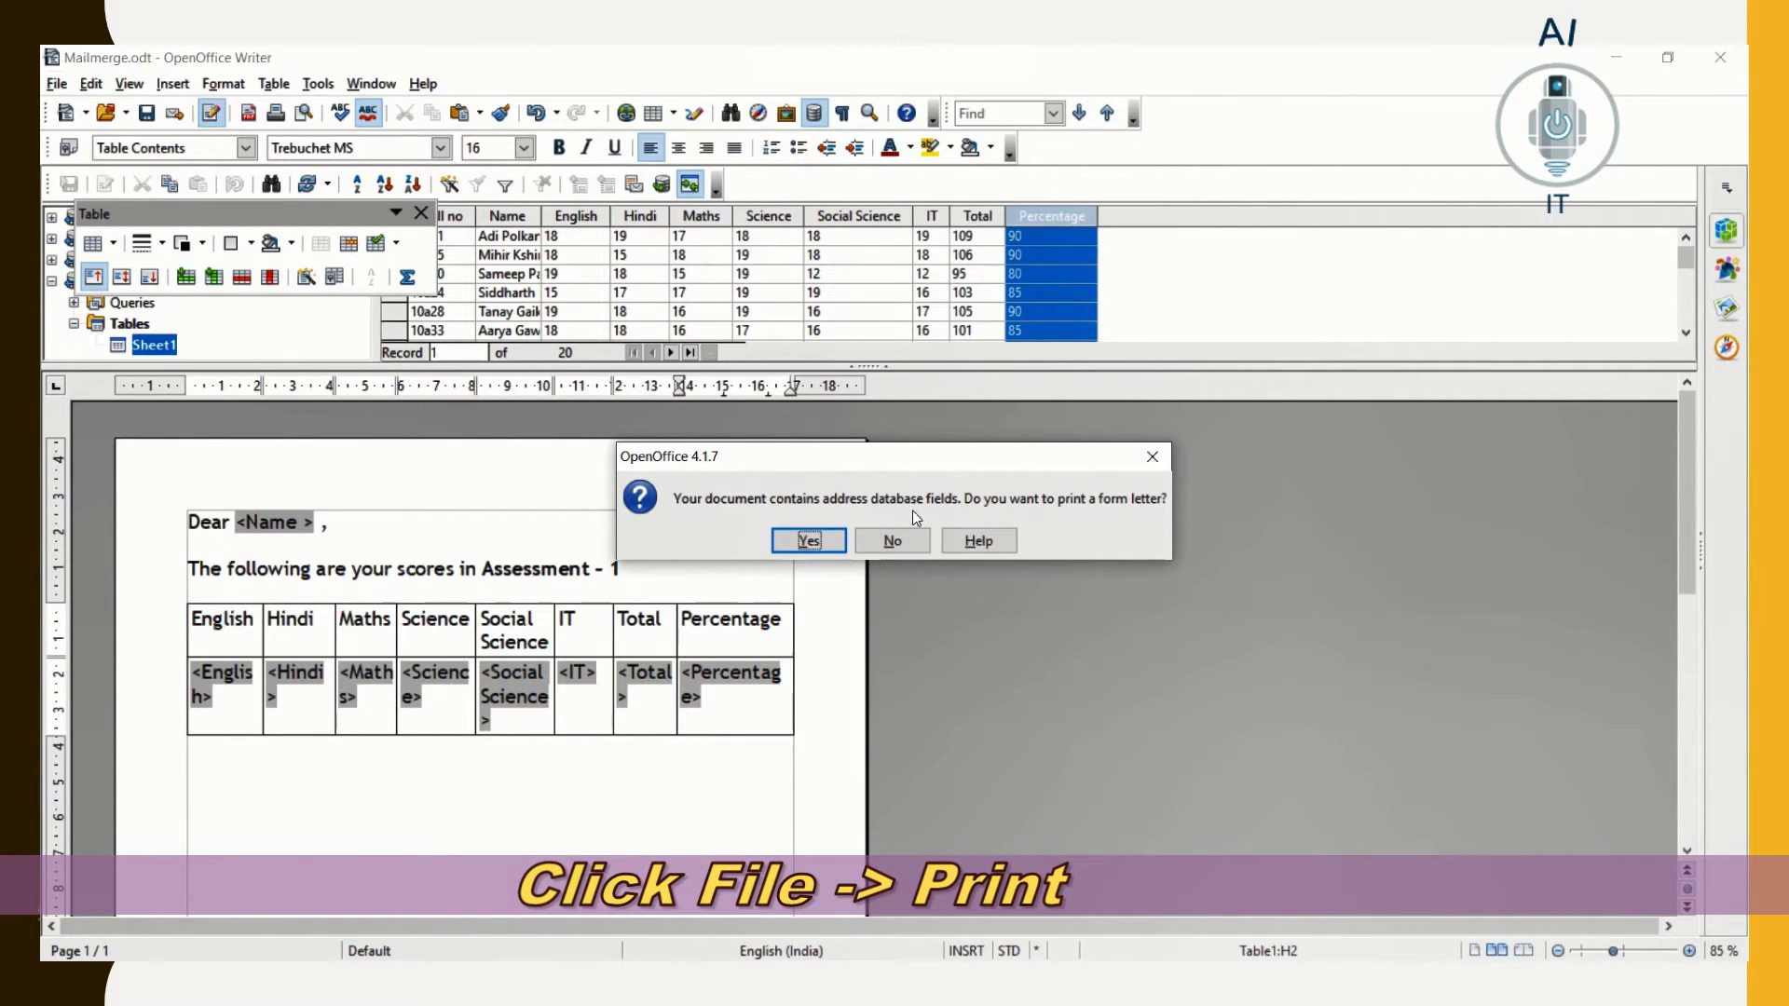
click(820, 539)
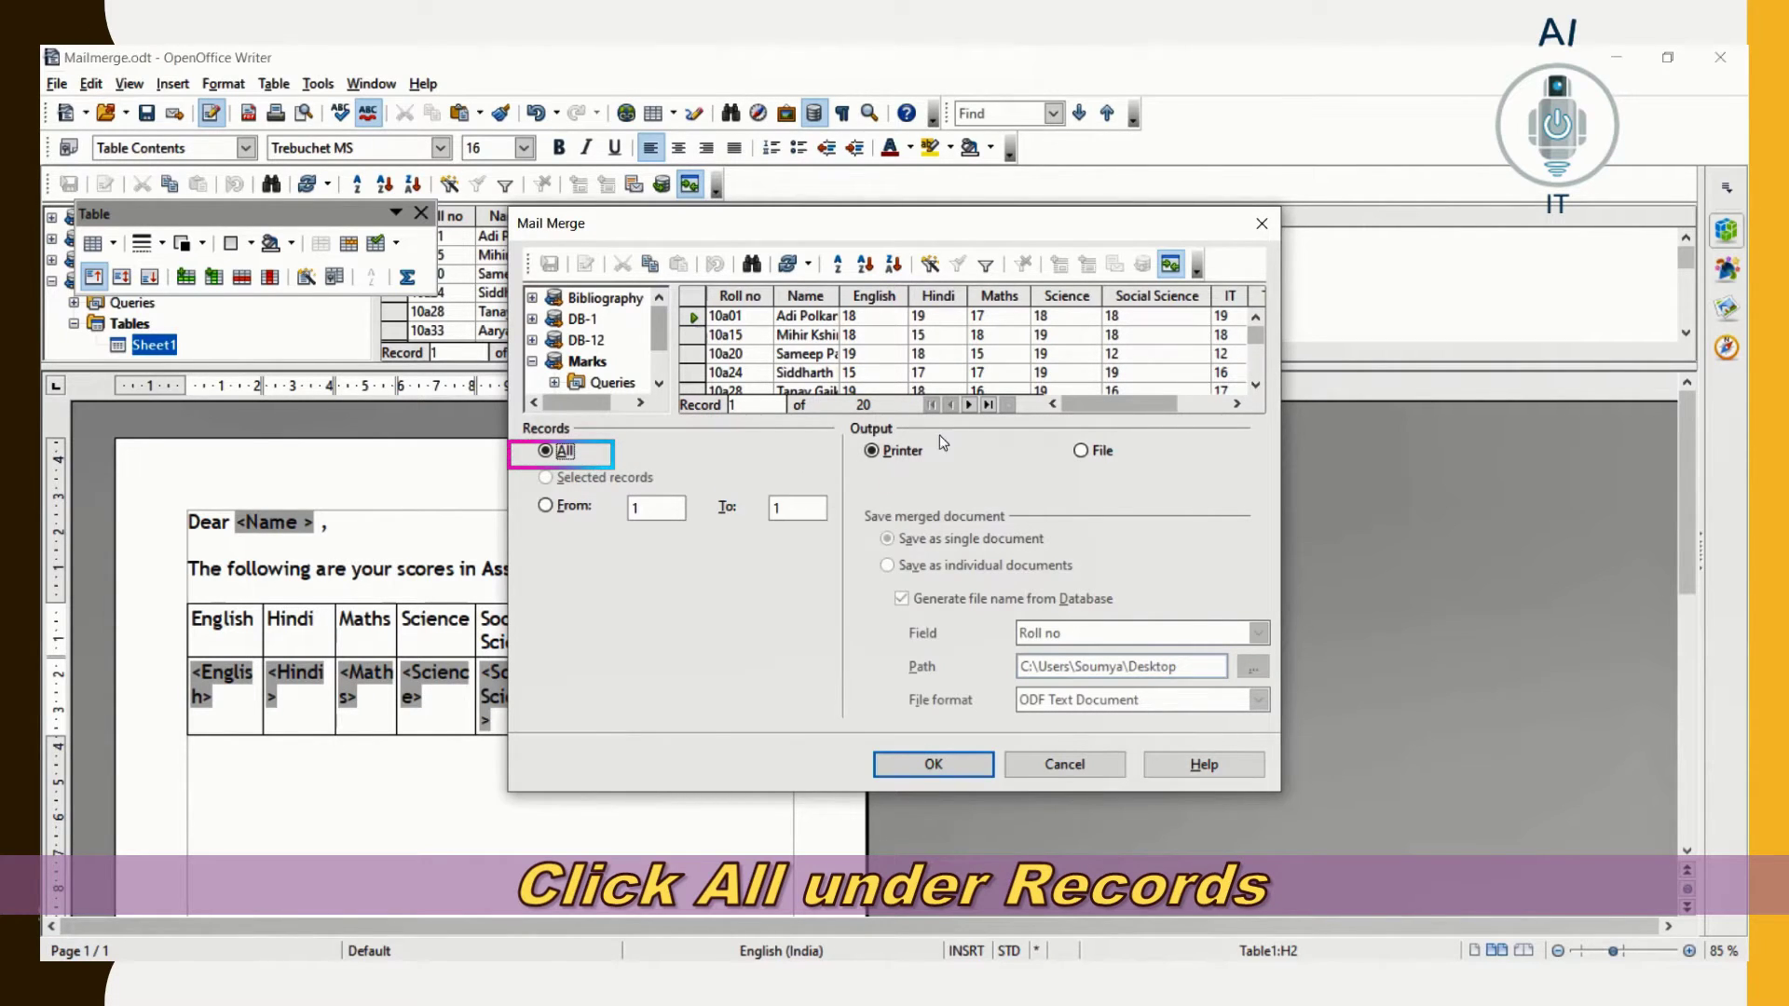
click(1082, 451)
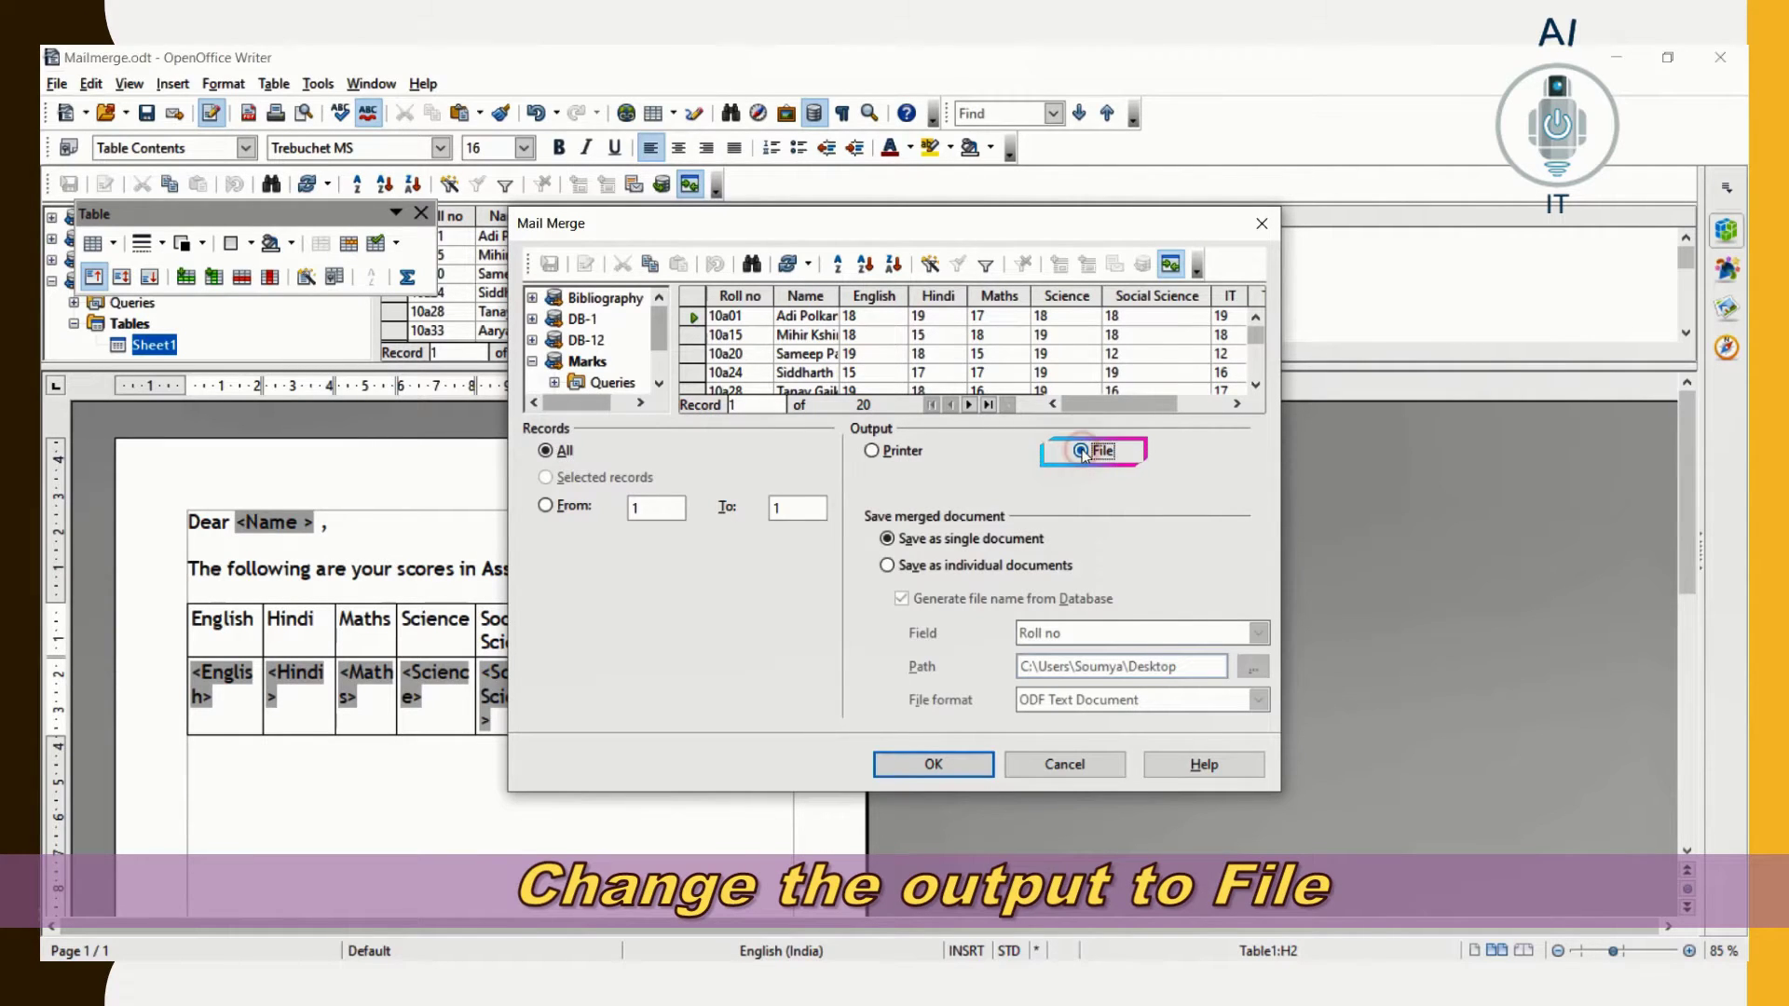
click(887, 565)
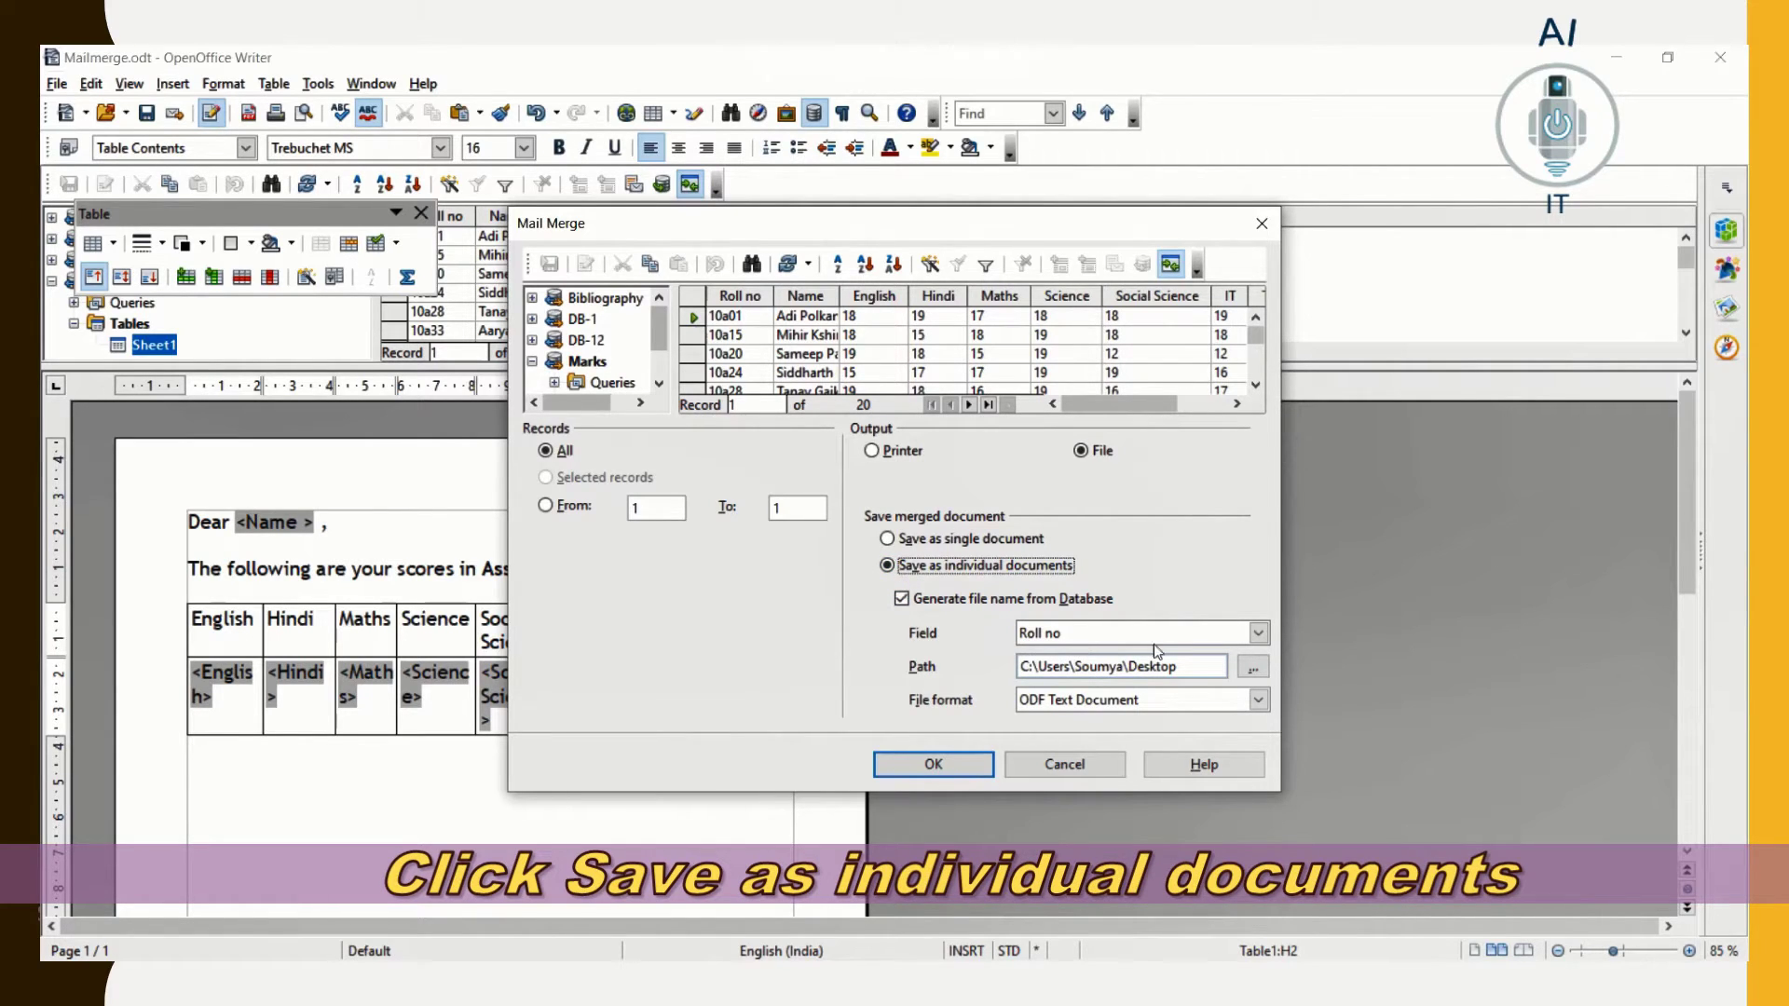
Name the merged files by the Name field, save them to the Desktop Mailmerge folder, and run the merge
click(1257, 632)
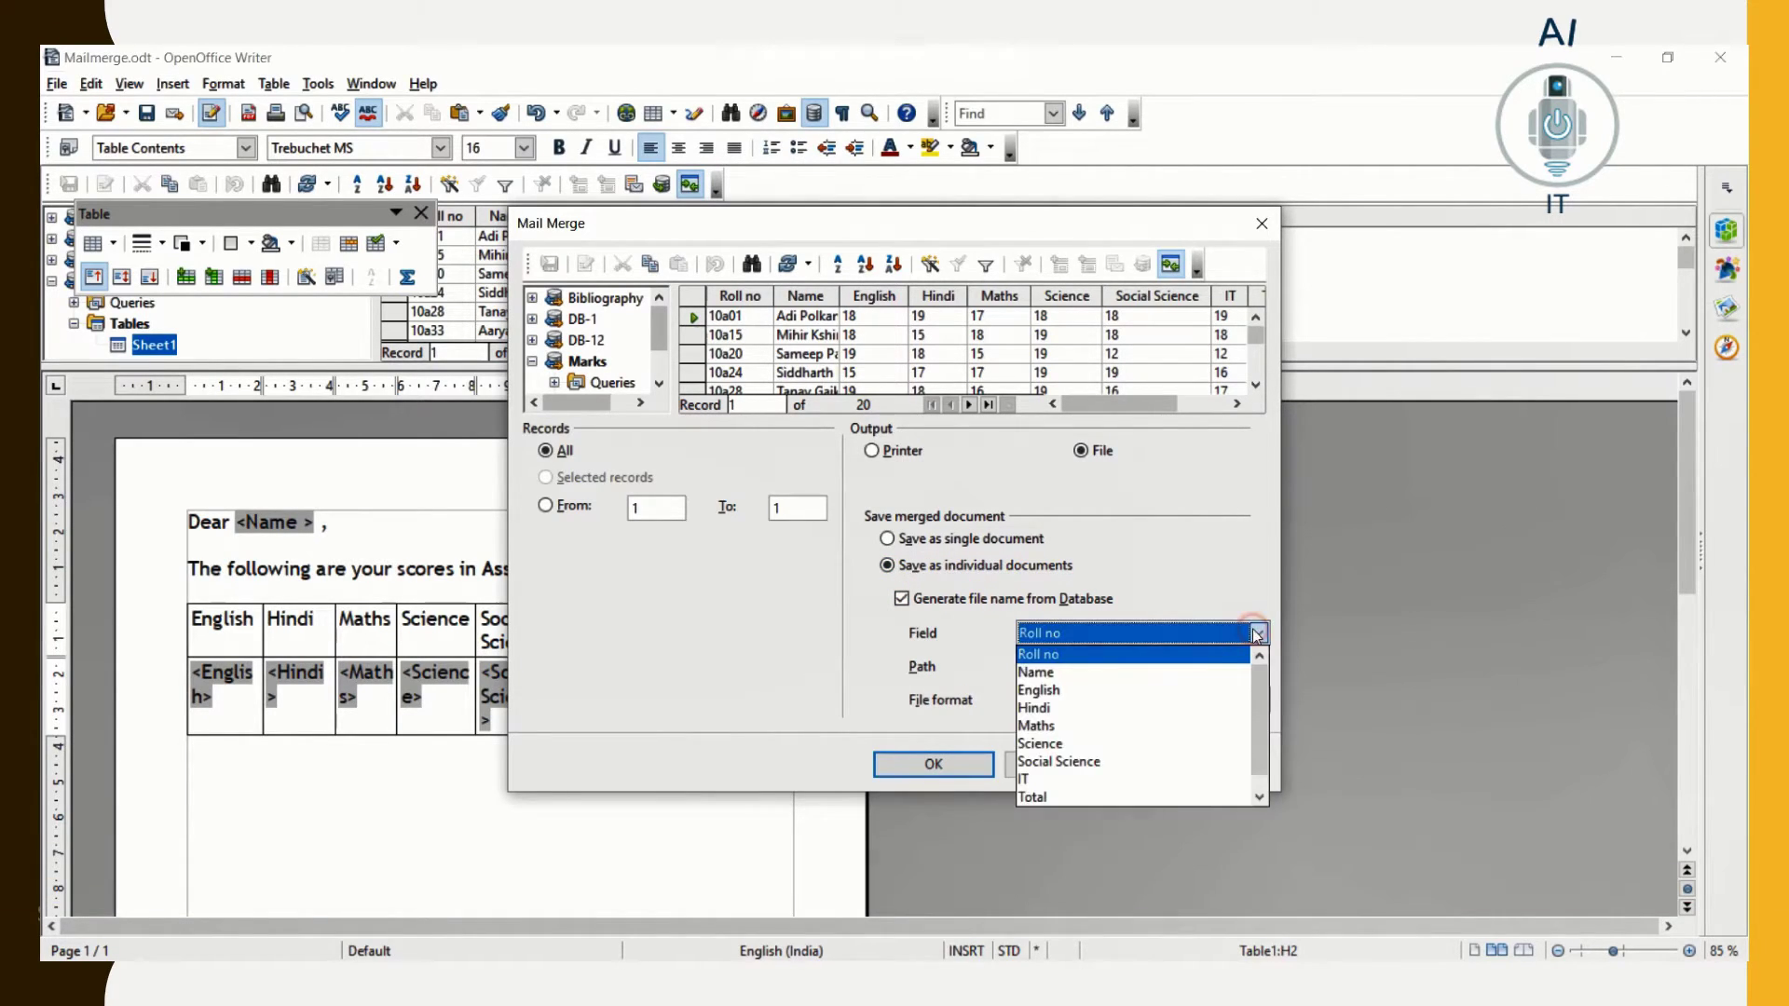
click(1207, 673)
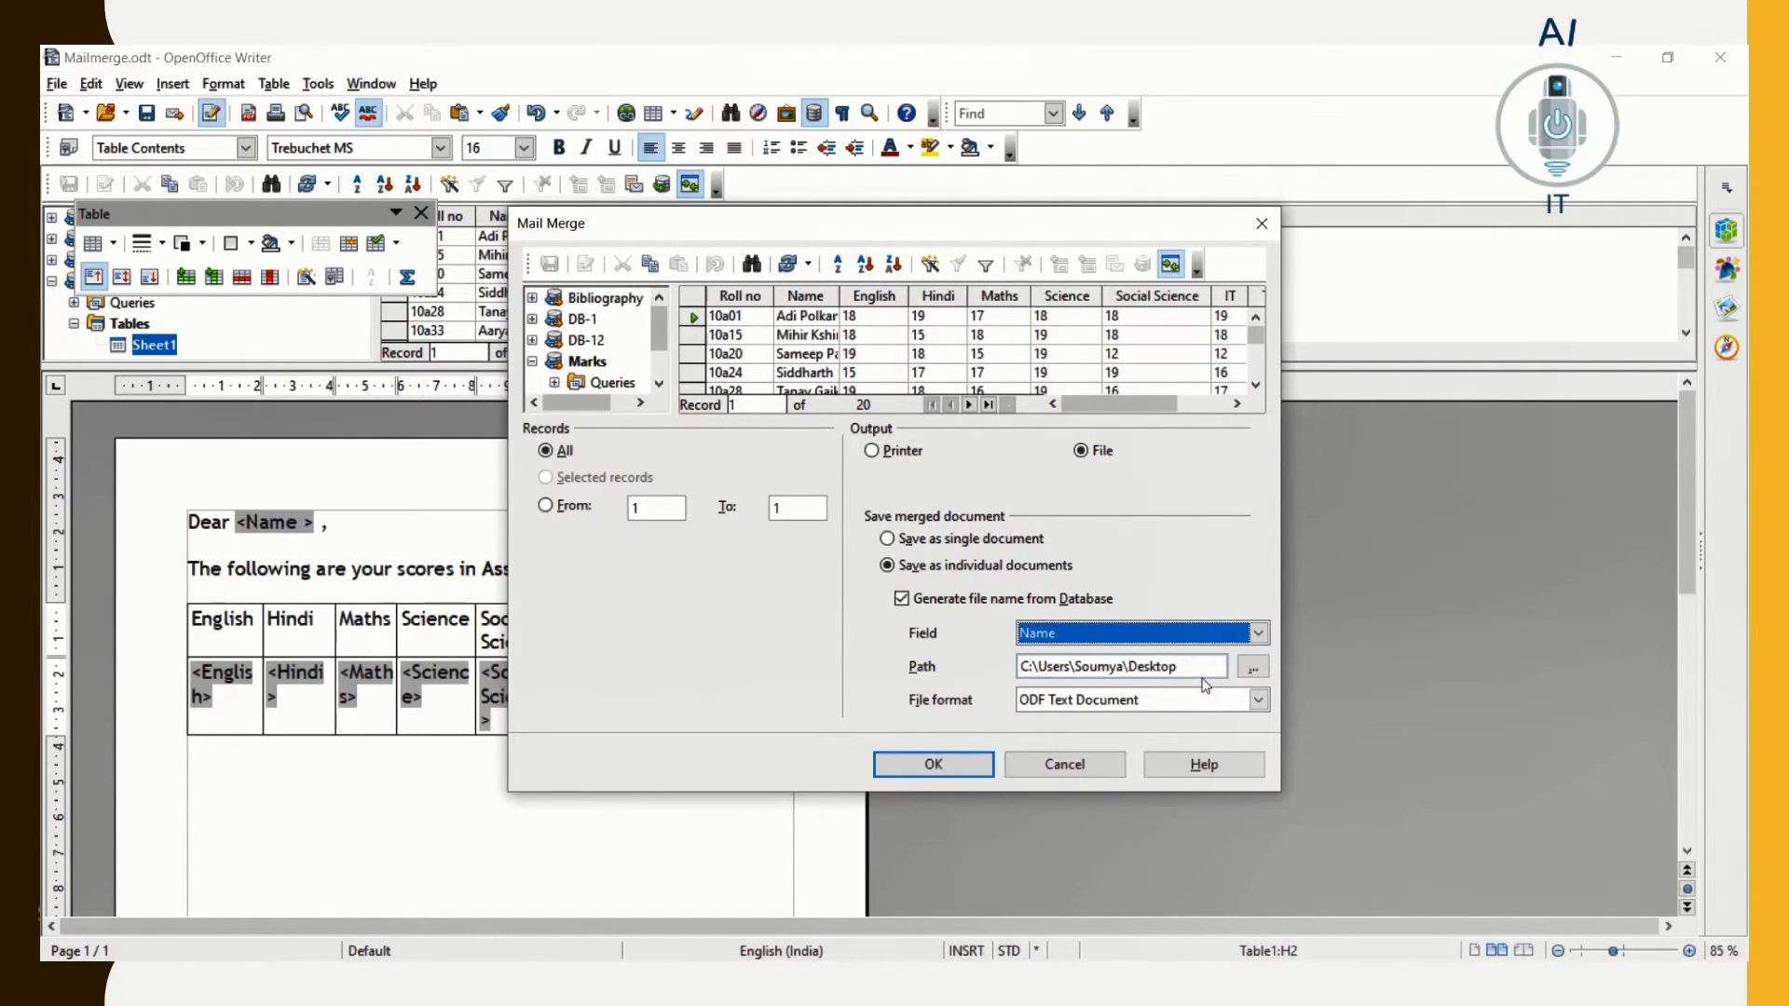
click(1254, 666)
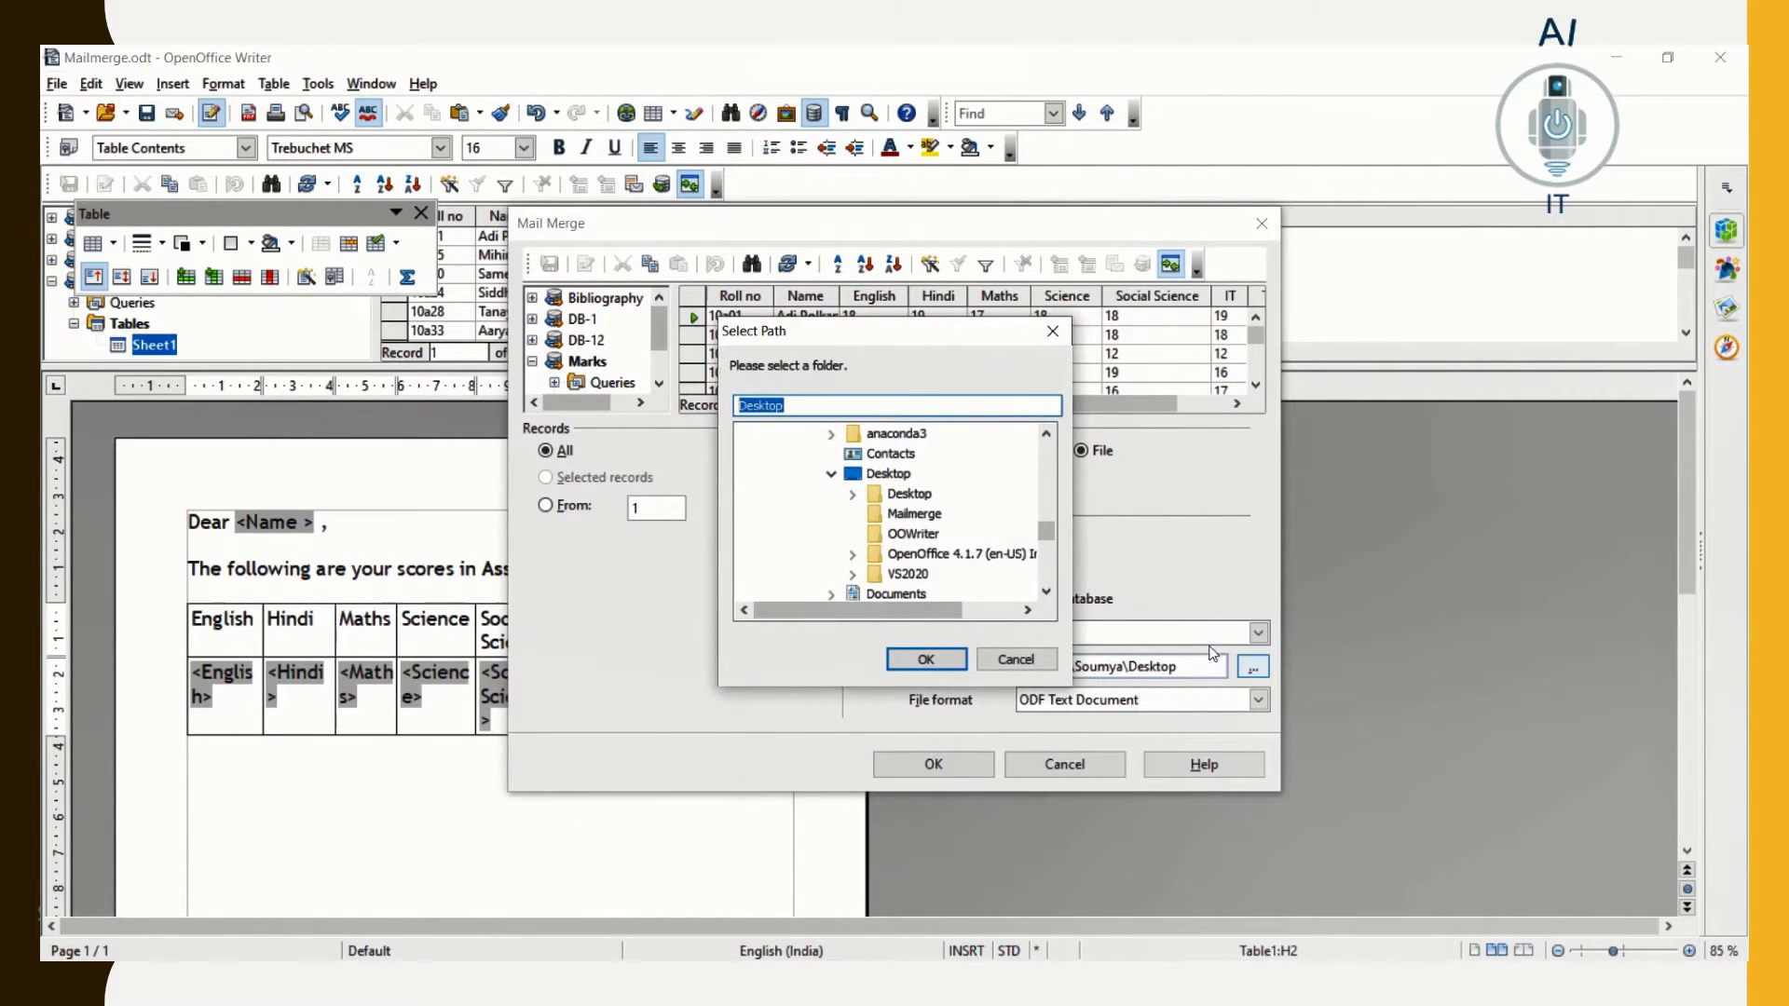
click(914, 515)
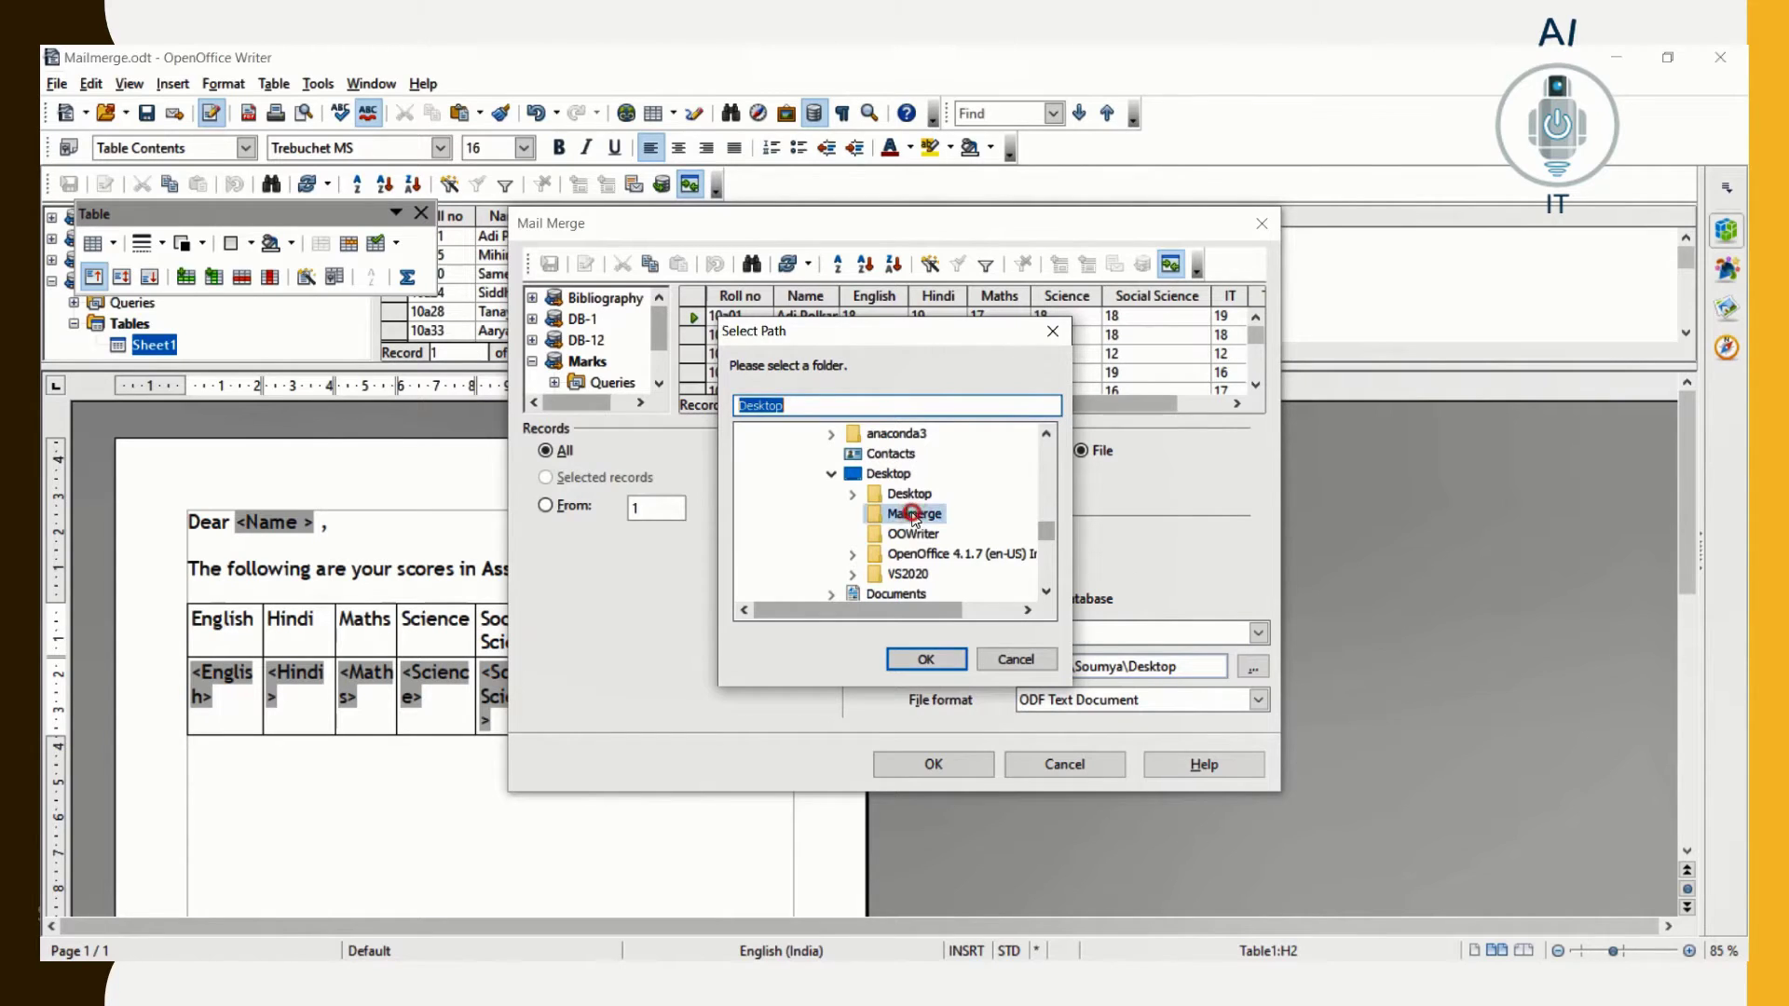
click(925, 659)
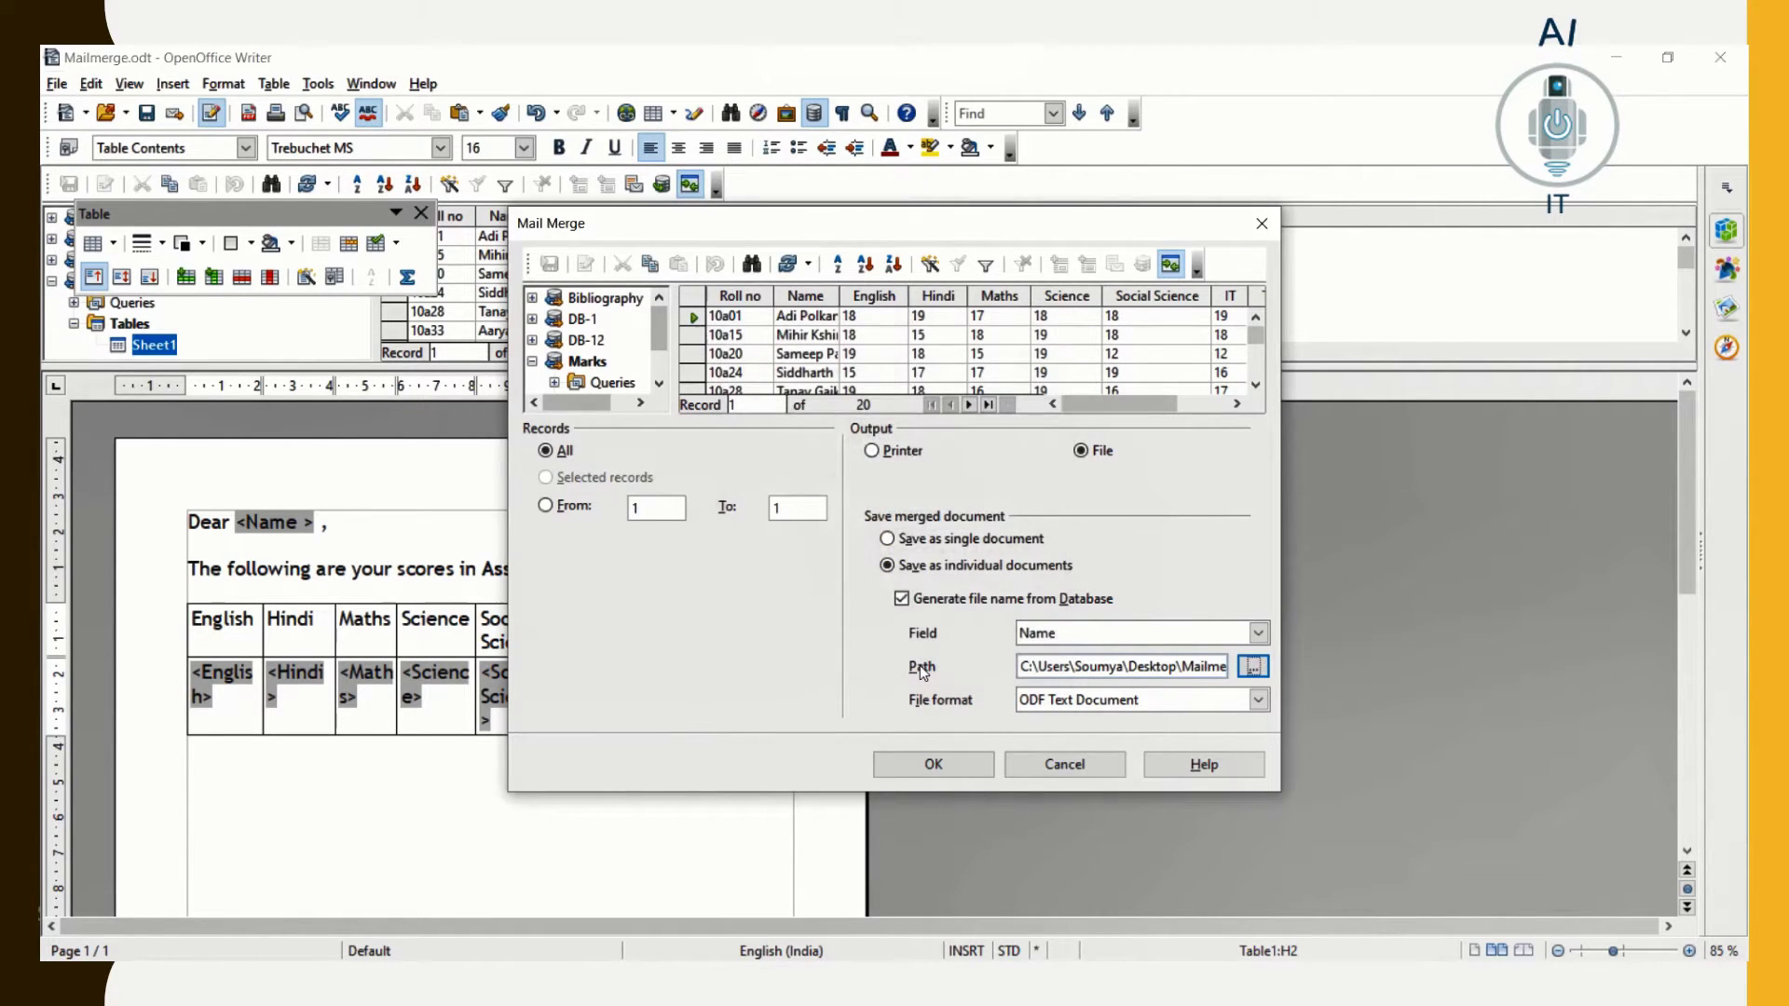
click(937, 770)
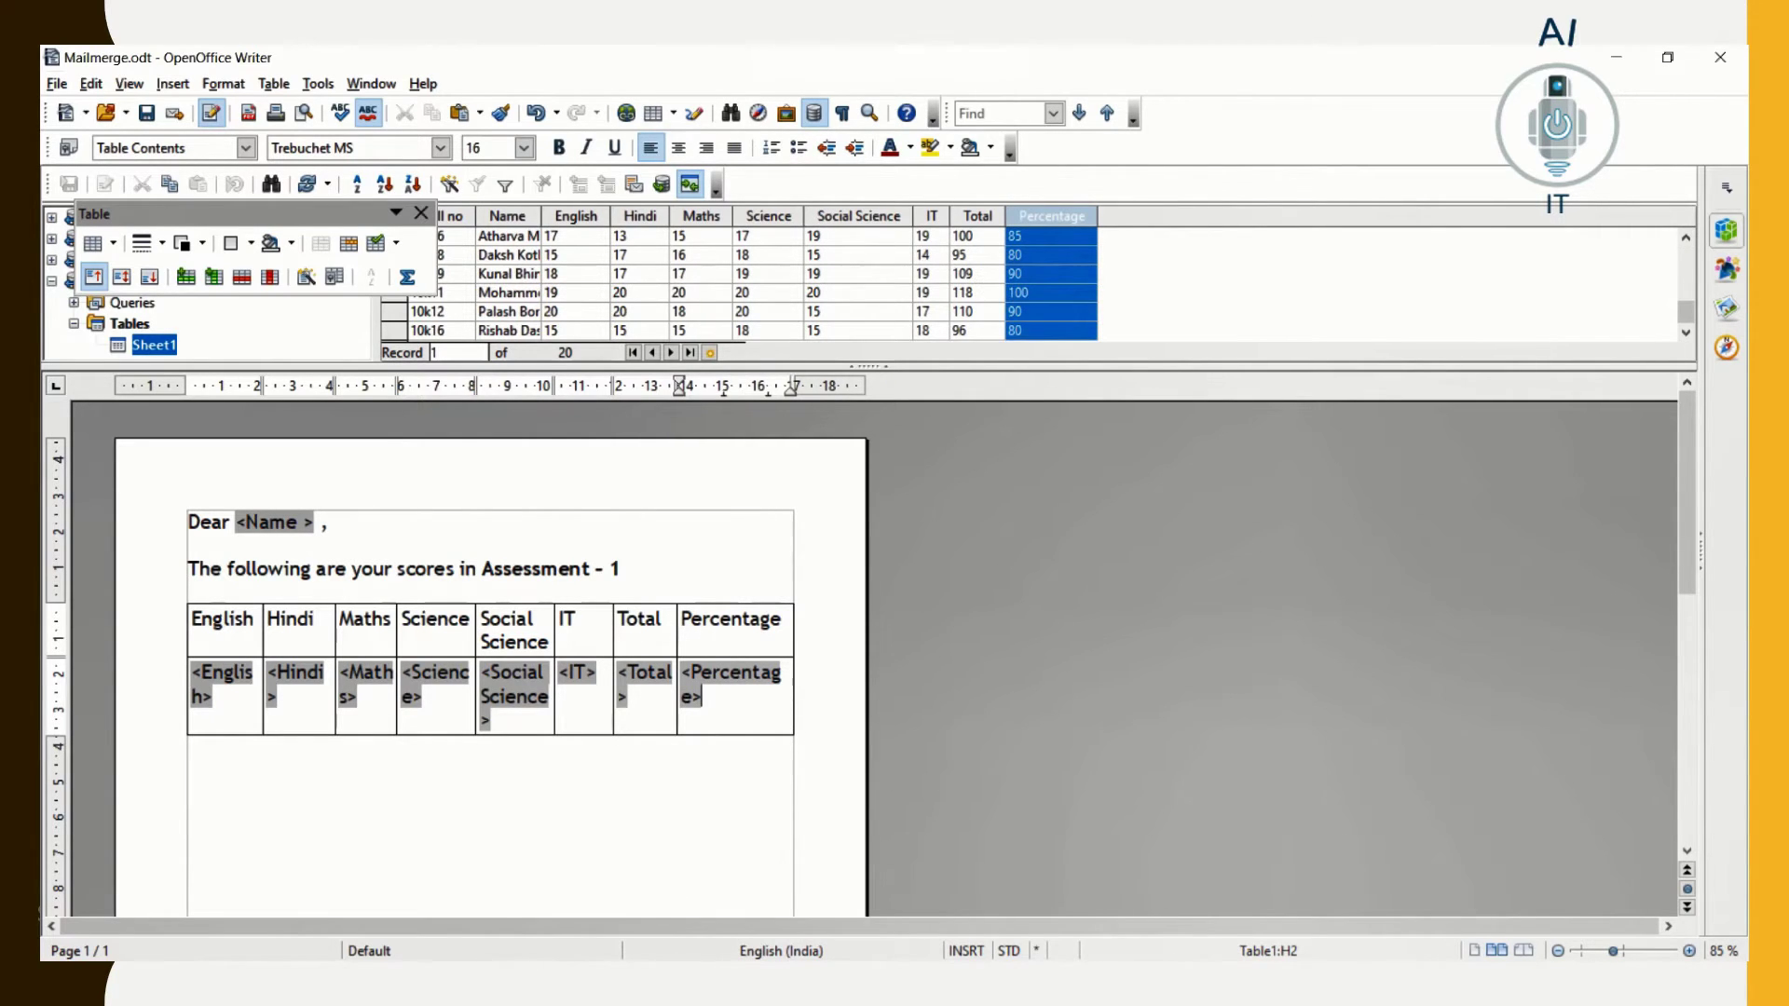
Switch to File Explorer and open one student's merged letter in the Mailmerge folder
mouse_move(778, 958)
click(765, 924)
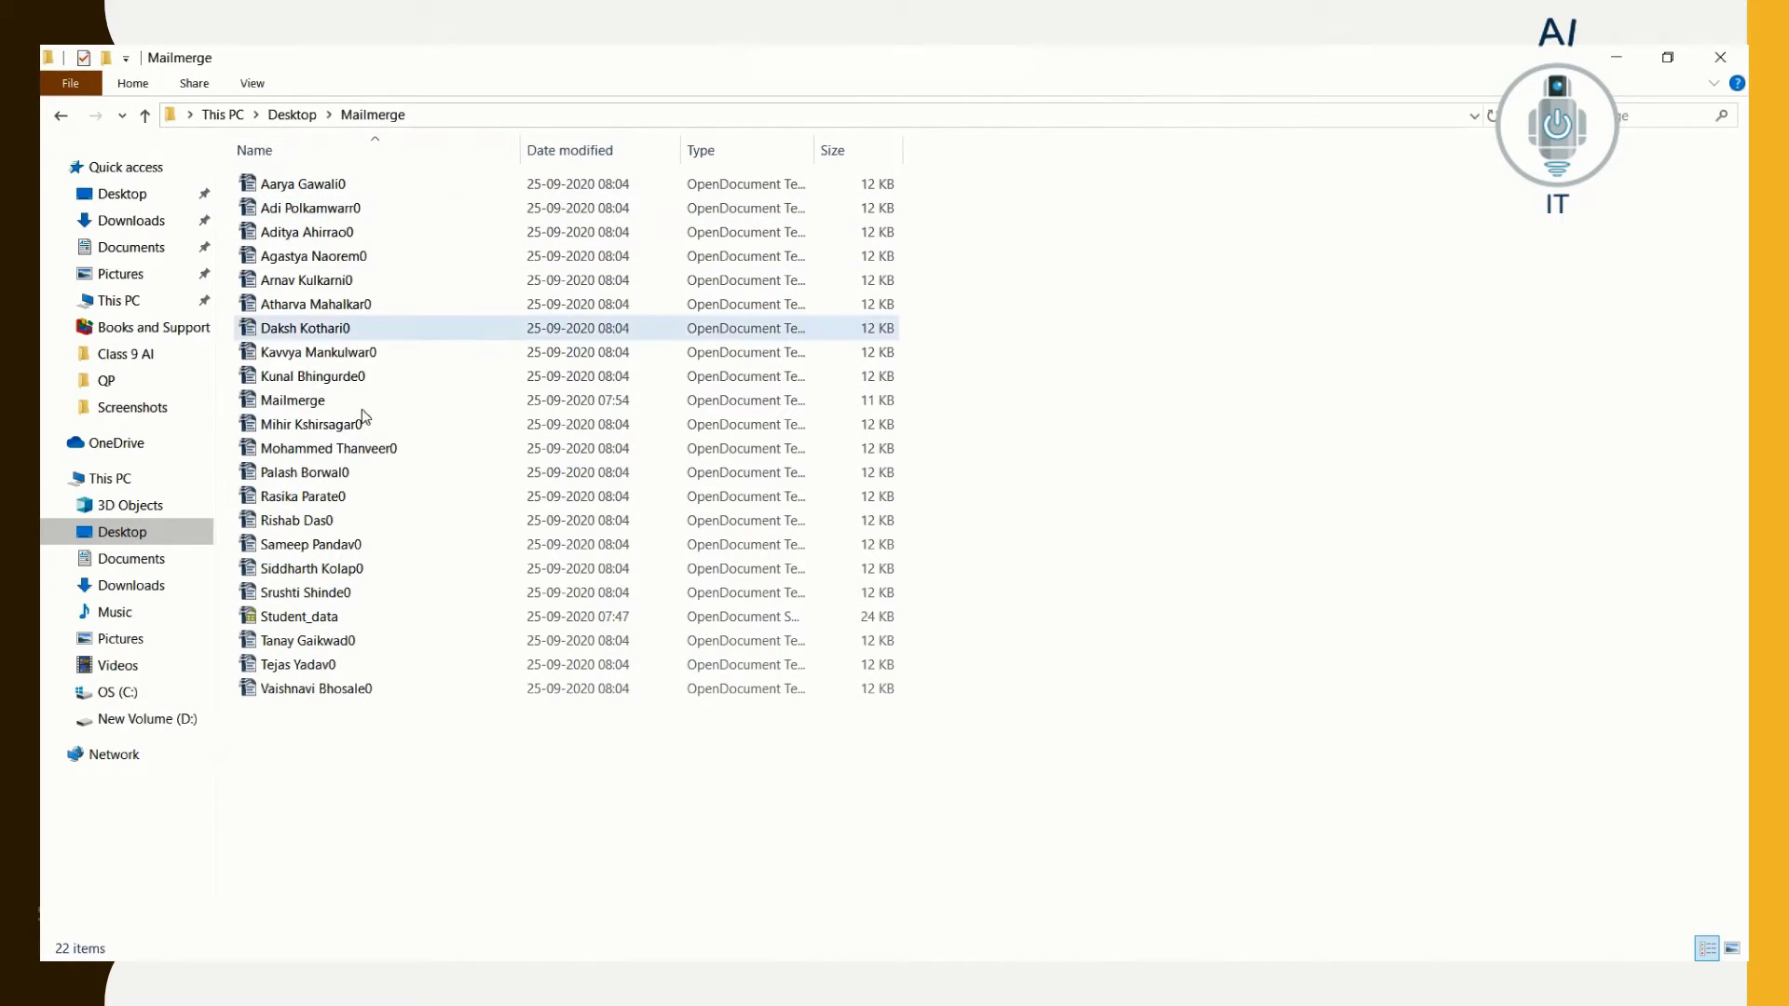
click(320, 664)
double_click(319, 664)
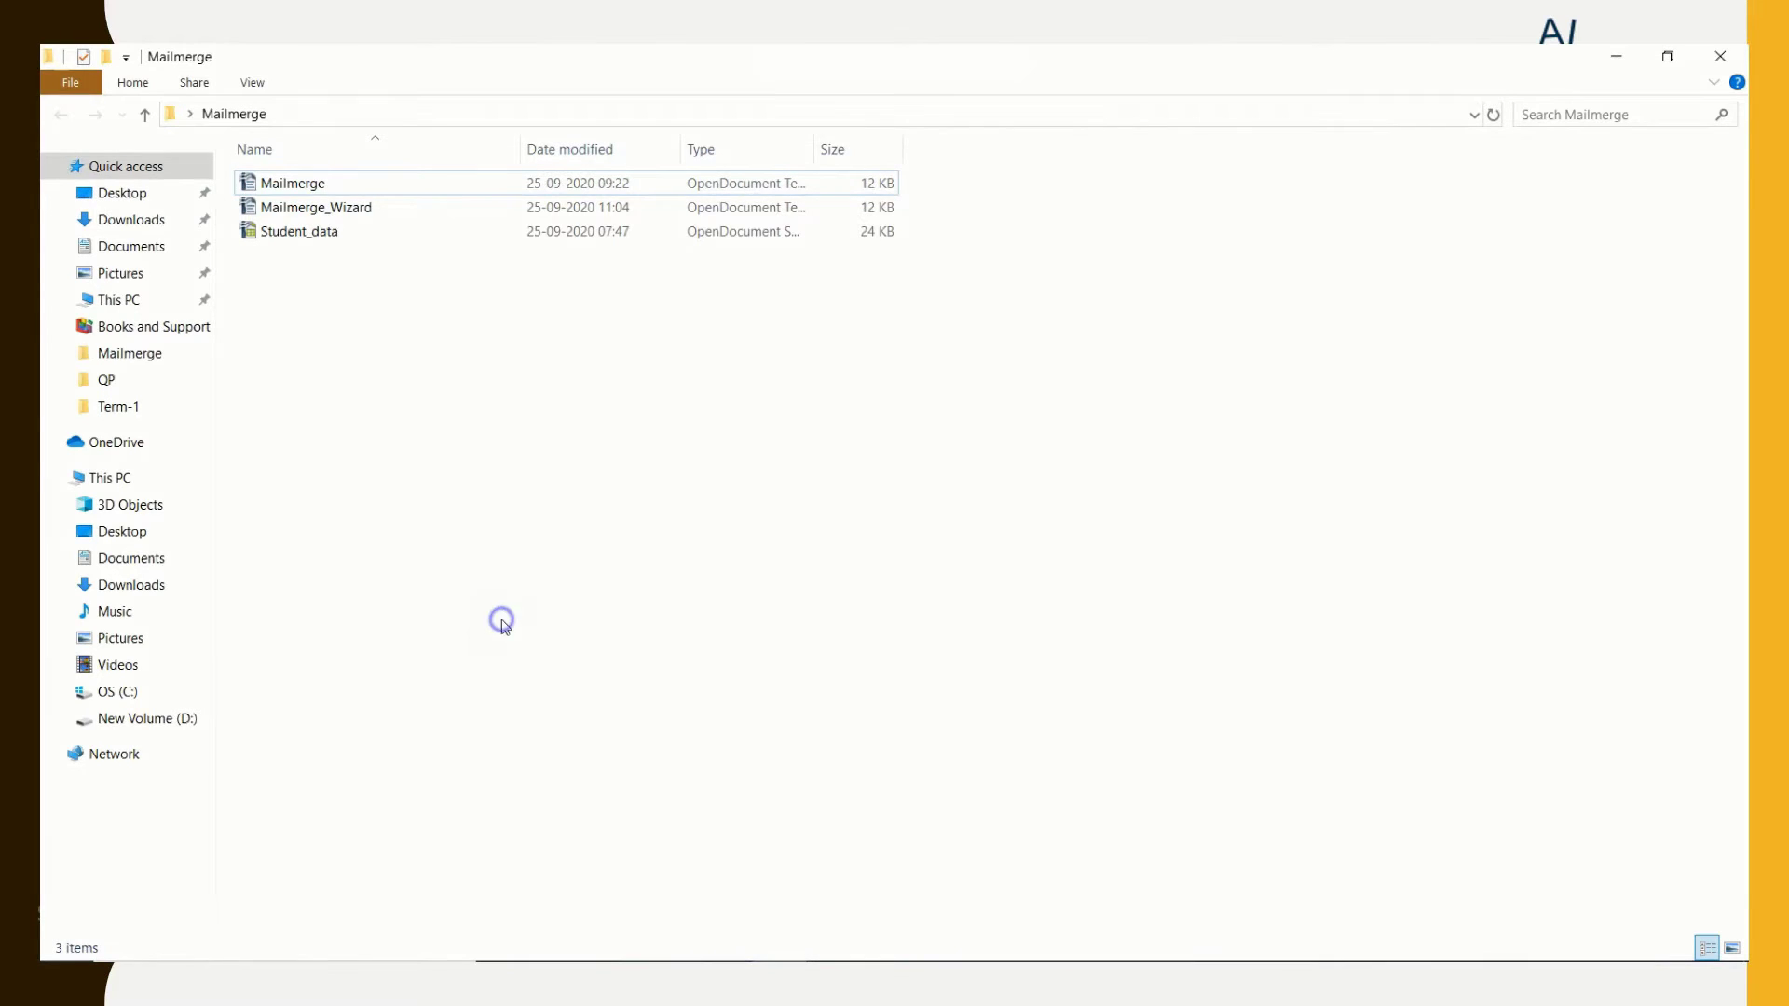
Add a new folder to Mailmerge and type Wizard_Results as its name
right_click(501, 620)
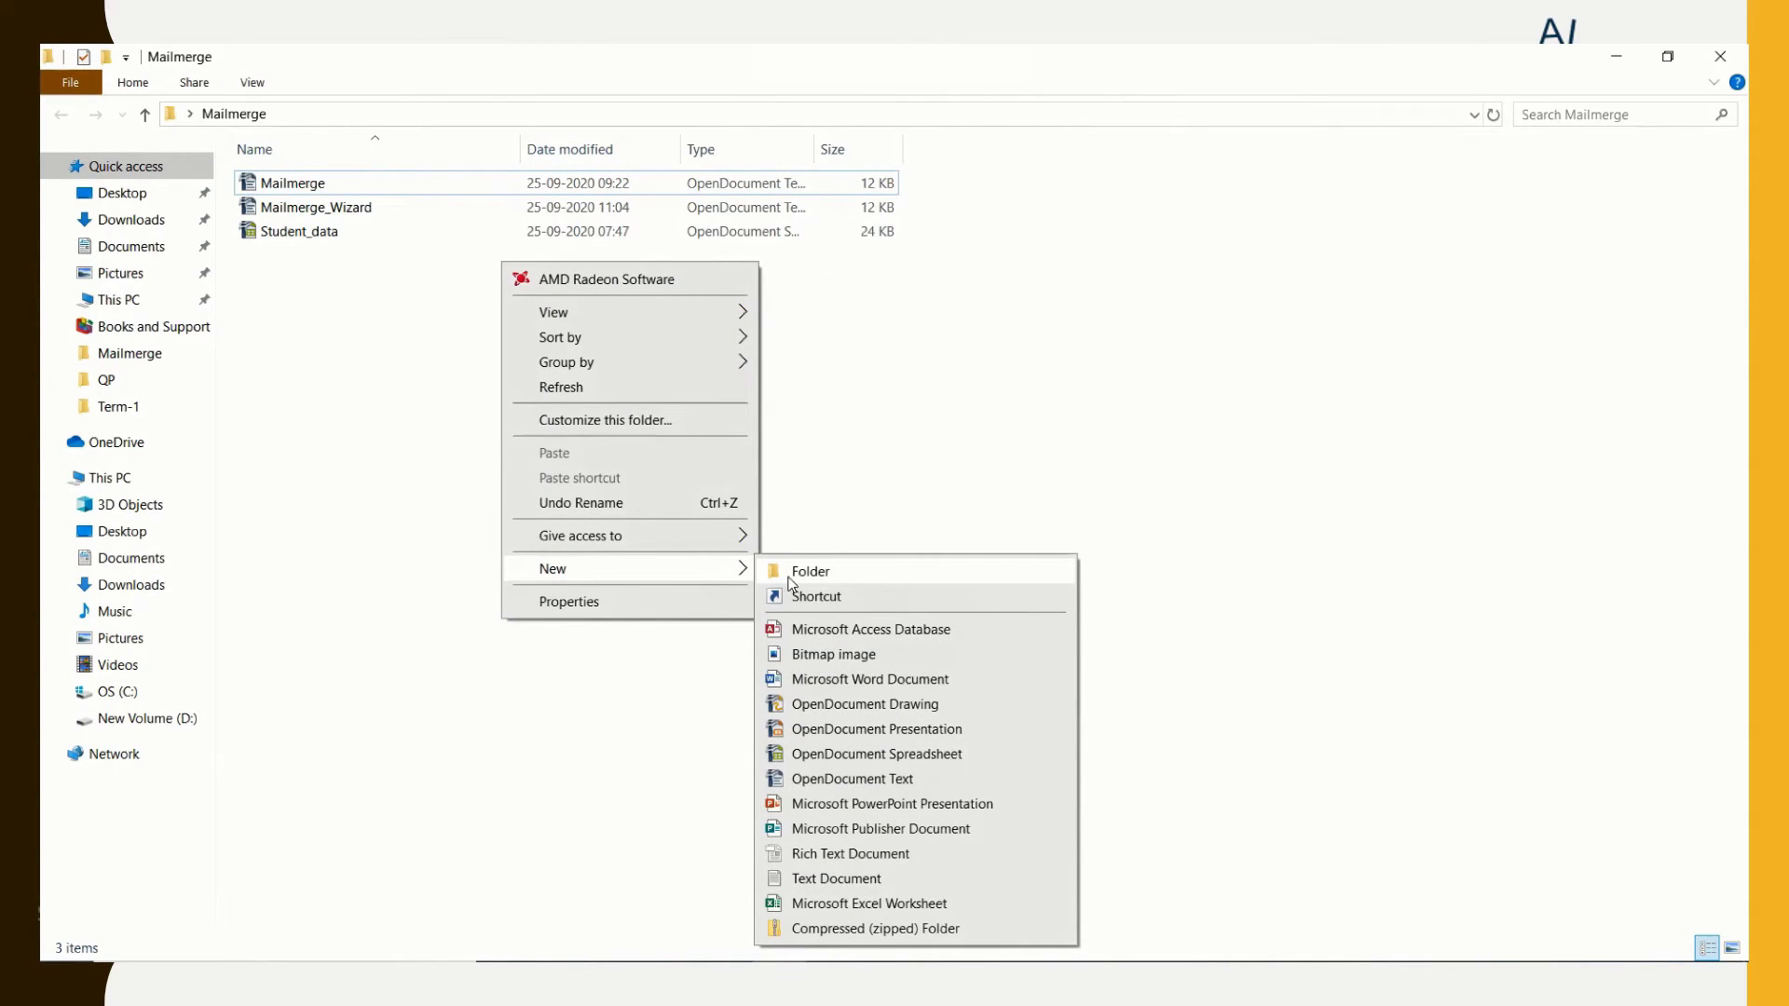
click(785, 572)
text(Wiz)
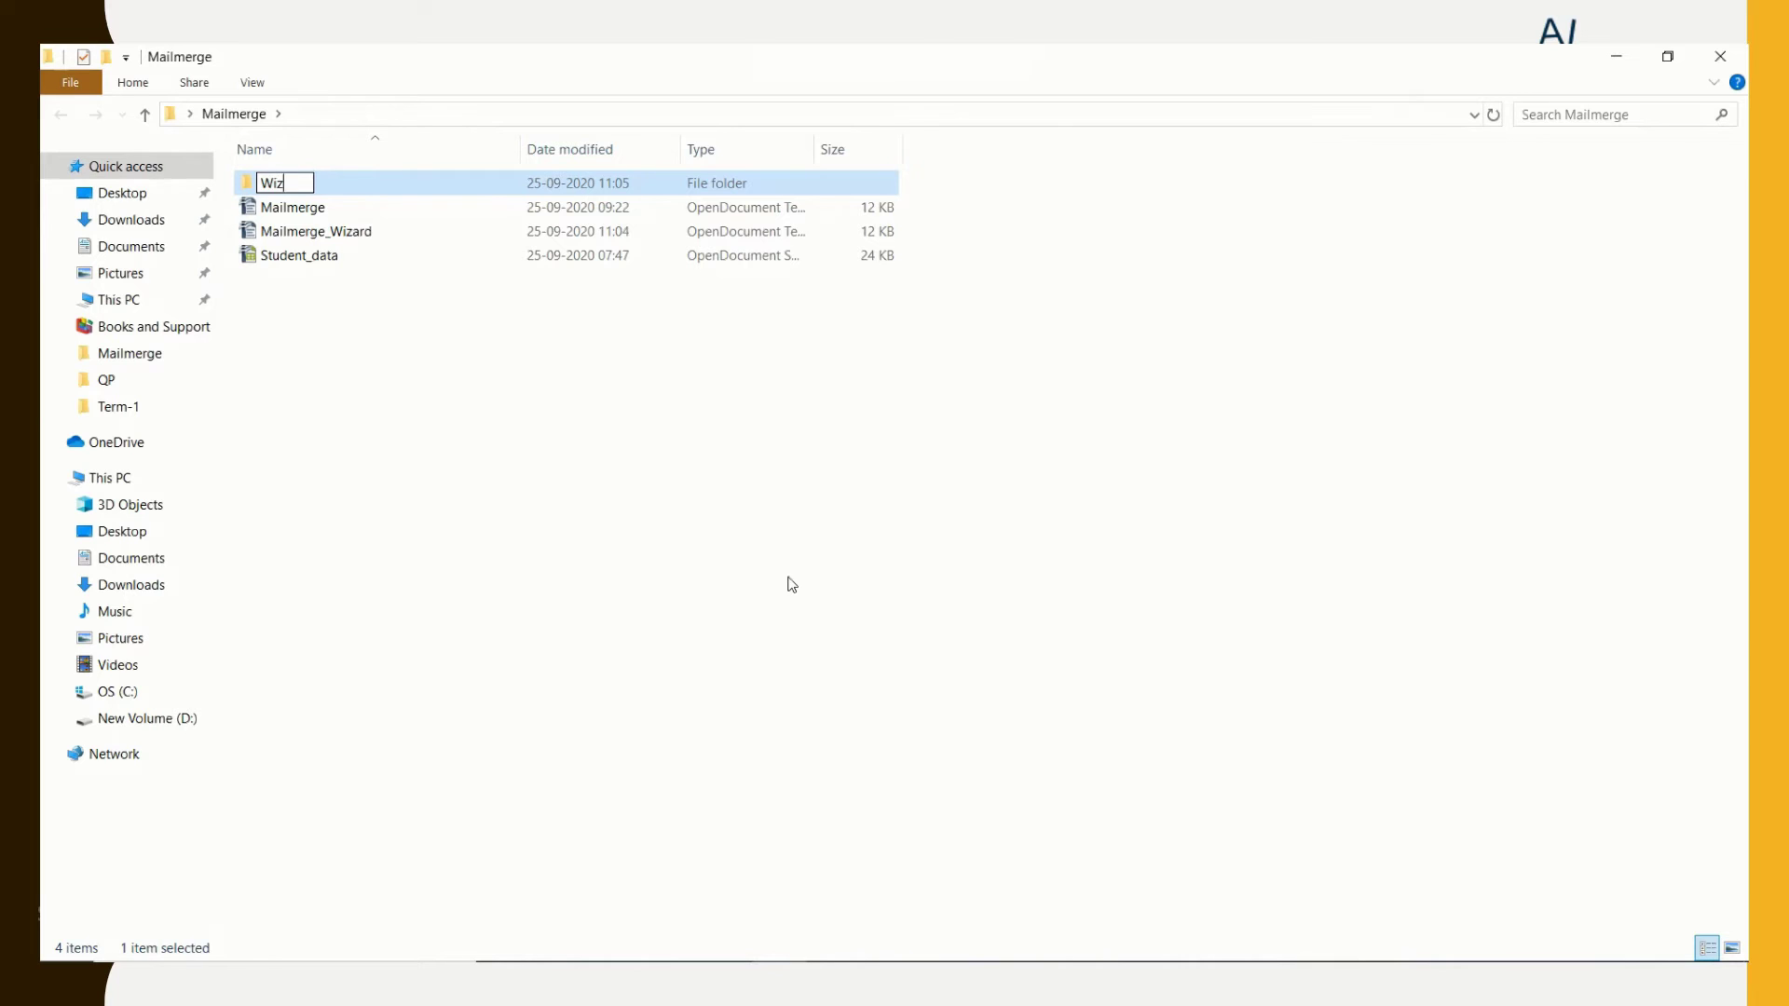
text(ard_Result)
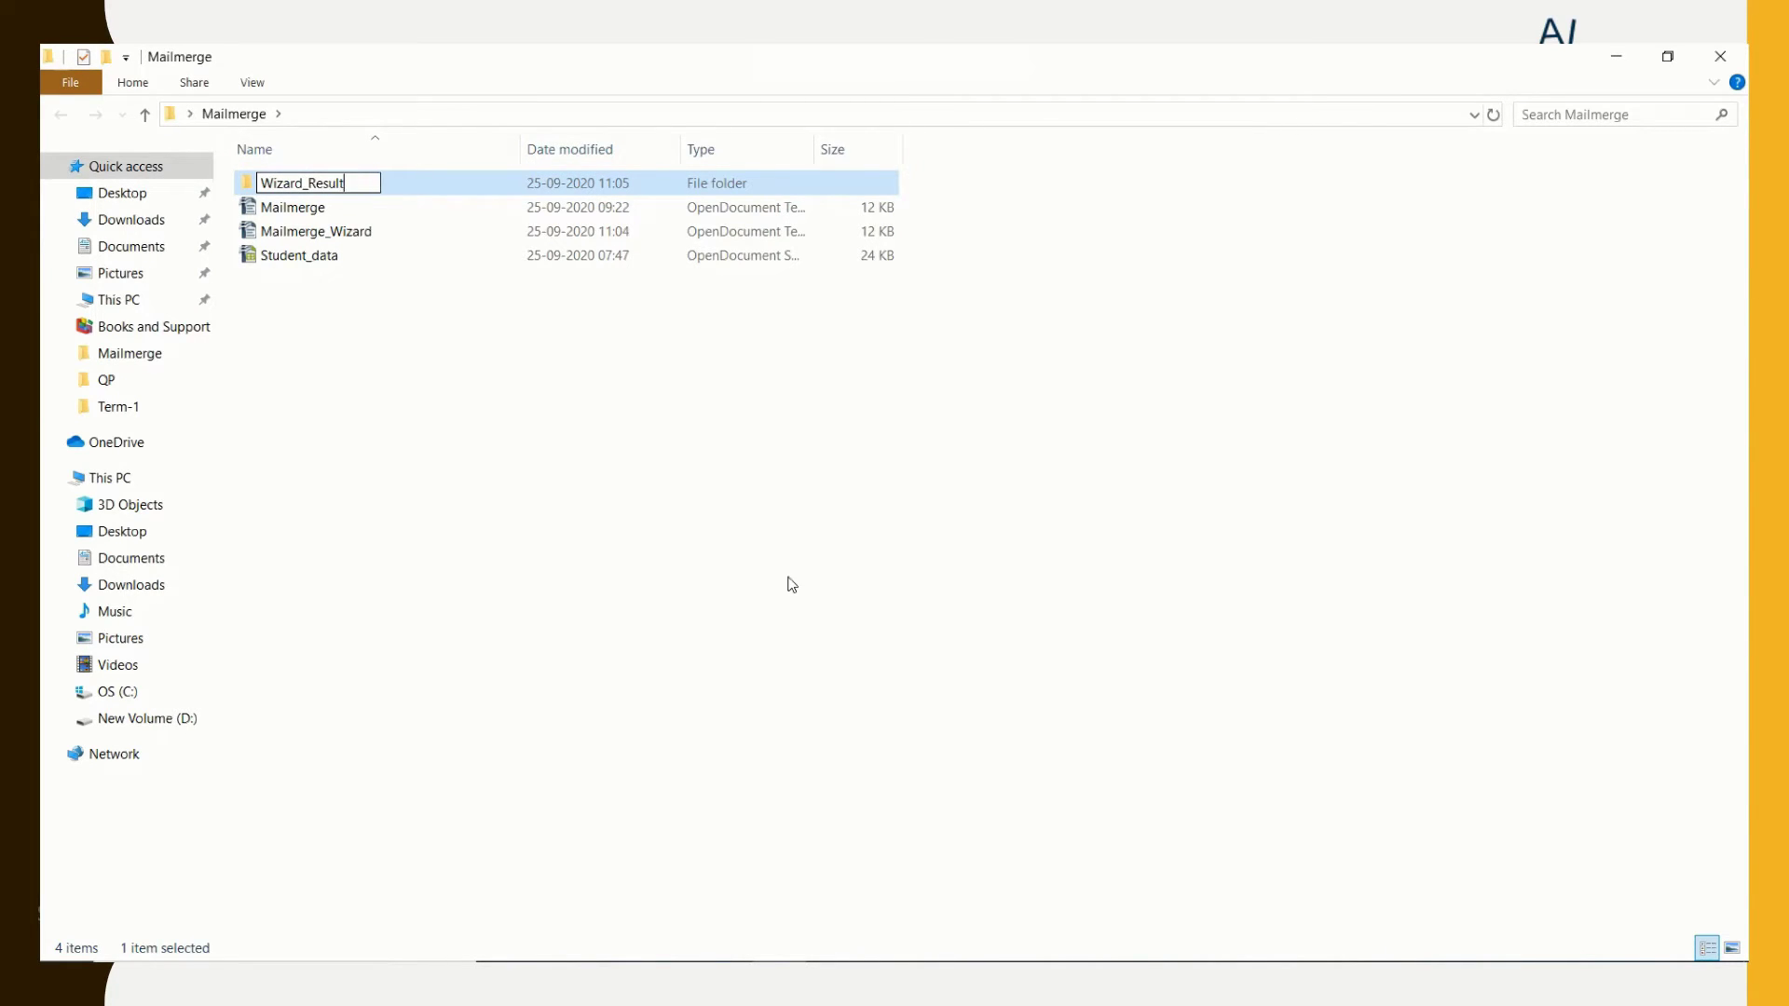
text(s)
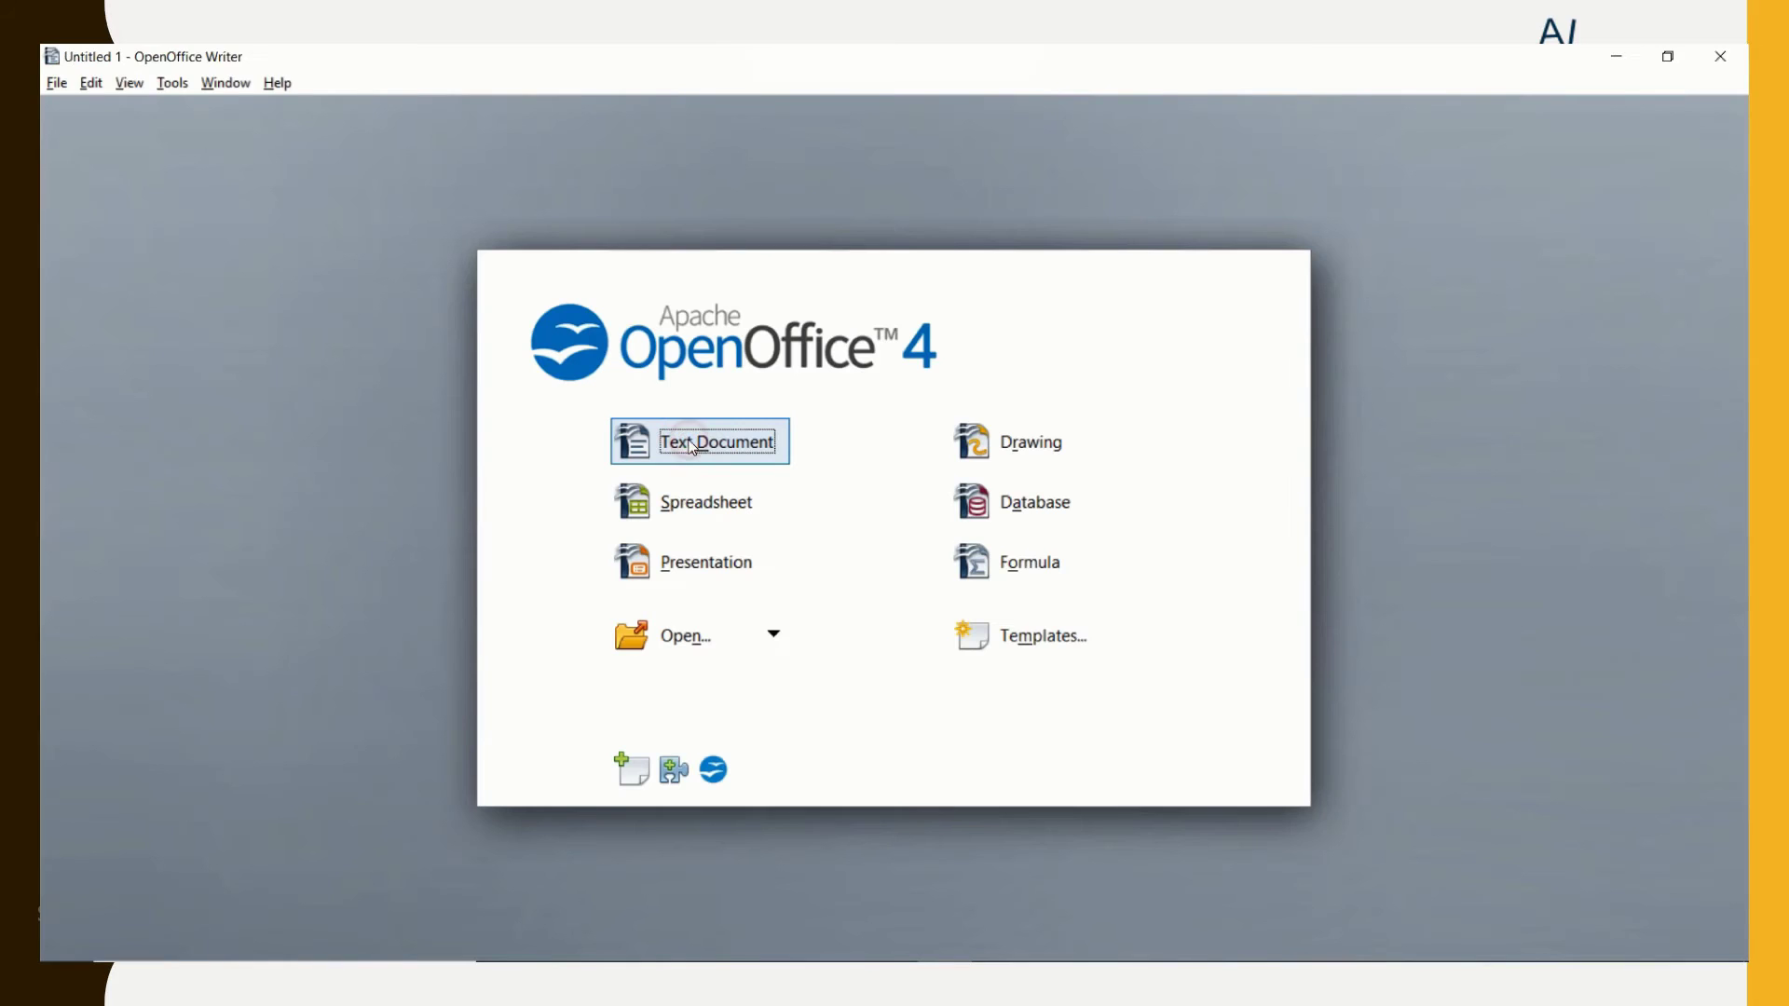
Open Mailmerge_Wizard.odt from the recent documents list
click(652, 440)
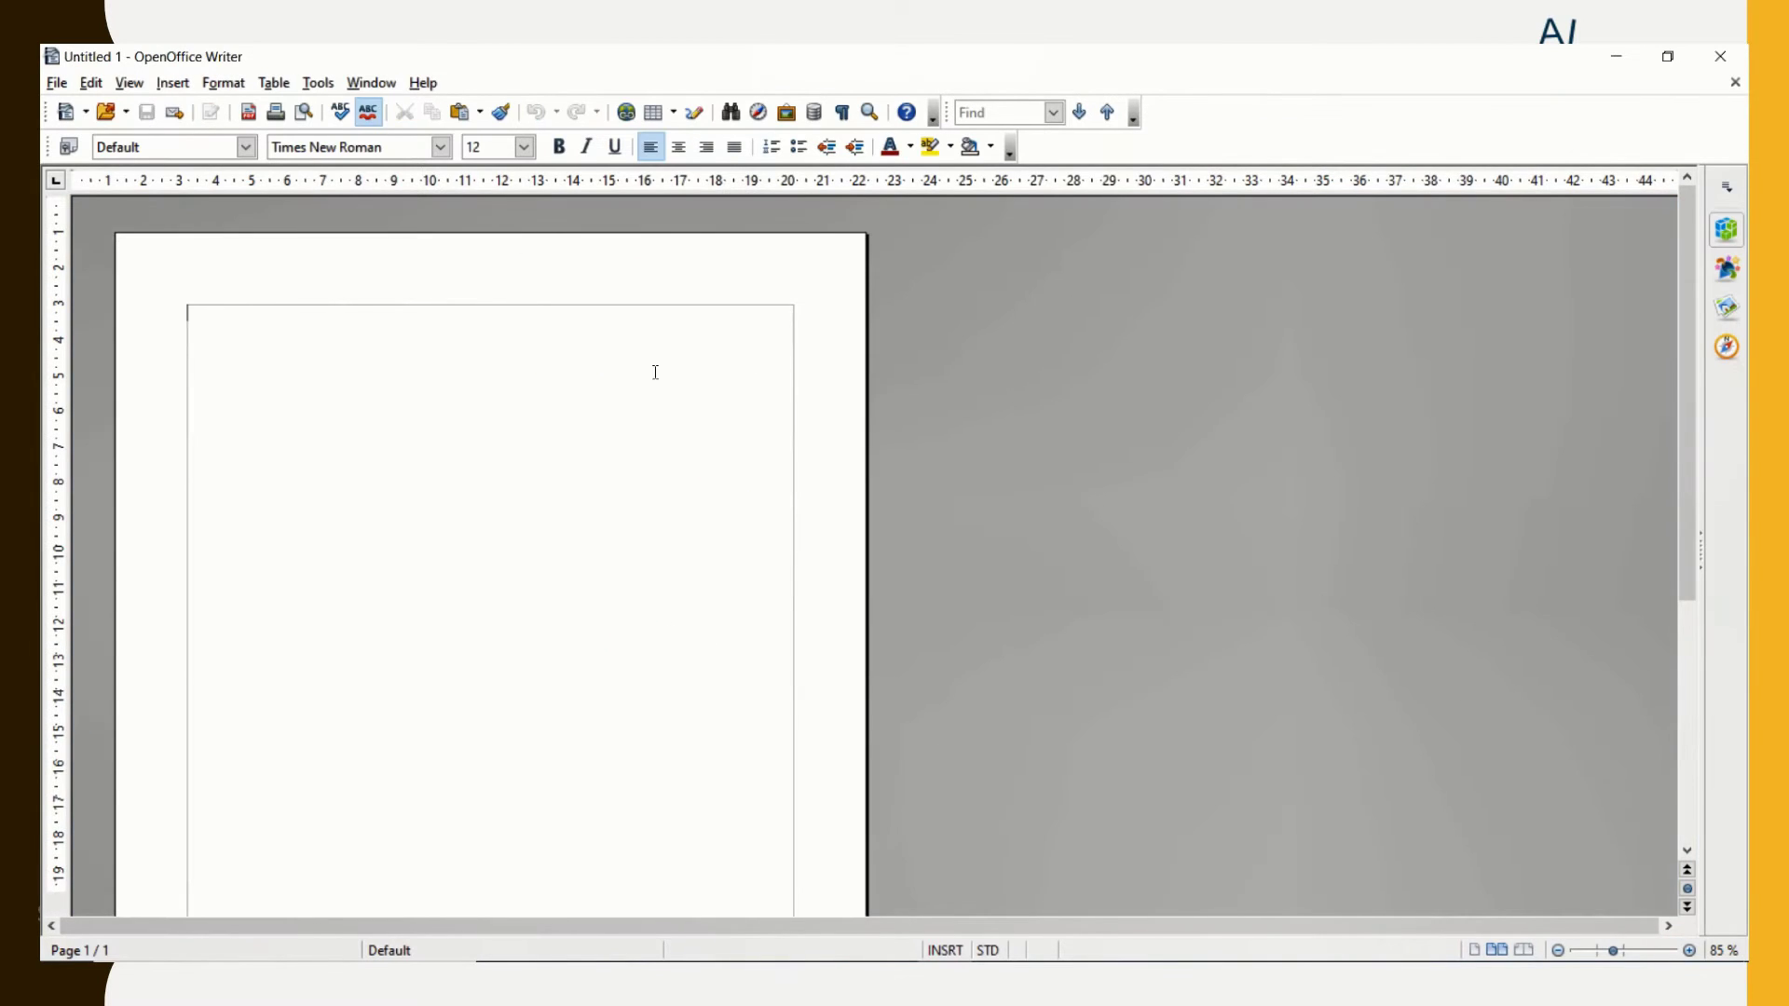
click(58, 83)
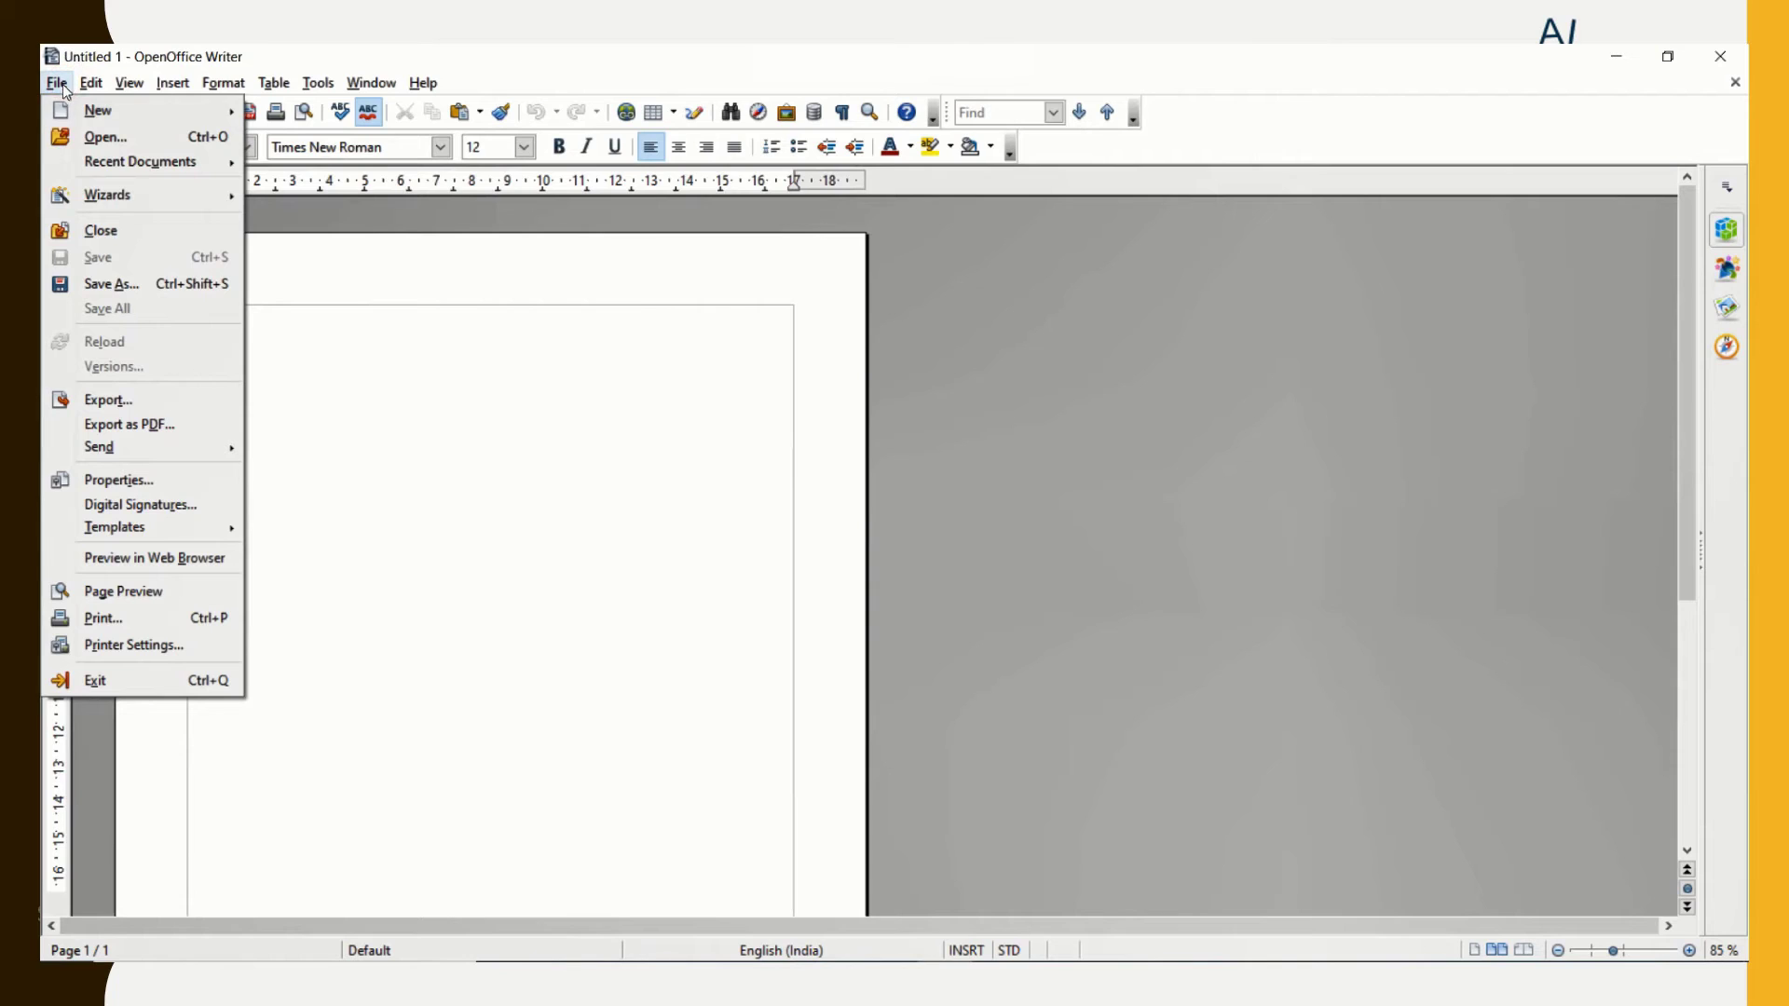
mouse_move(82, 151)
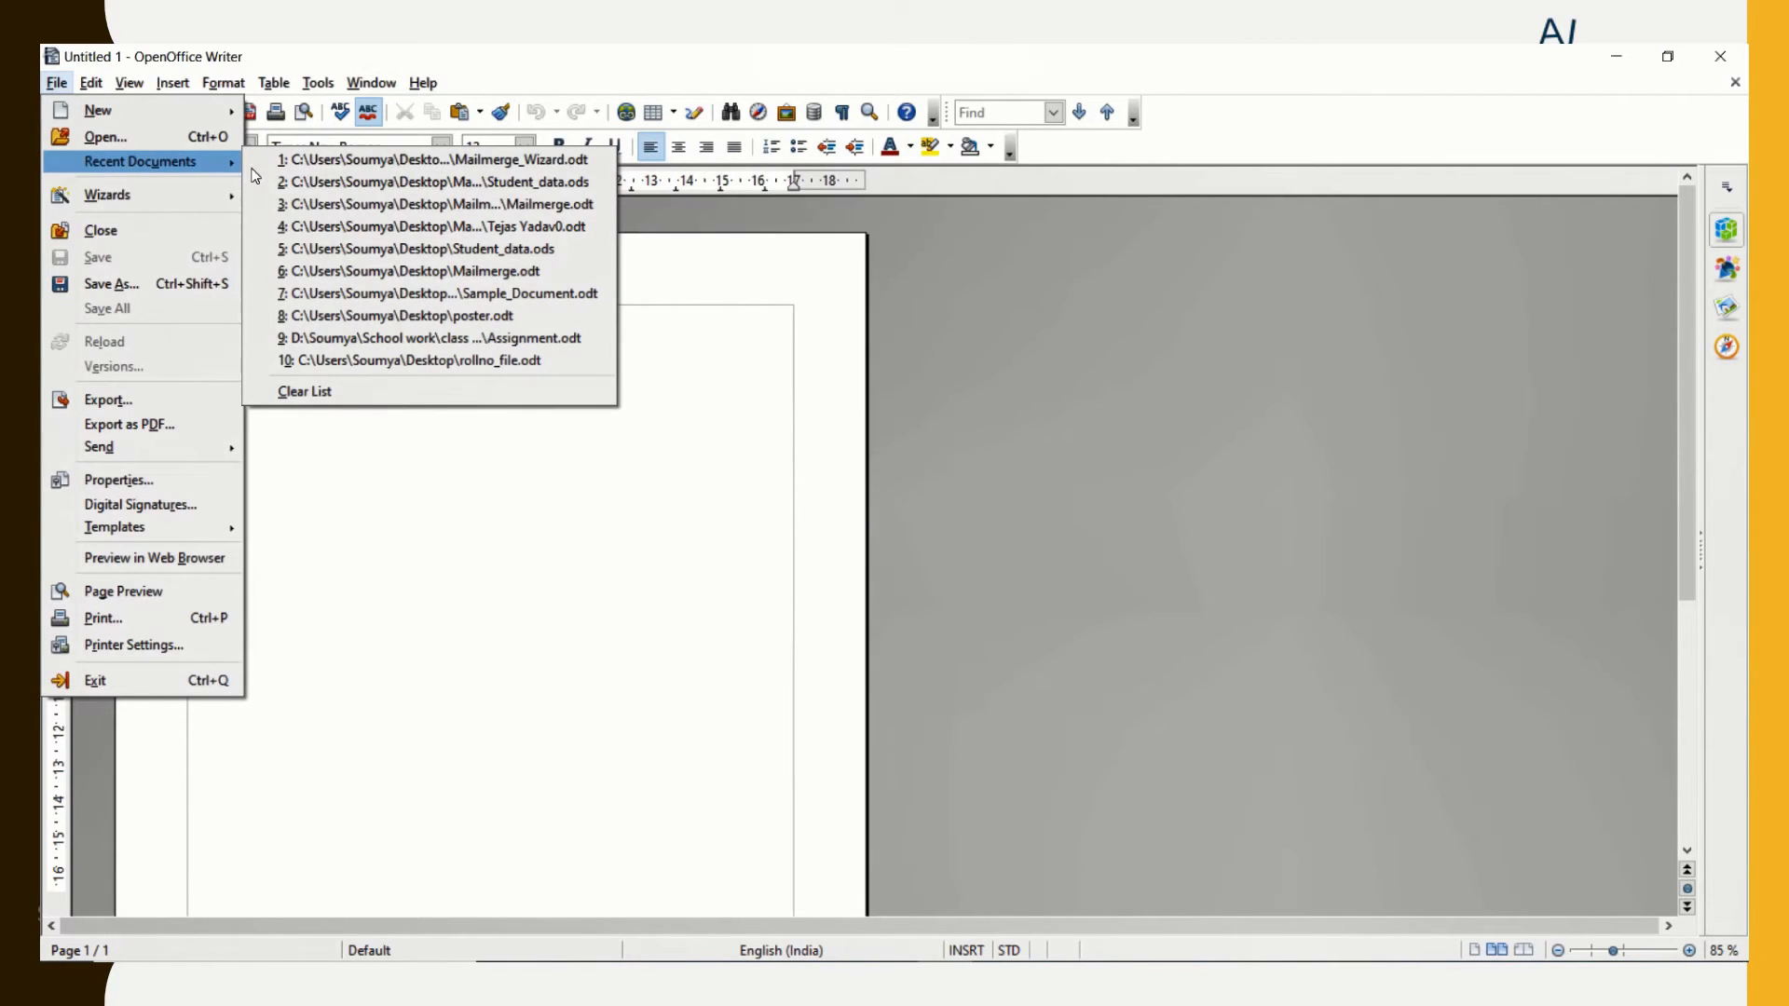
click(298, 164)
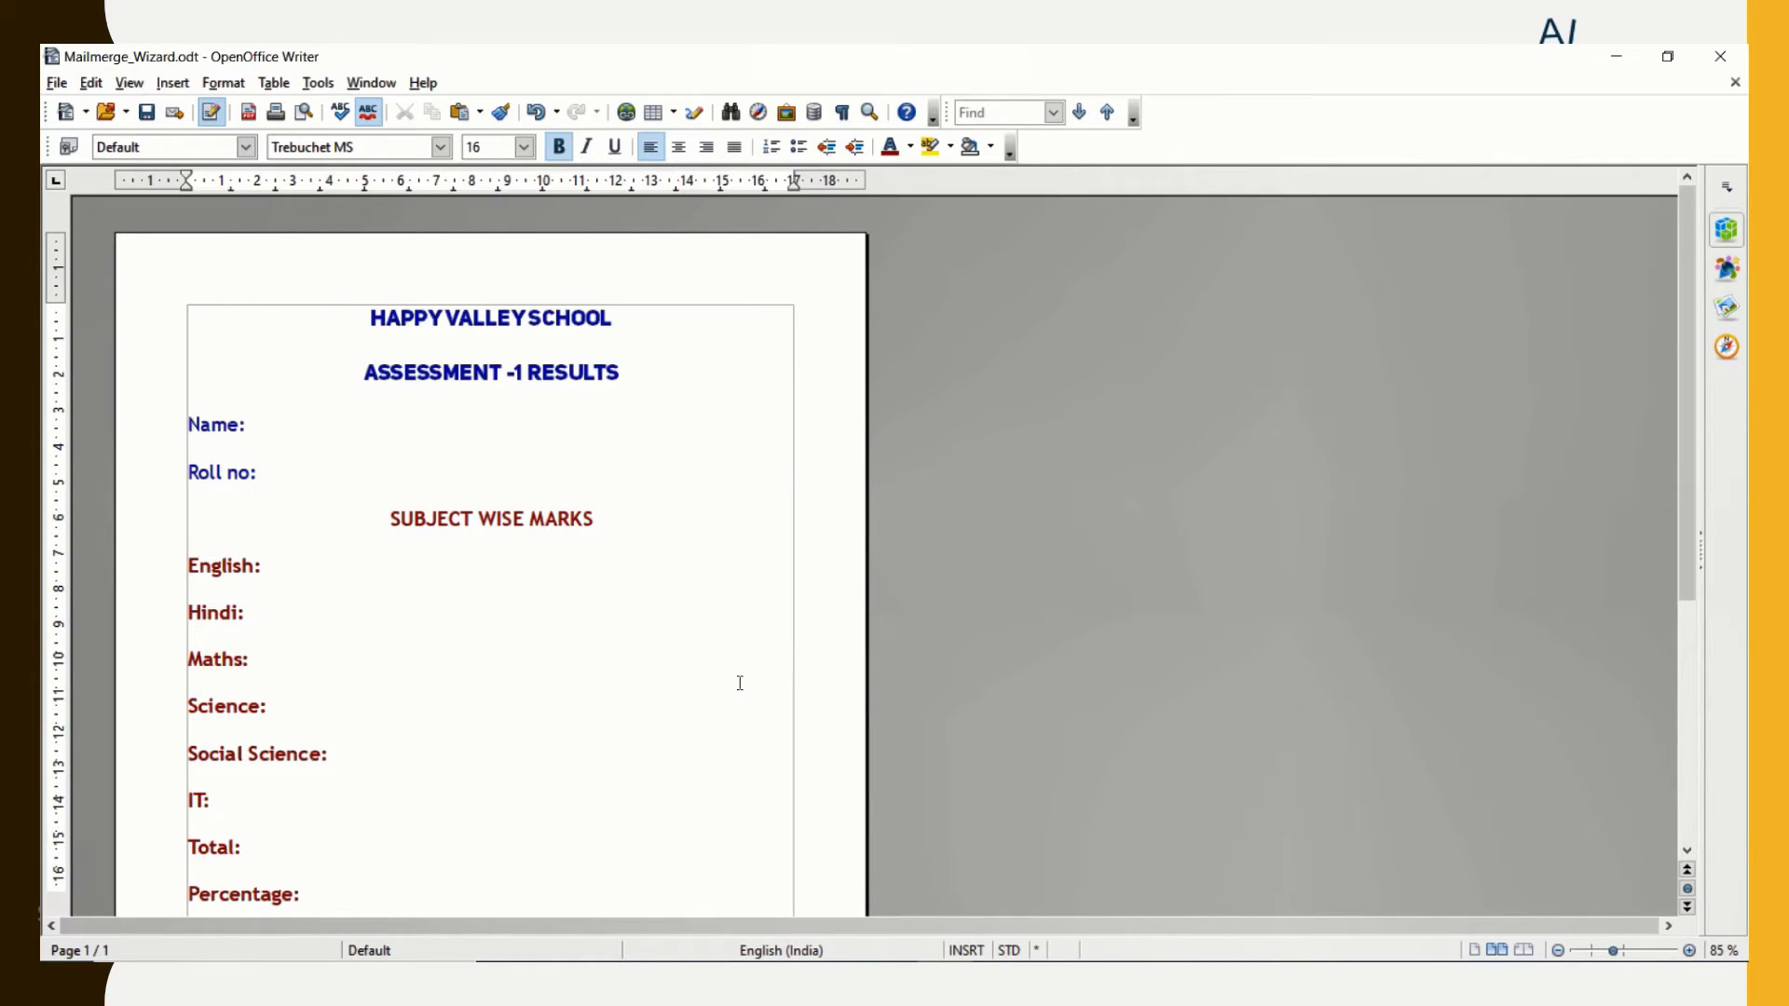
Show the Data Sources pane and launch the Mail Merge Wizard from Tools
click(129, 82)
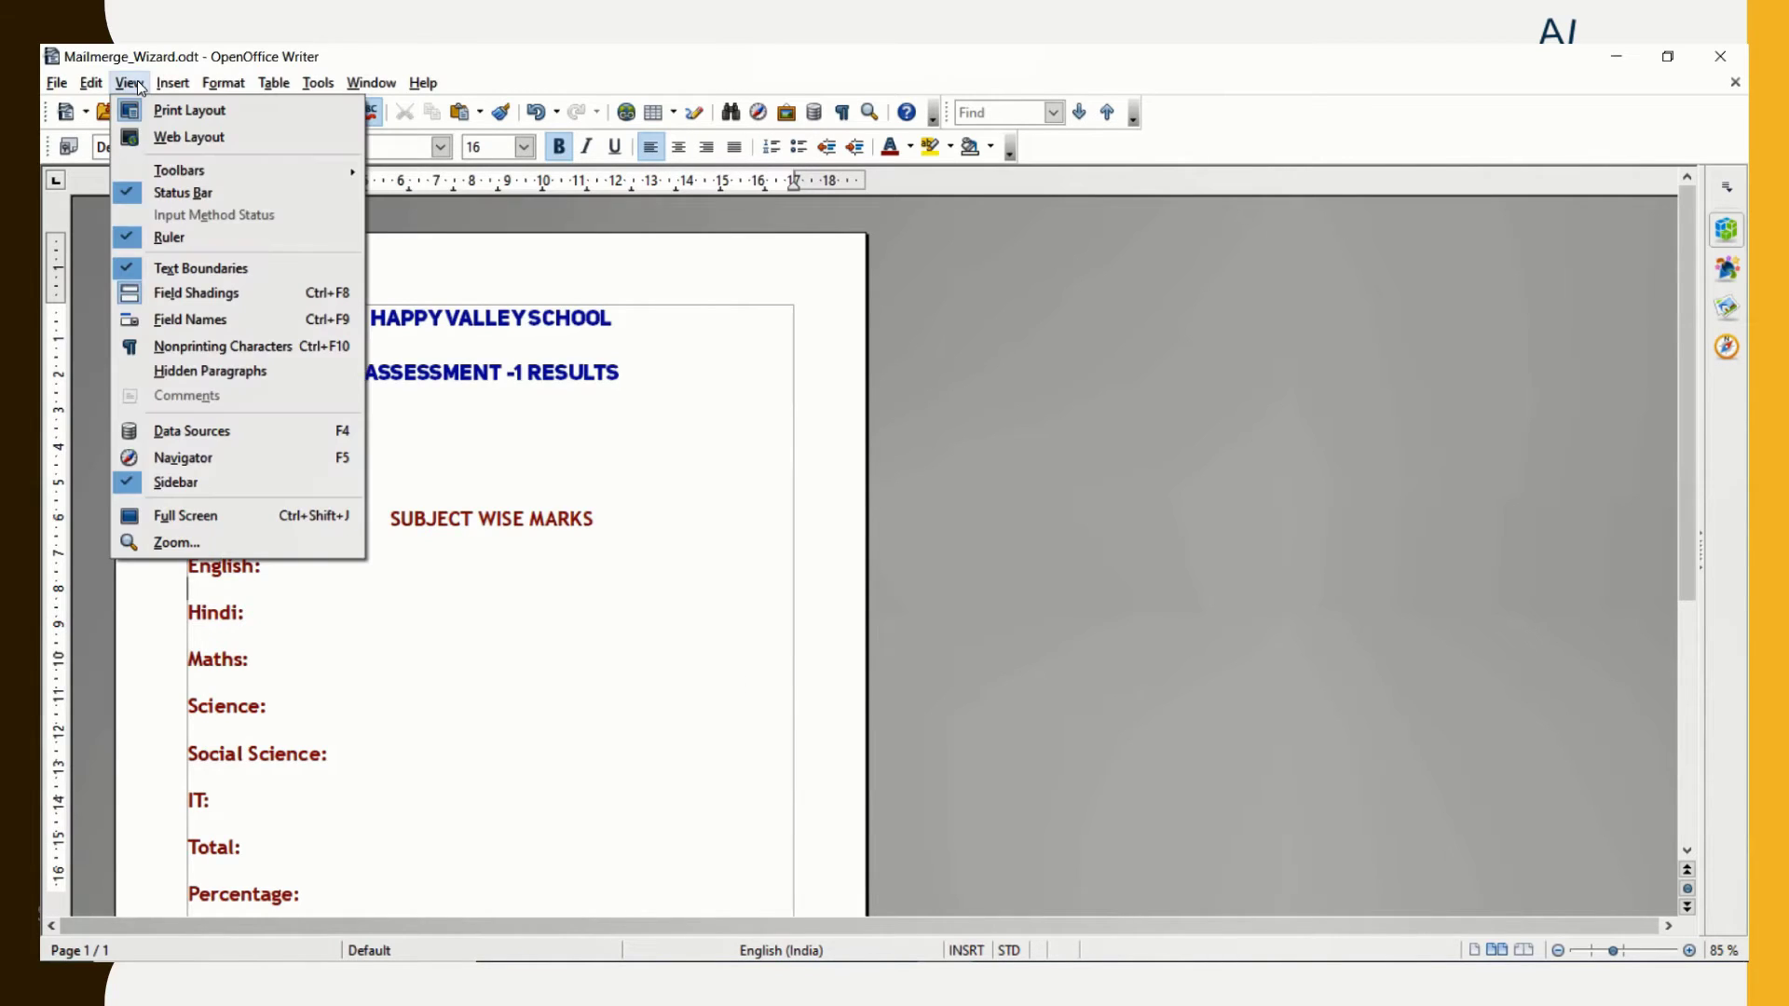
click(220, 429)
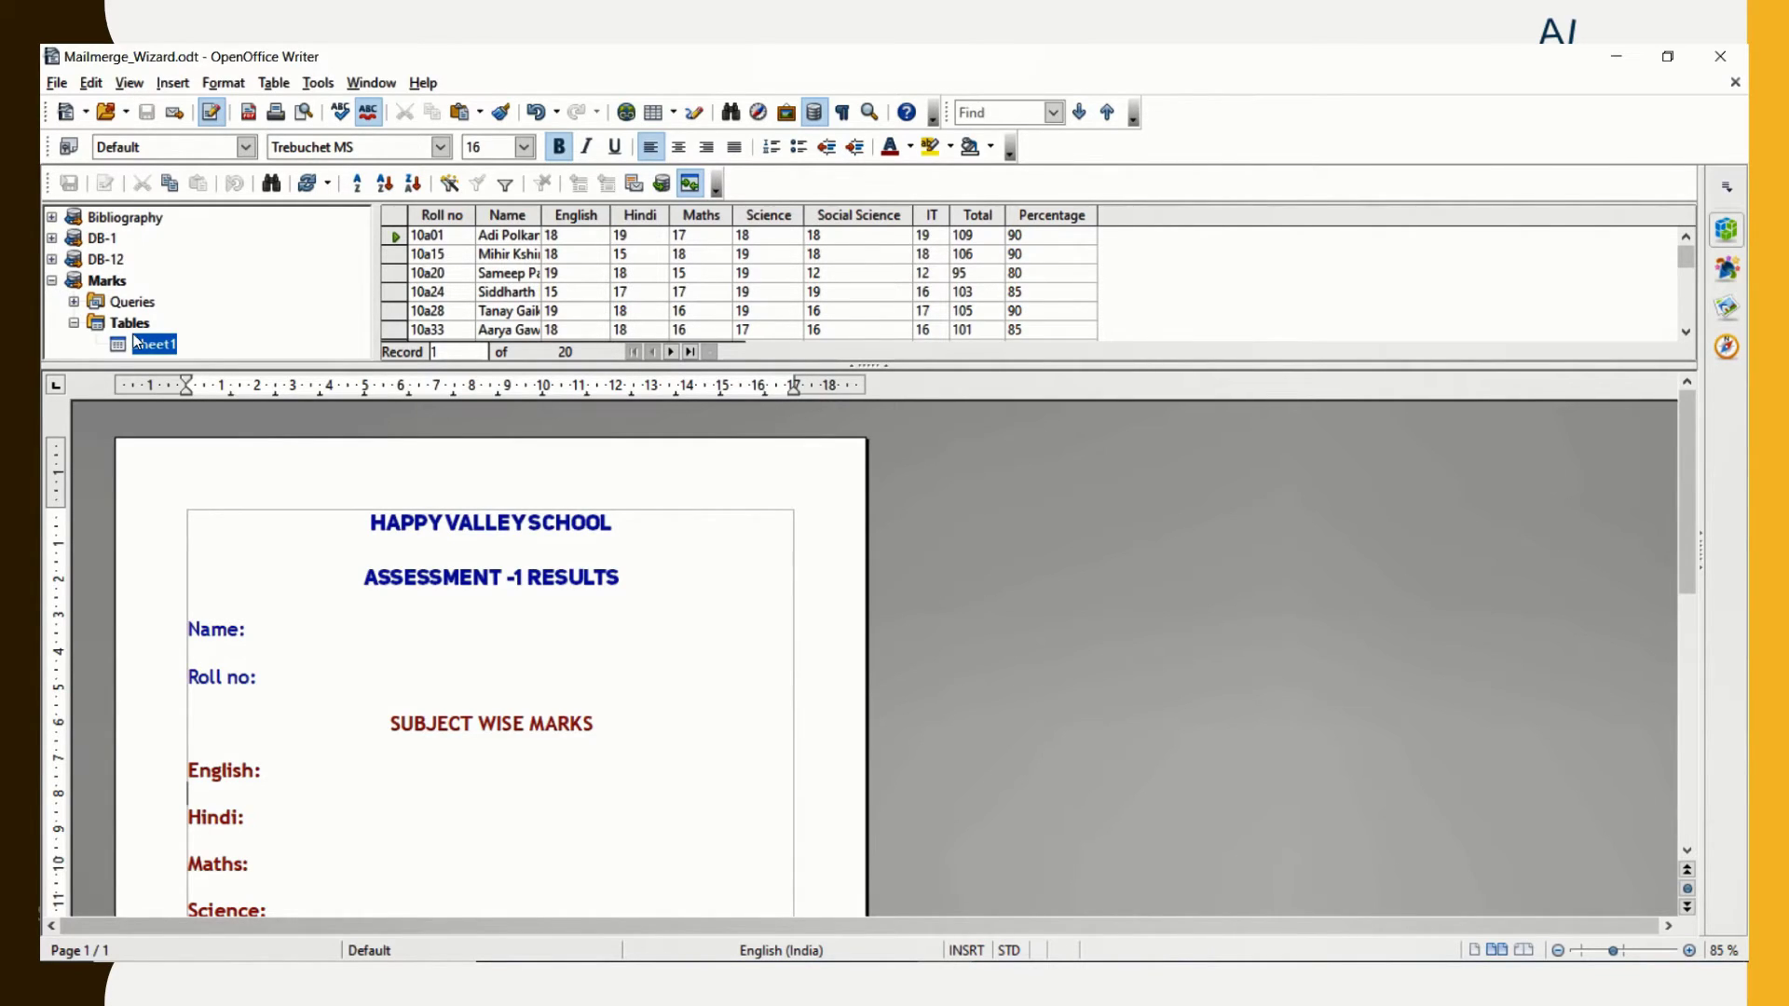
click(319, 84)
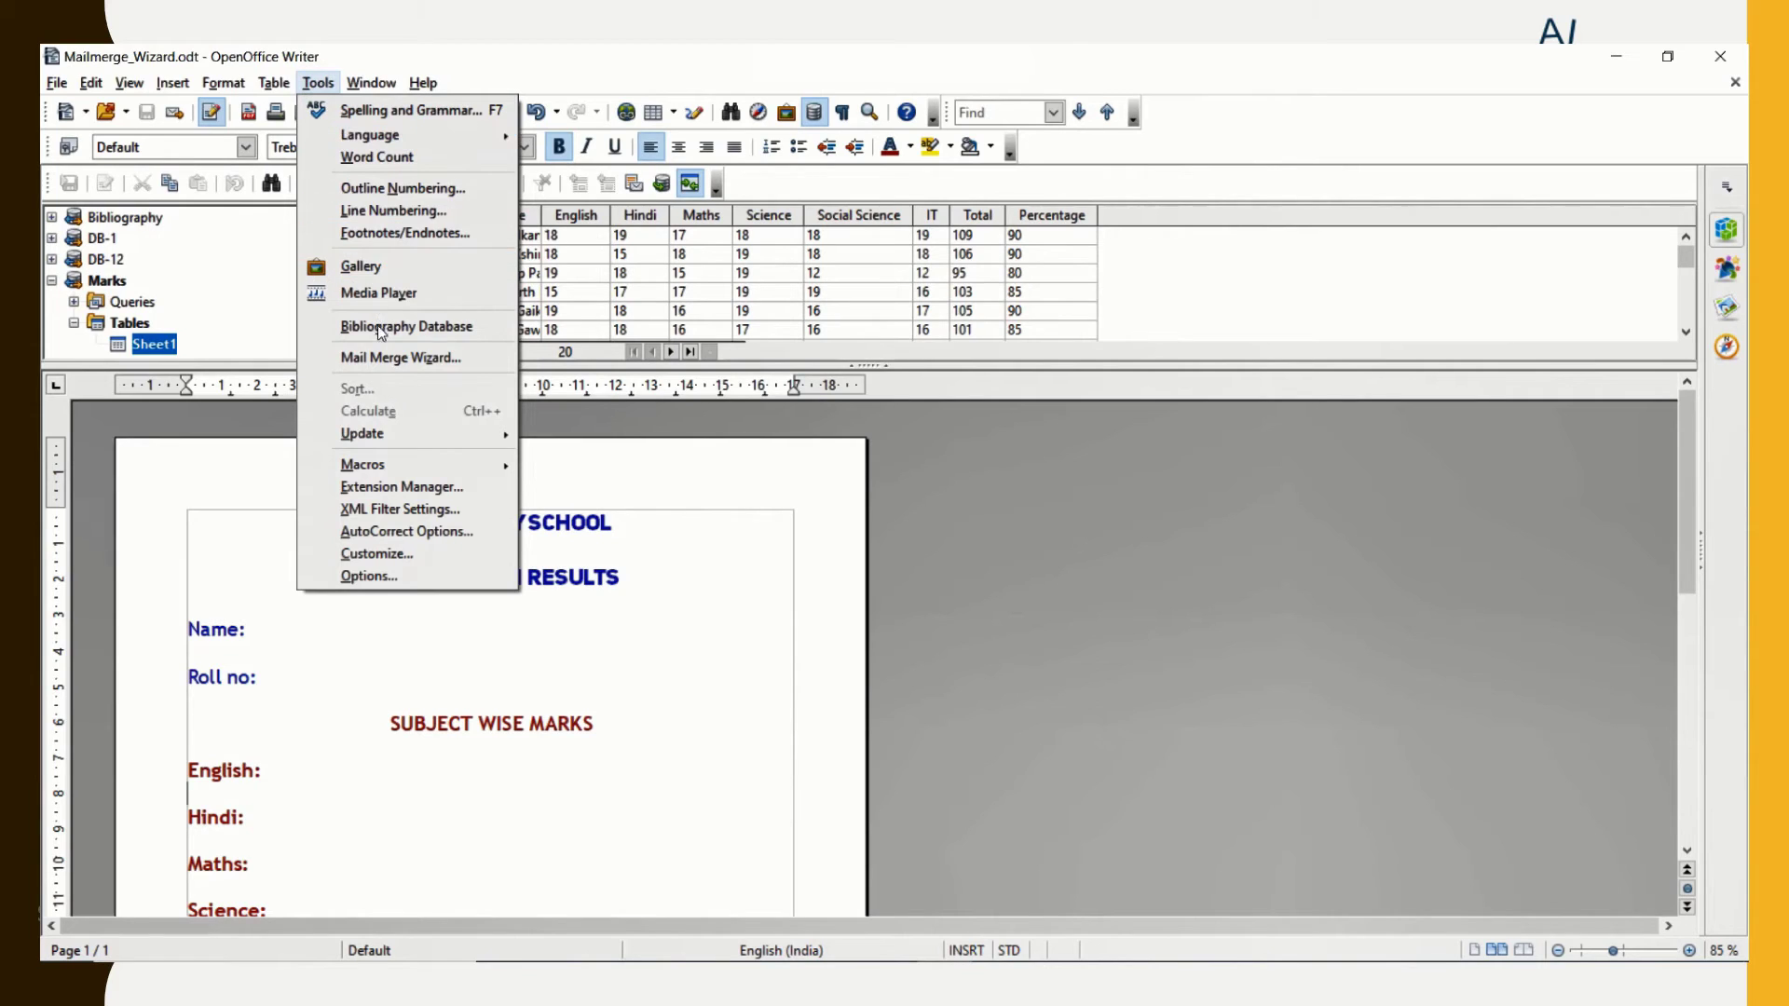
click(386, 357)
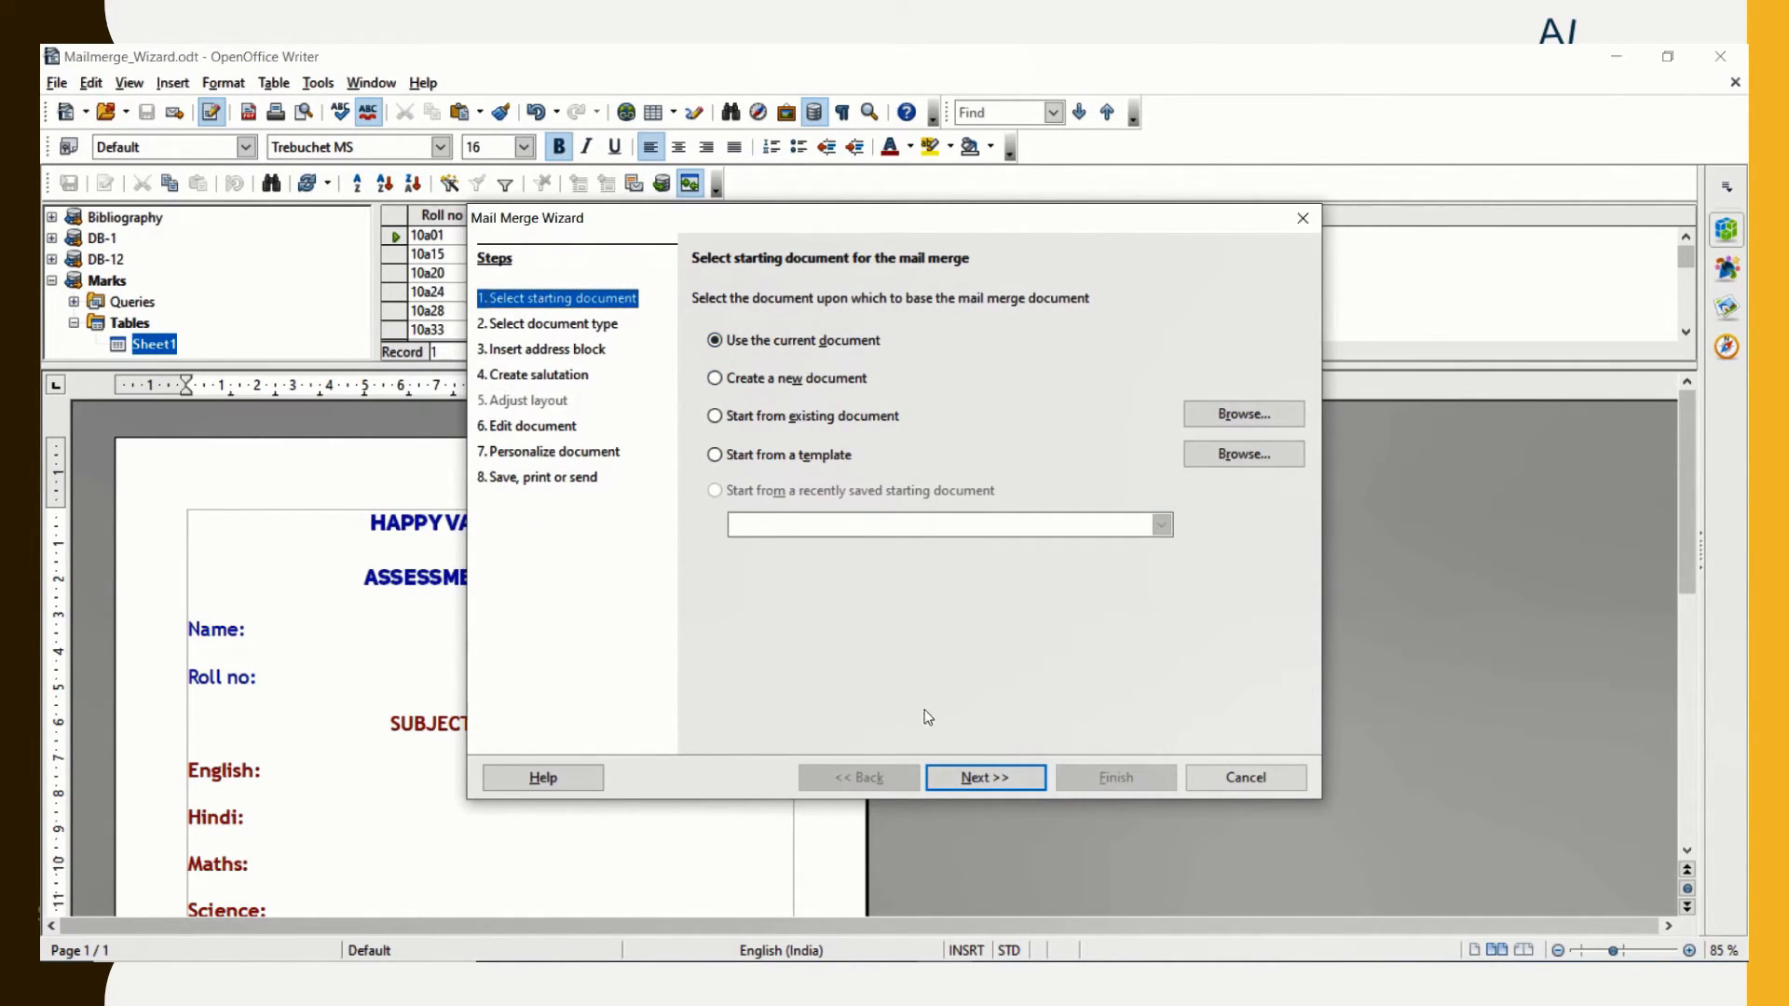
Use the current document as a Letter with the Marks Sheet1 address list, then return to Edit Document
click(979, 779)
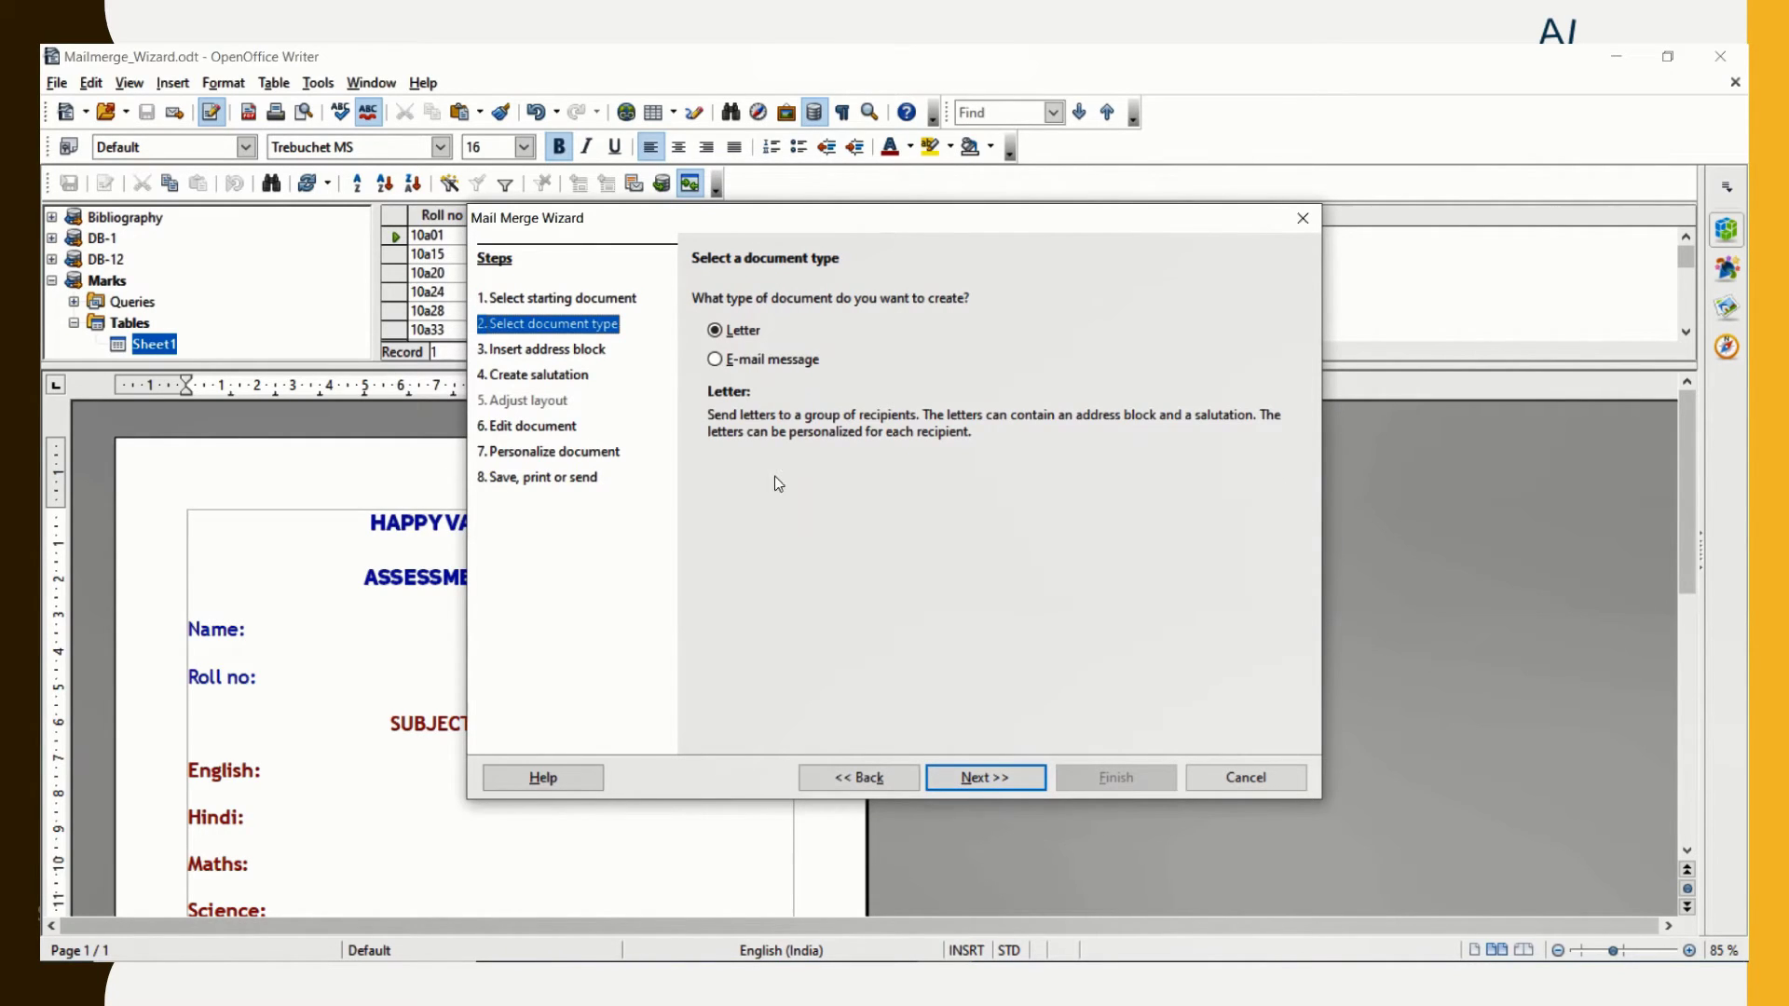
click(974, 777)
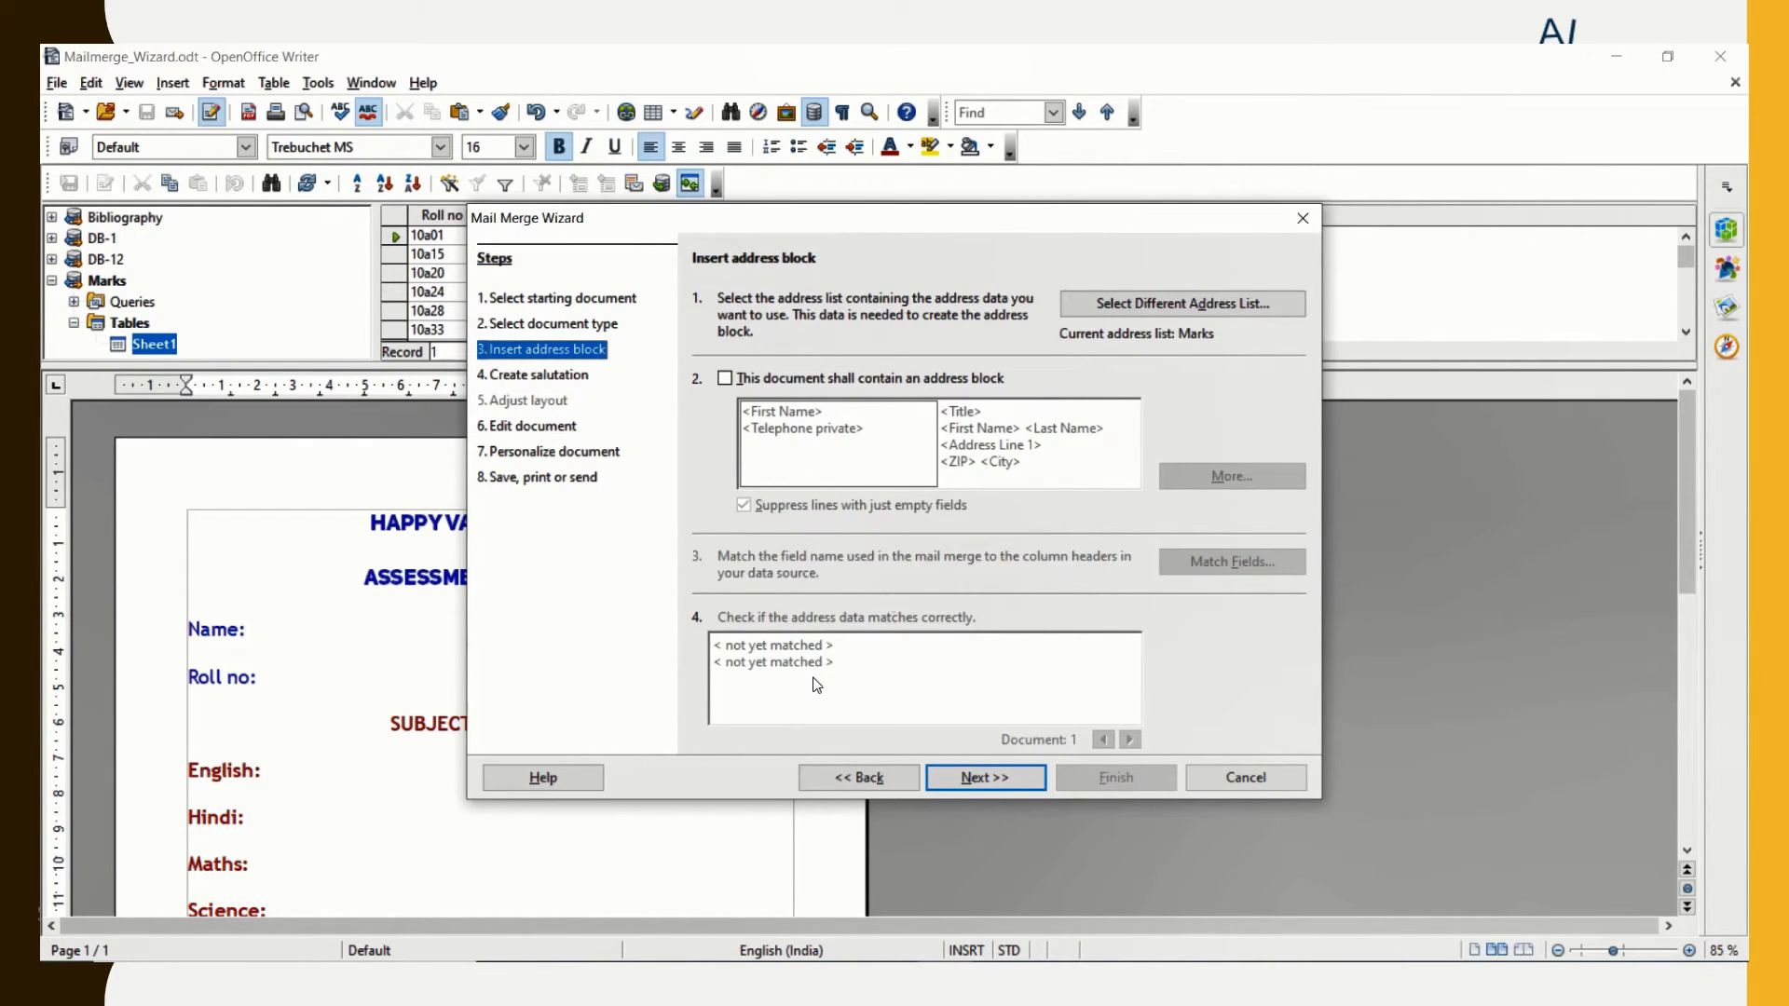
click(1152, 310)
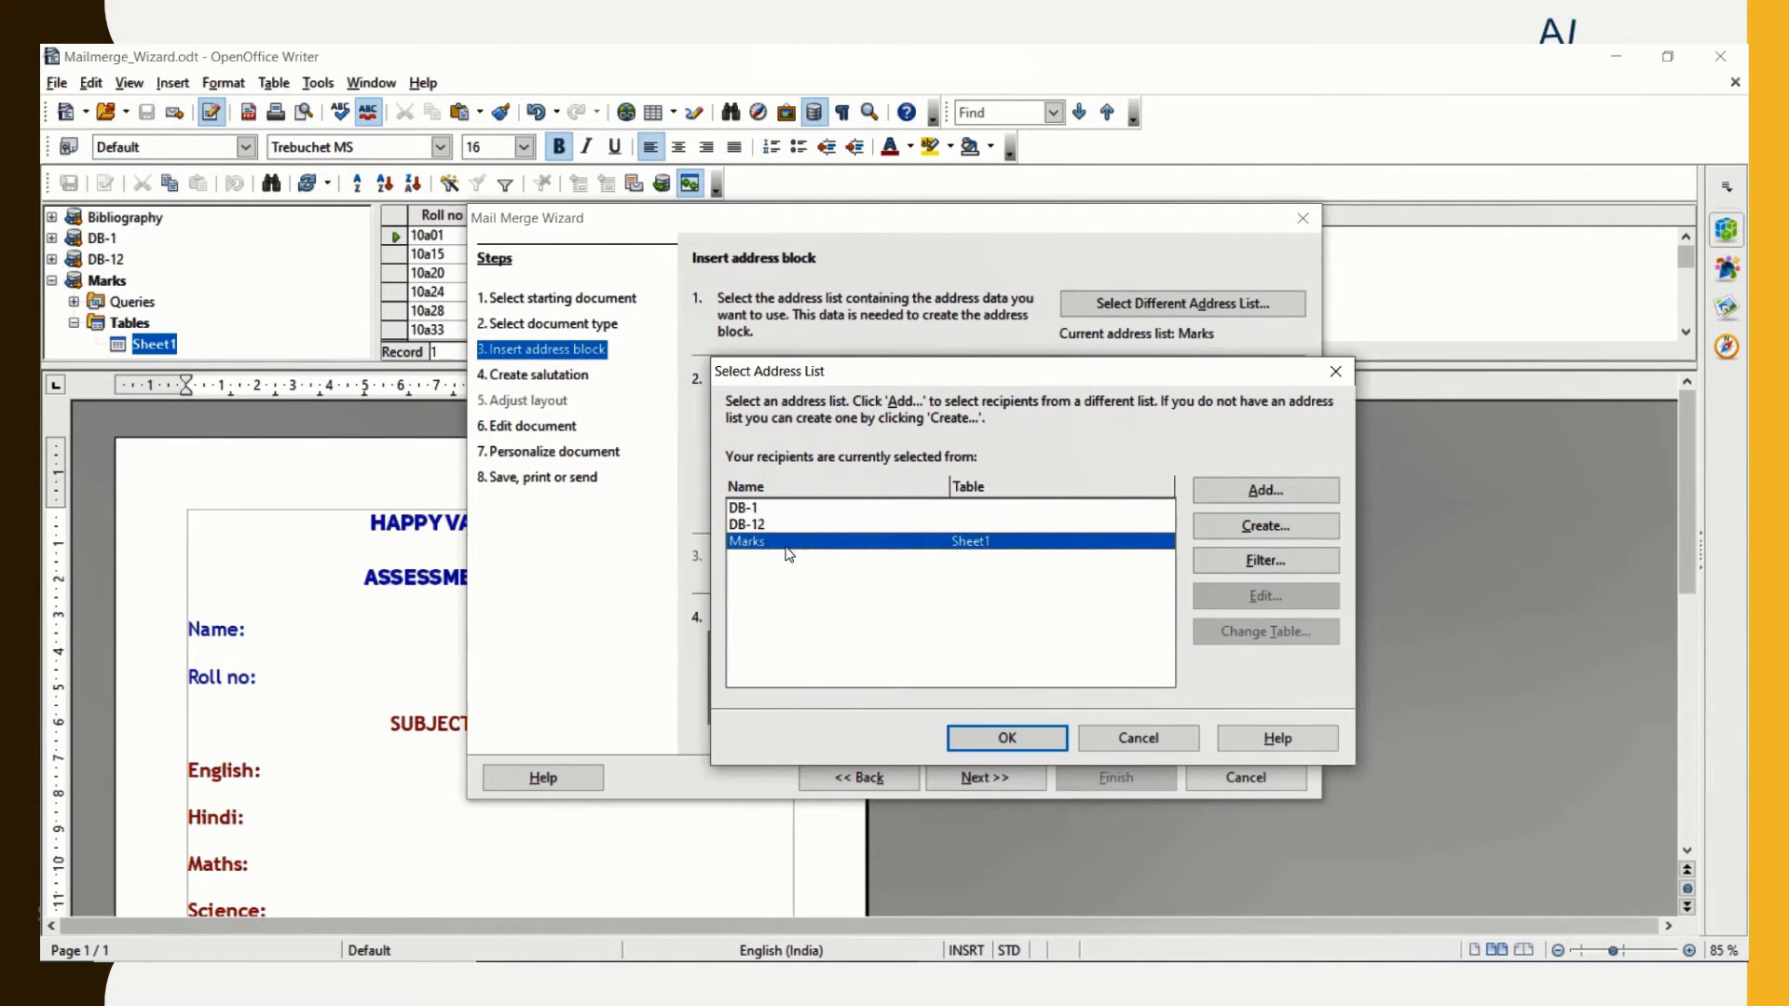
click(1010, 741)
click(1002, 773)
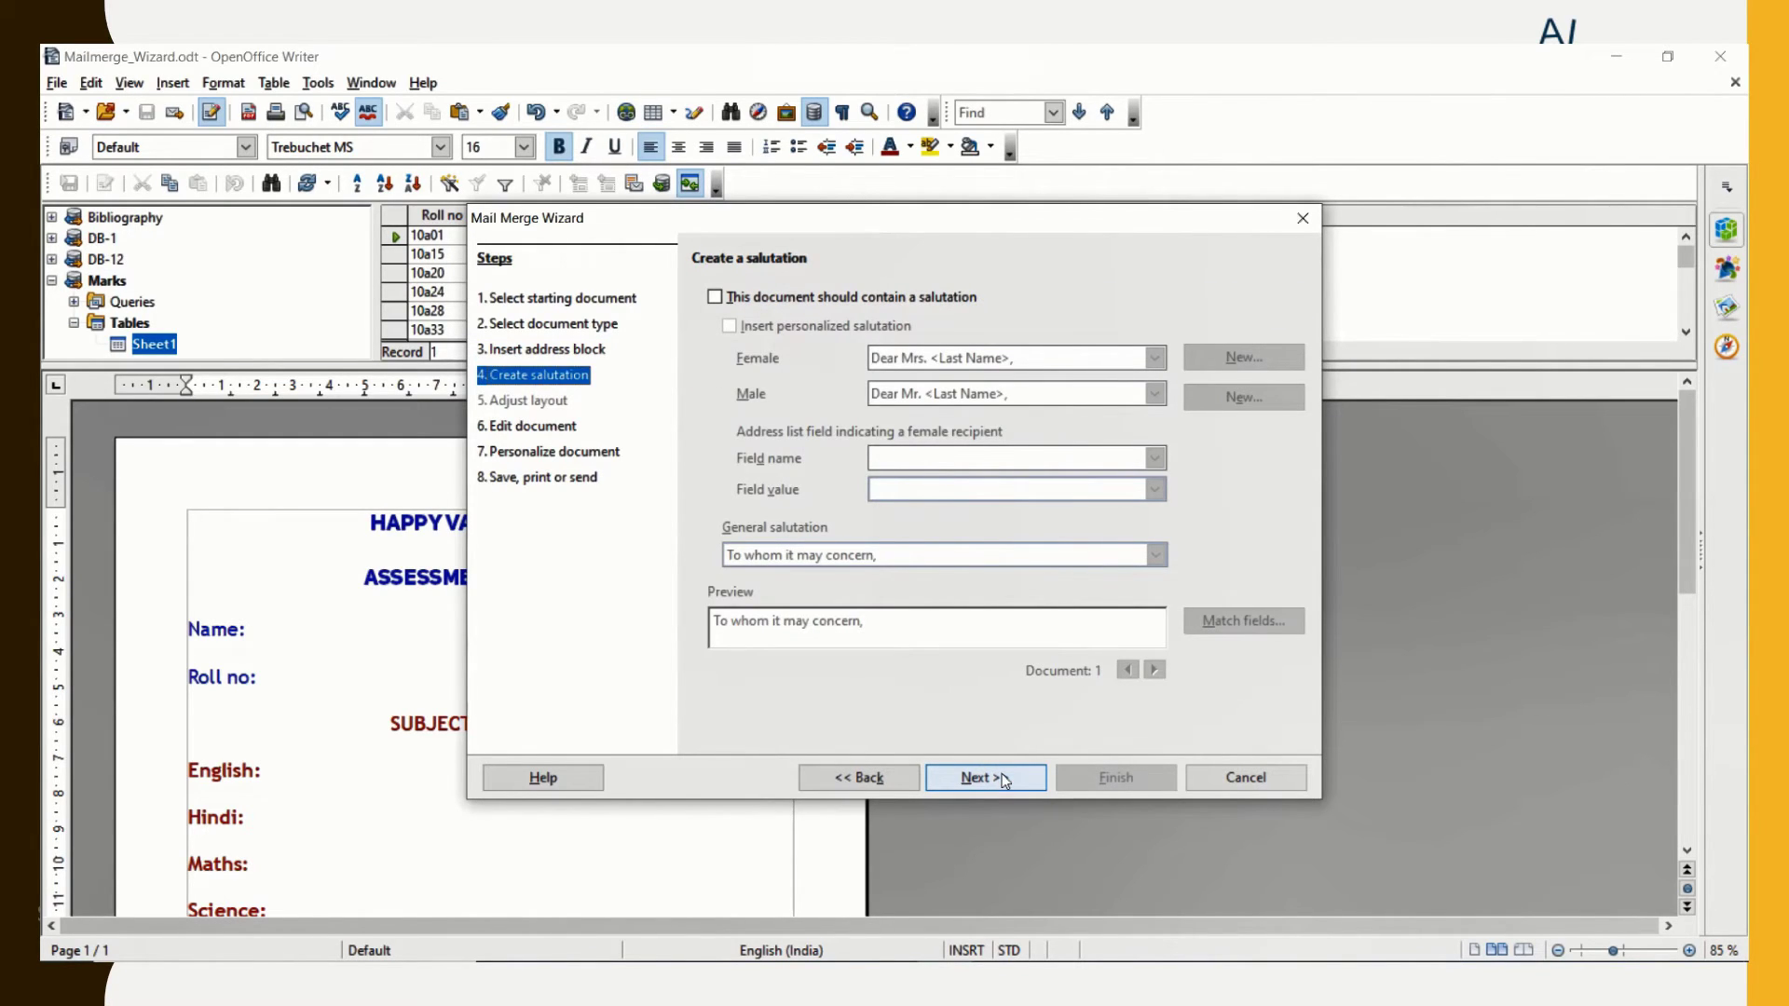
click(1002, 777)
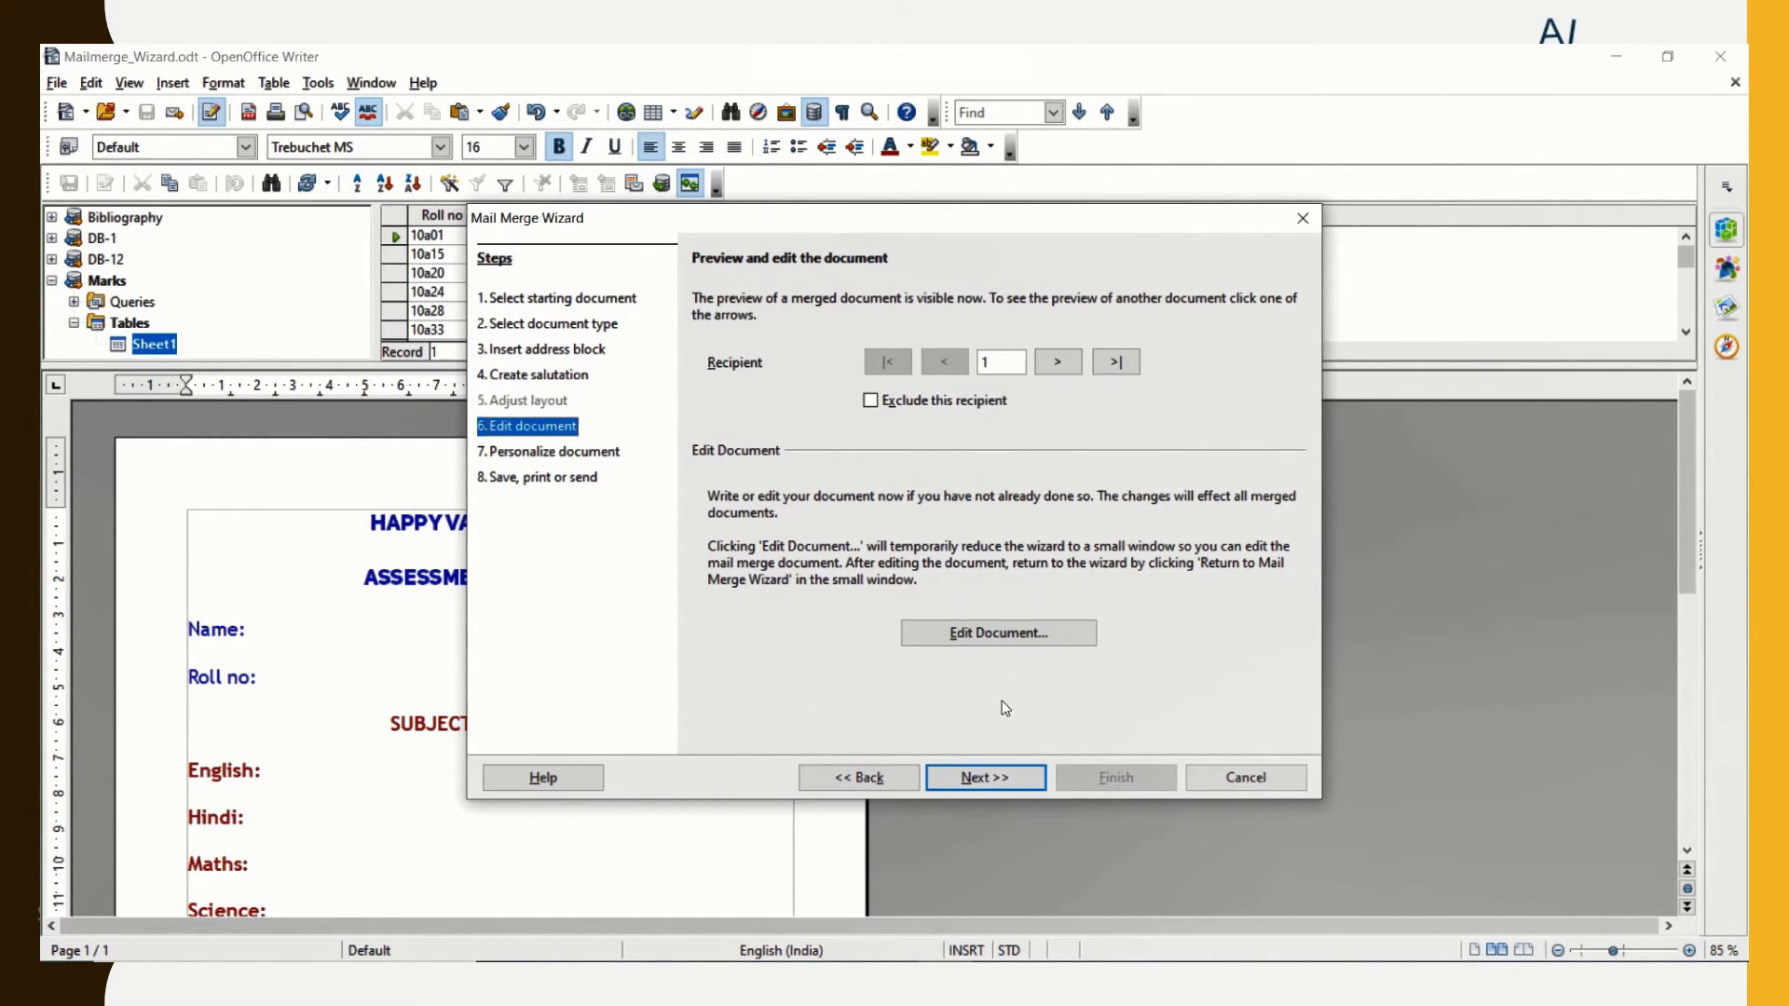
click(1010, 641)
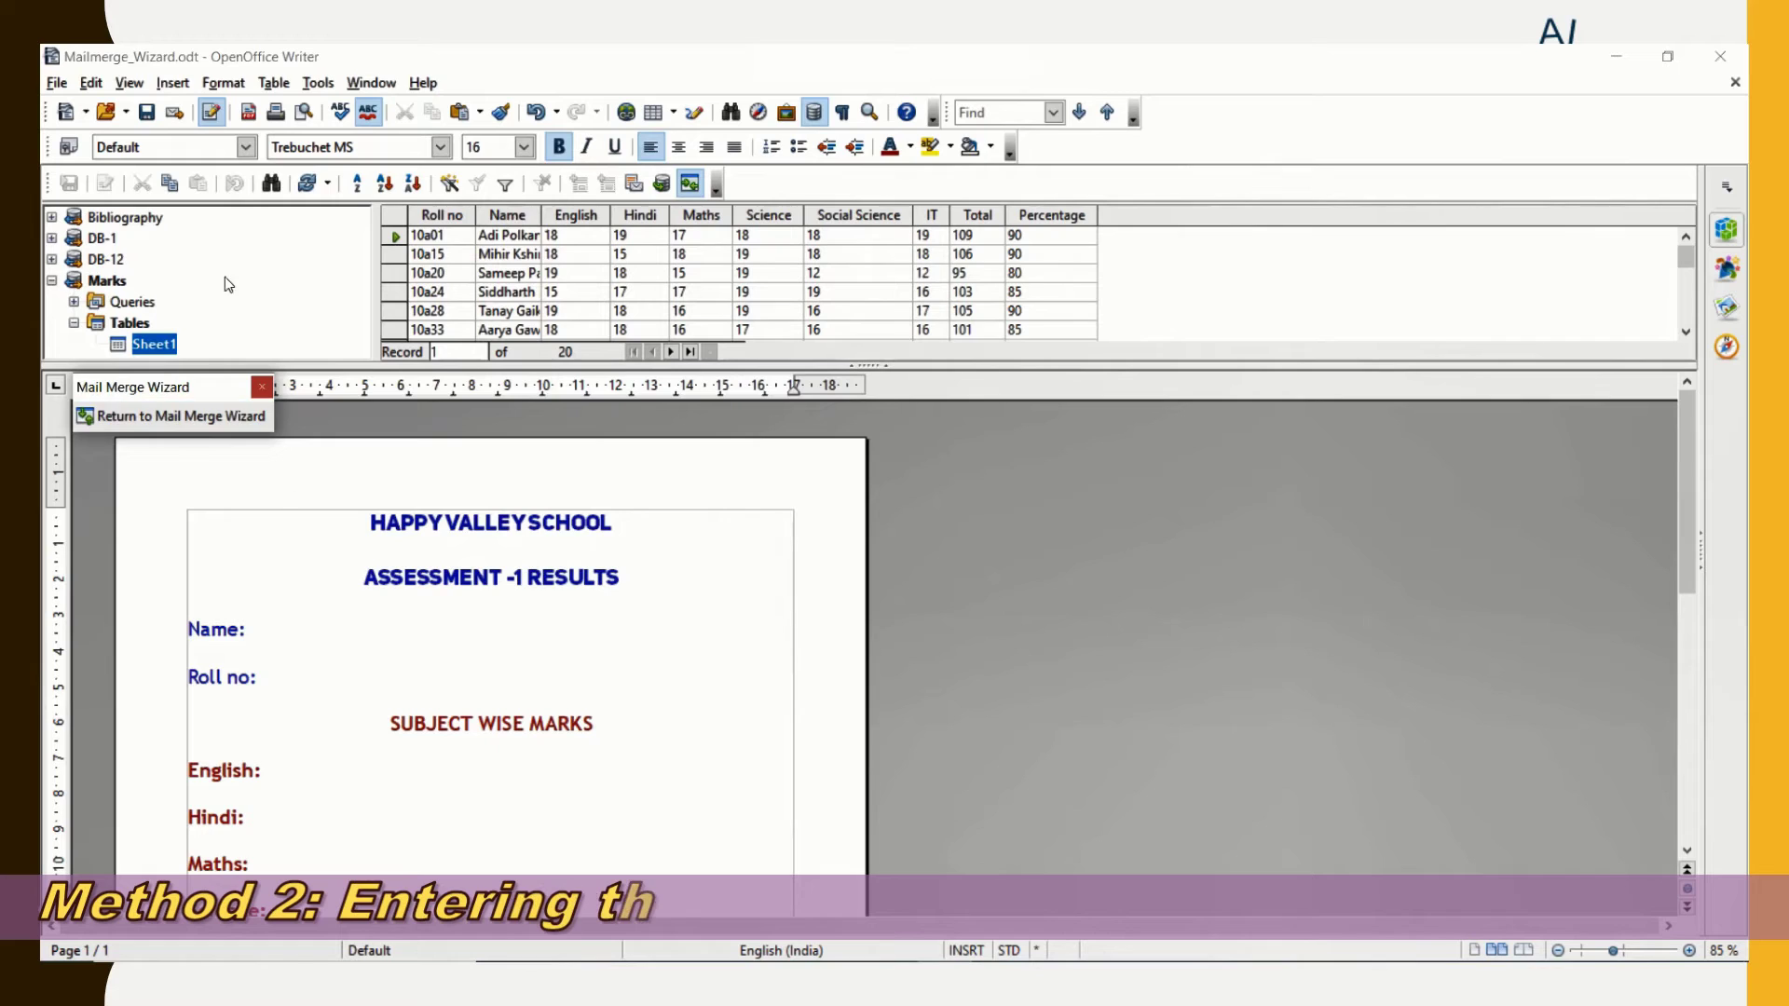
Insert the Sheet1 Name database field after the Name: label
click(261, 632)
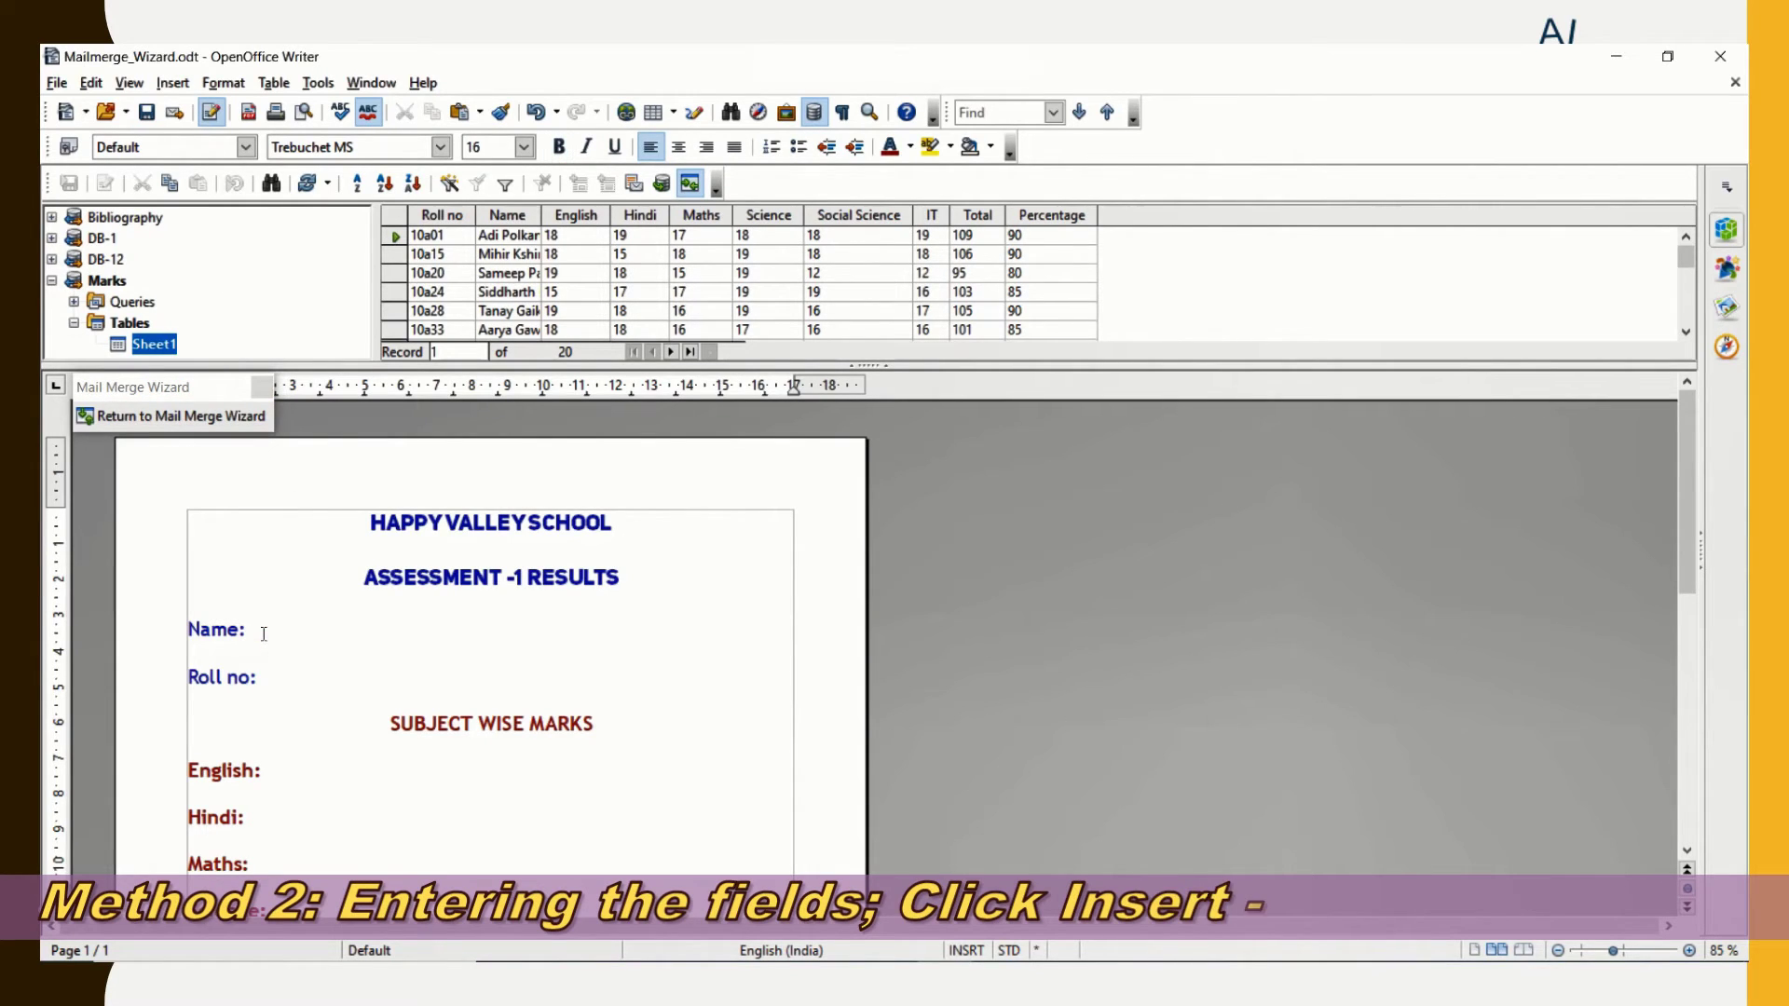
click(172, 83)
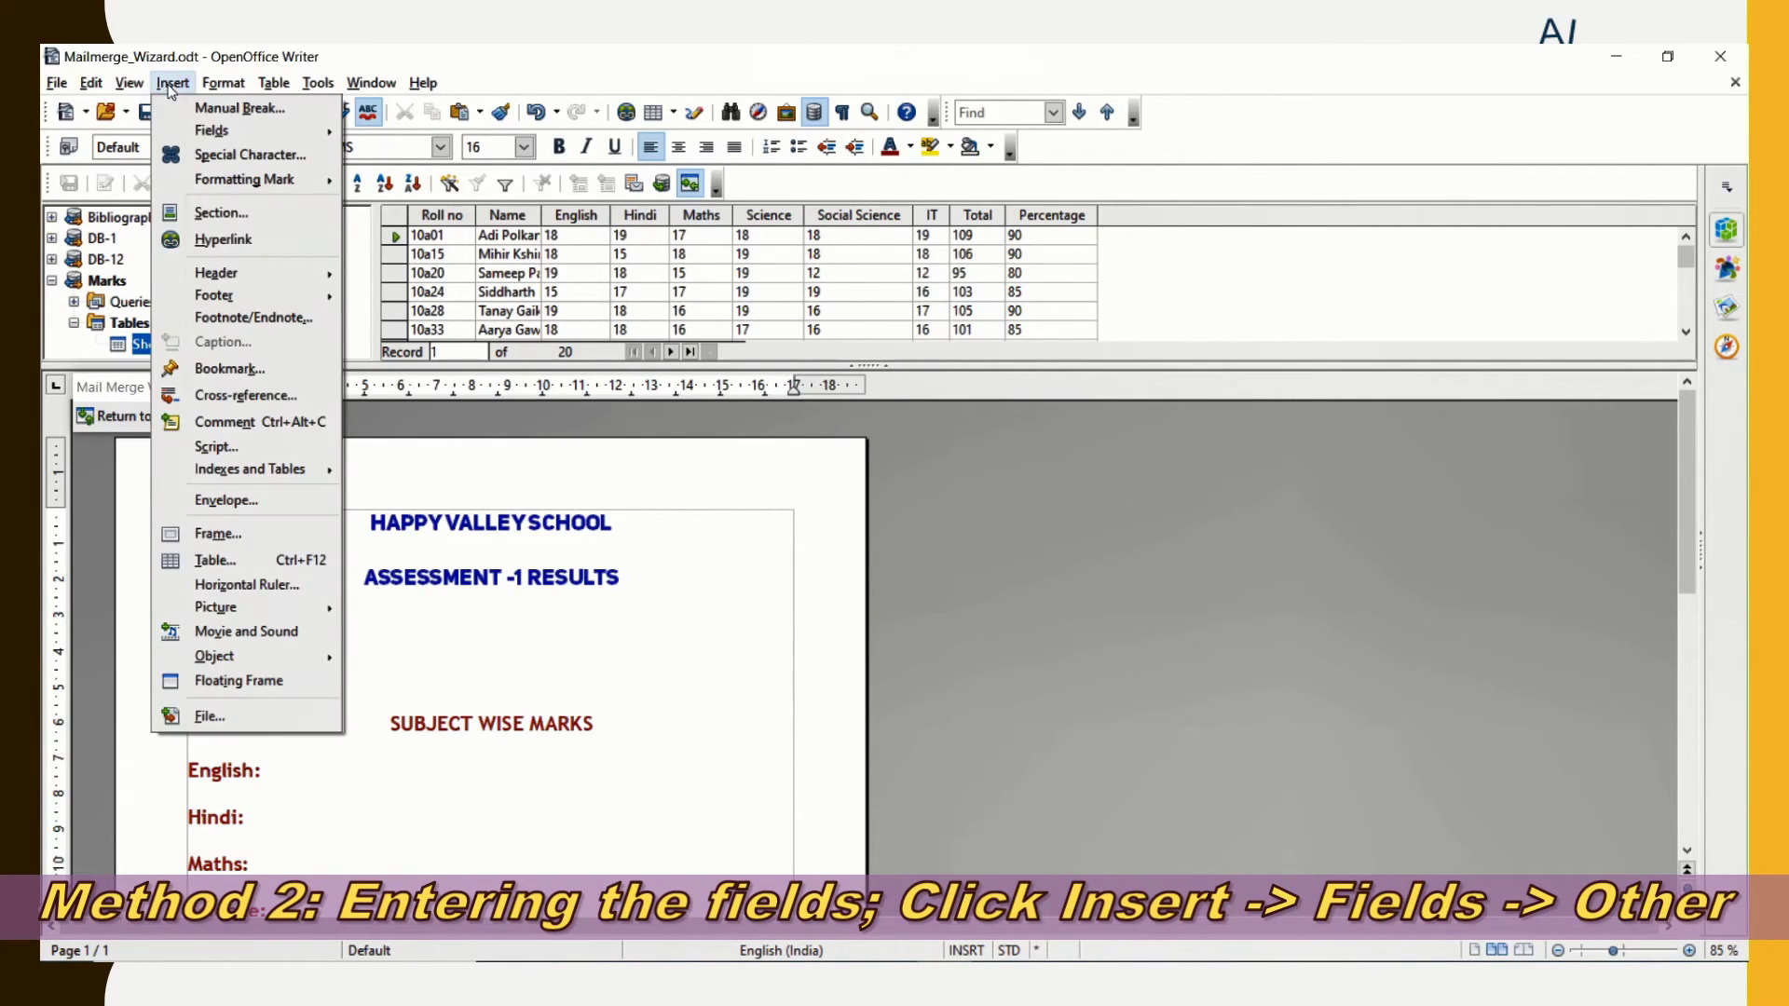
mouse_move(214, 131)
click(424, 326)
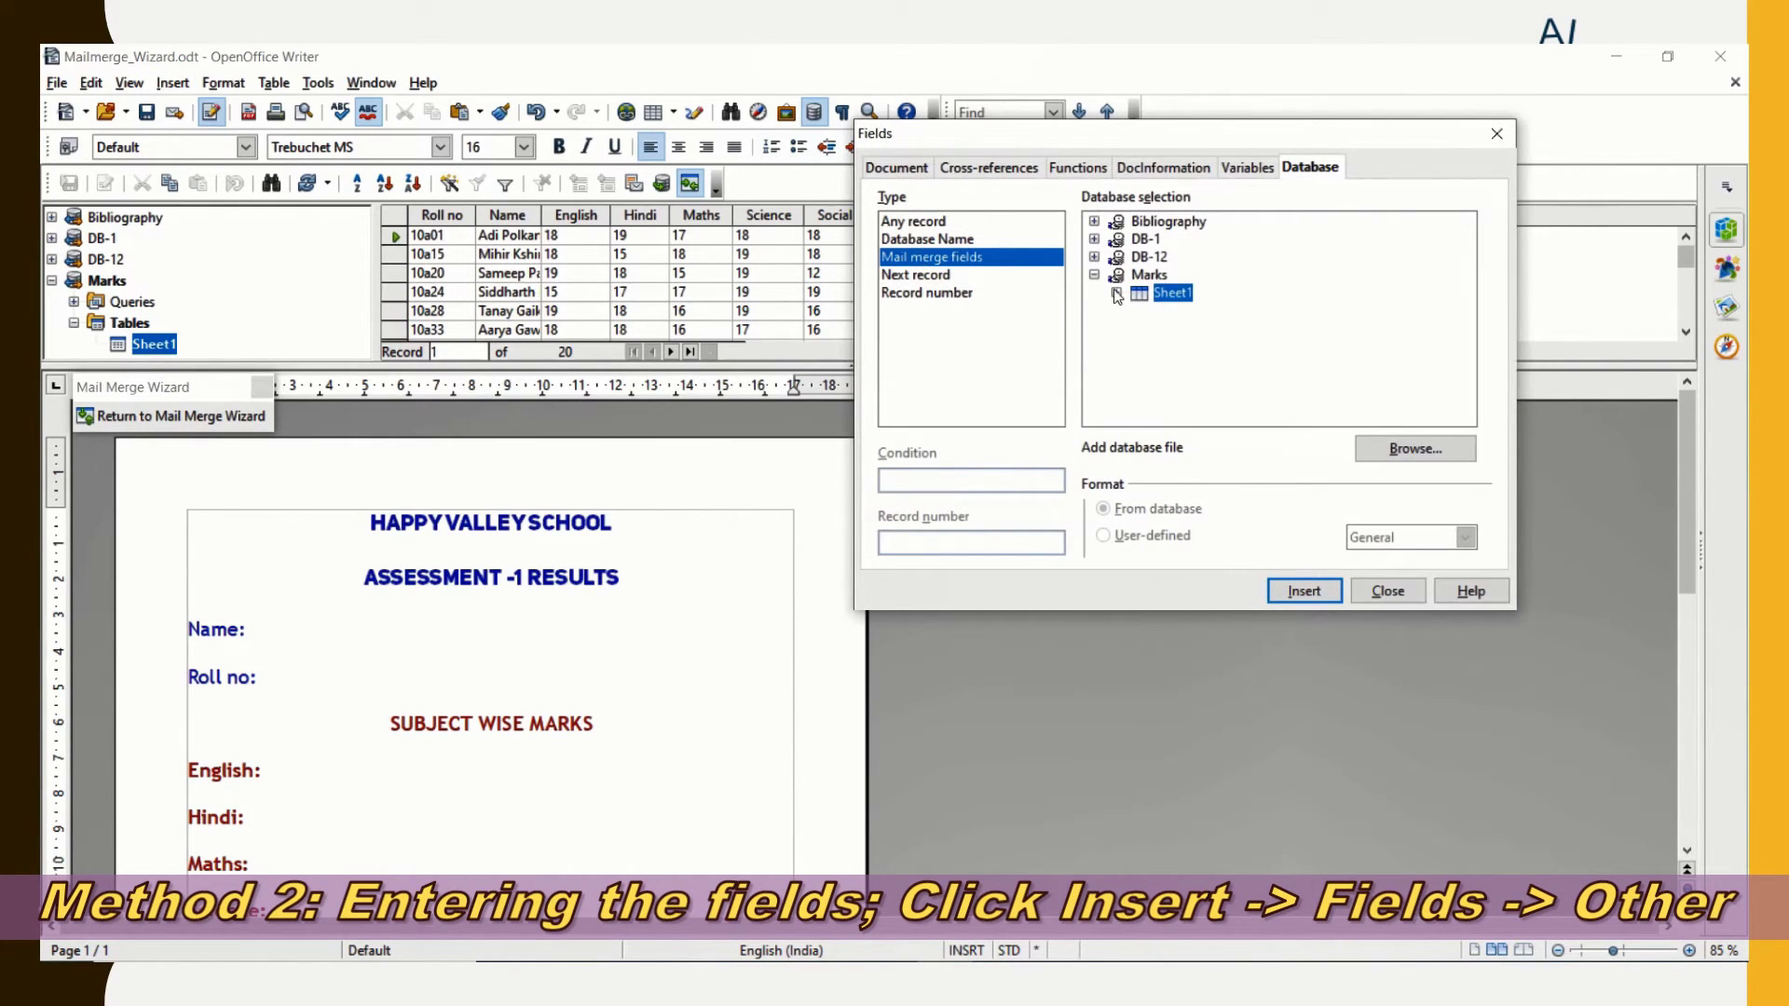
click(1116, 293)
click(1180, 328)
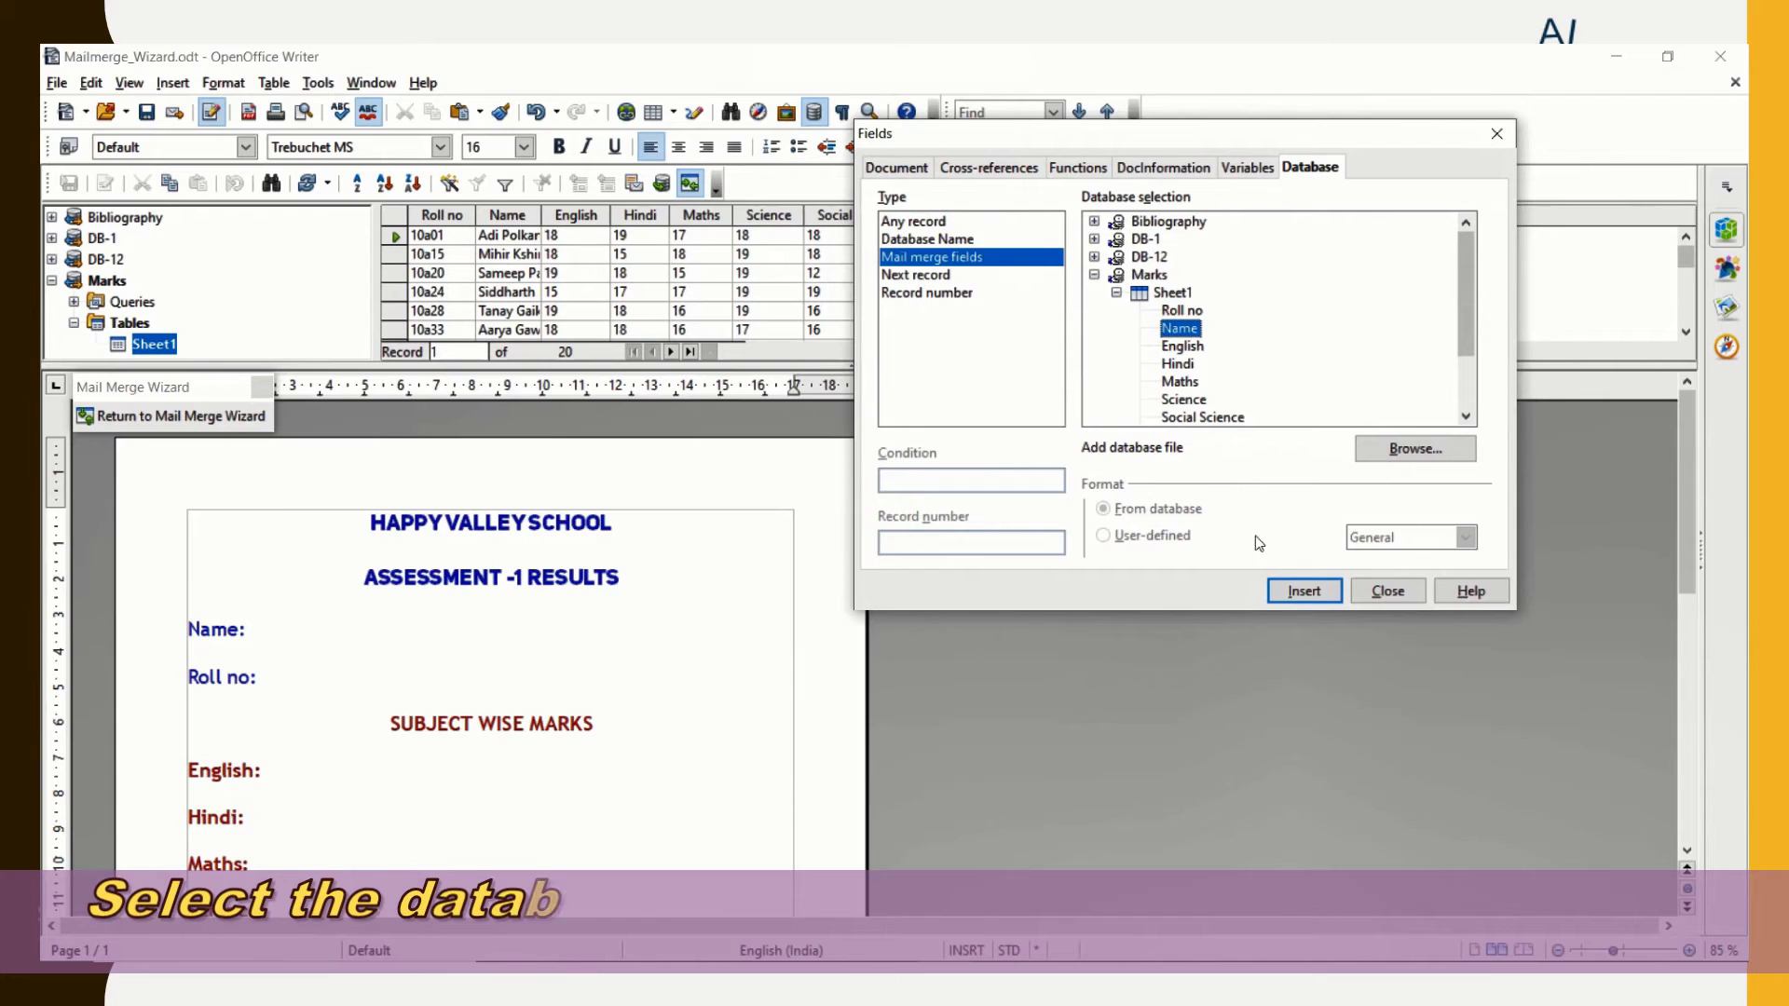
click(1303, 591)
Insert the Roll no, English and Hindi fields after their matching labels
click(297, 677)
click(1179, 311)
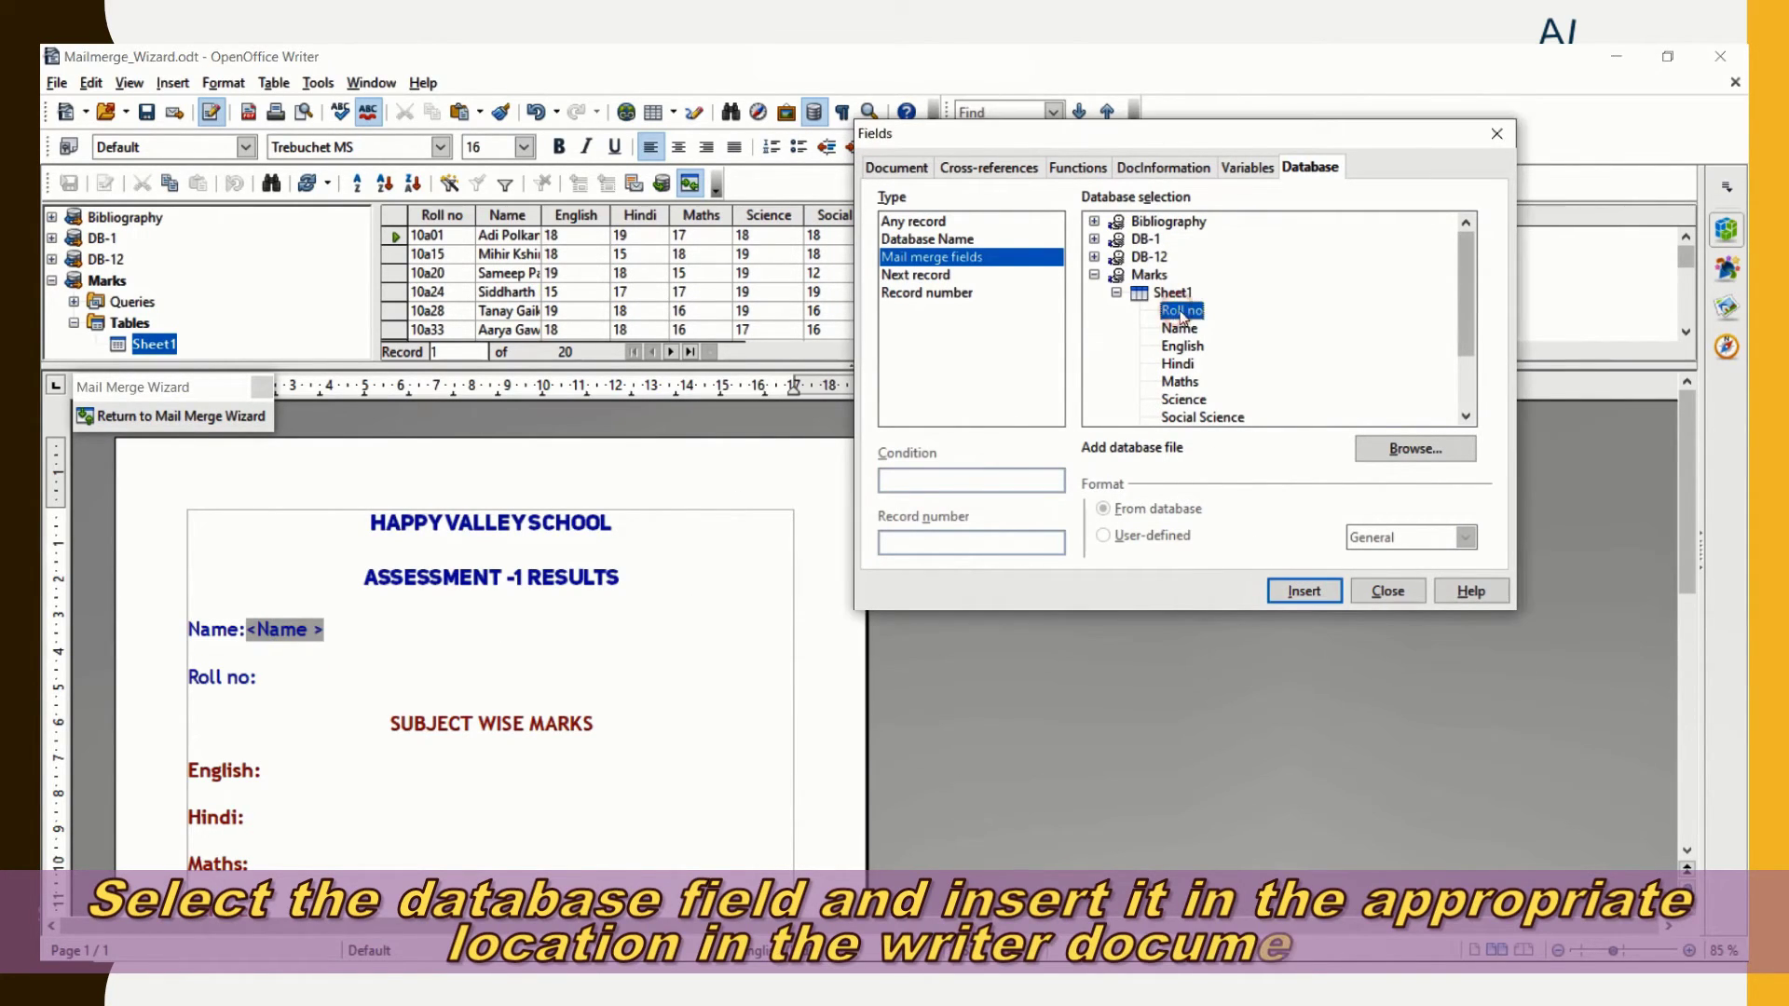
click(1303, 591)
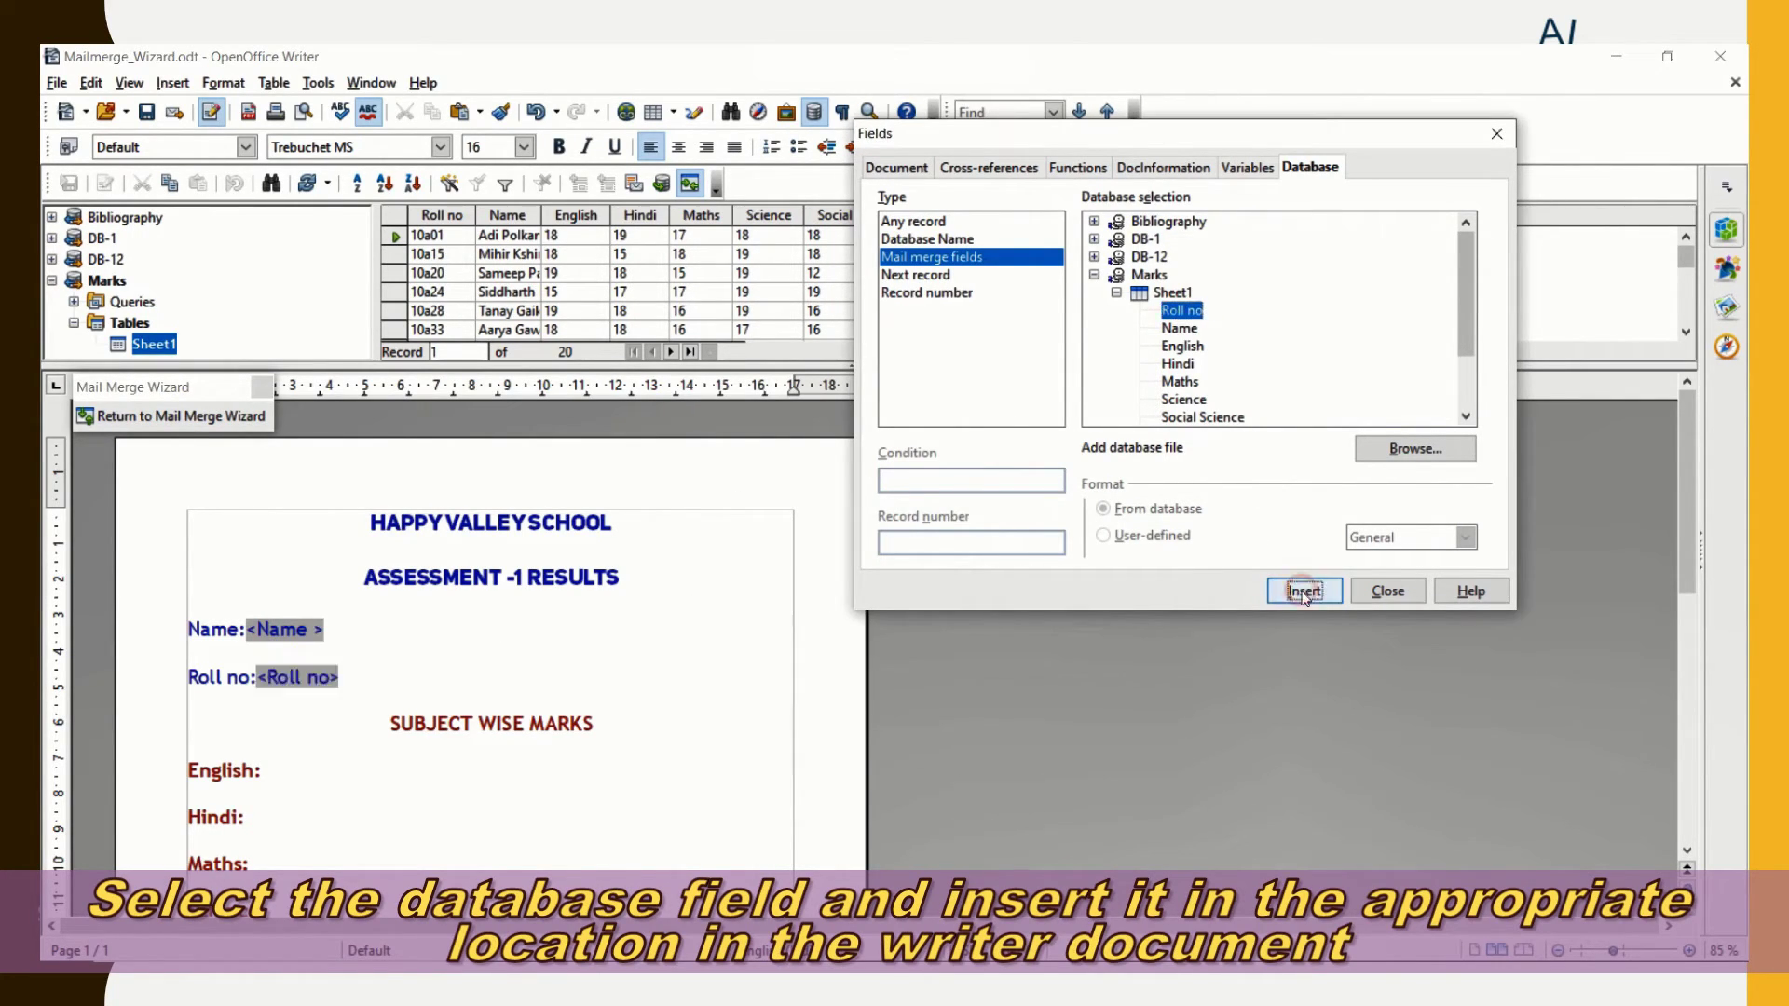
click(273, 774)
click(1181, 345)
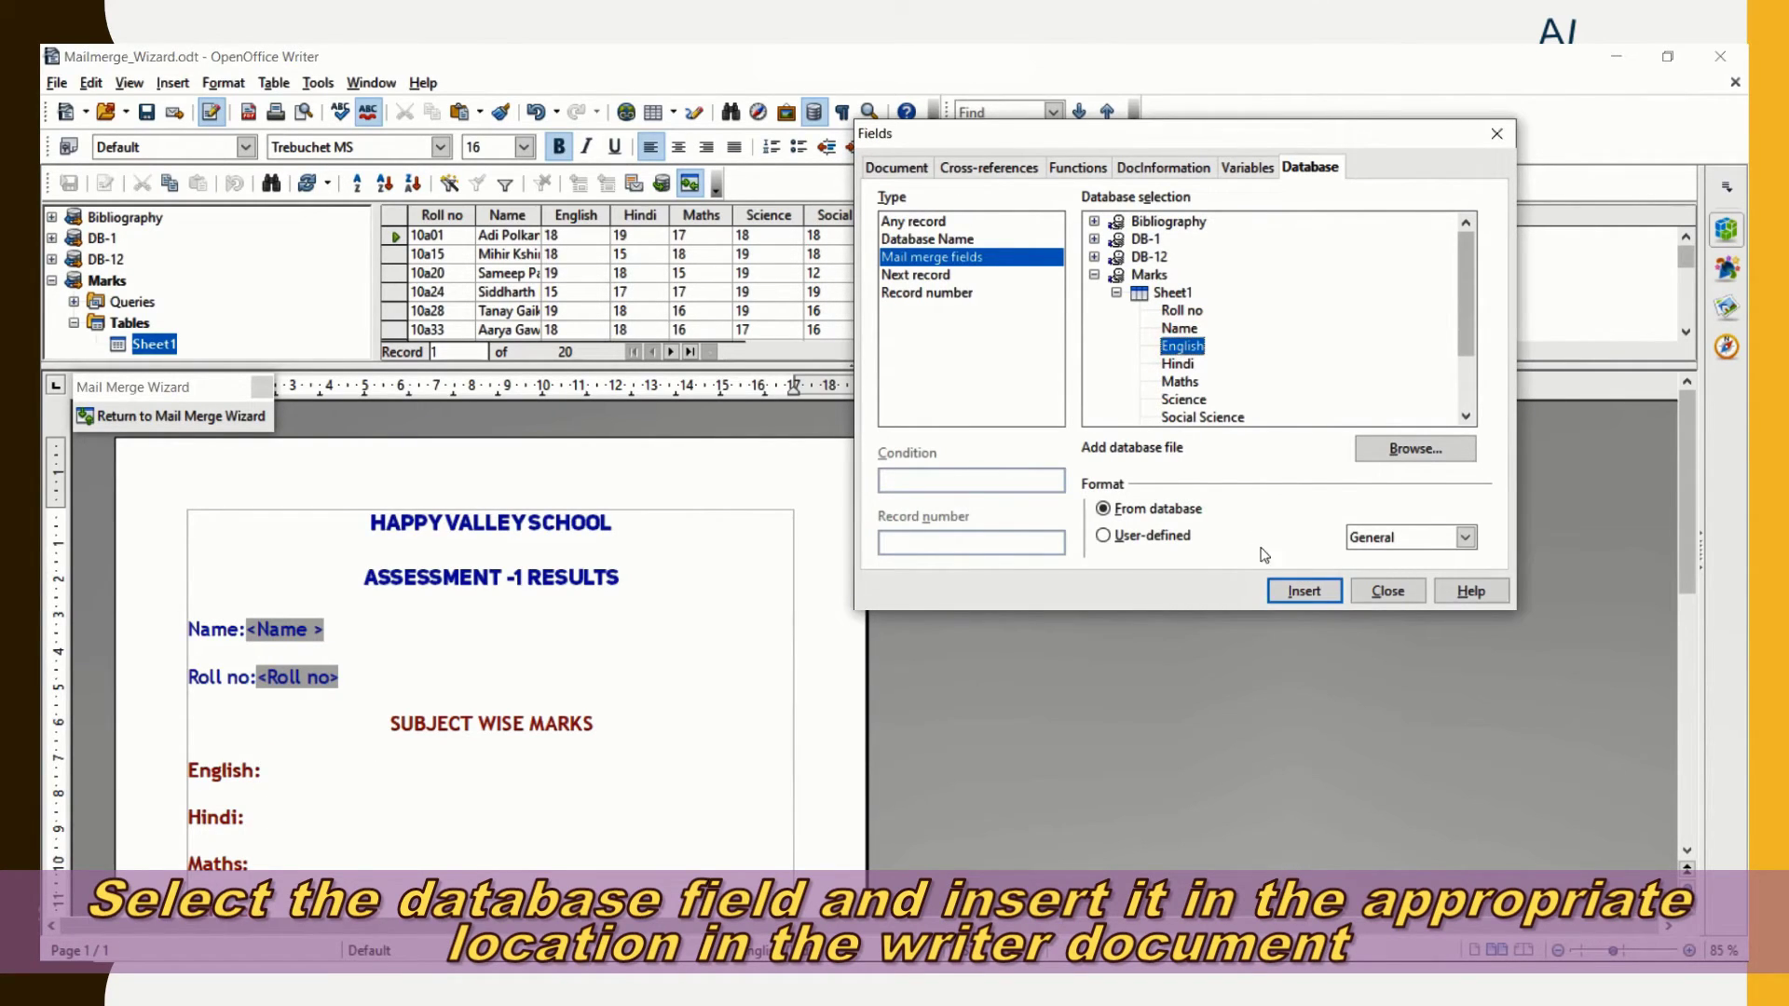
click(1295, 589)
click(344, 811)
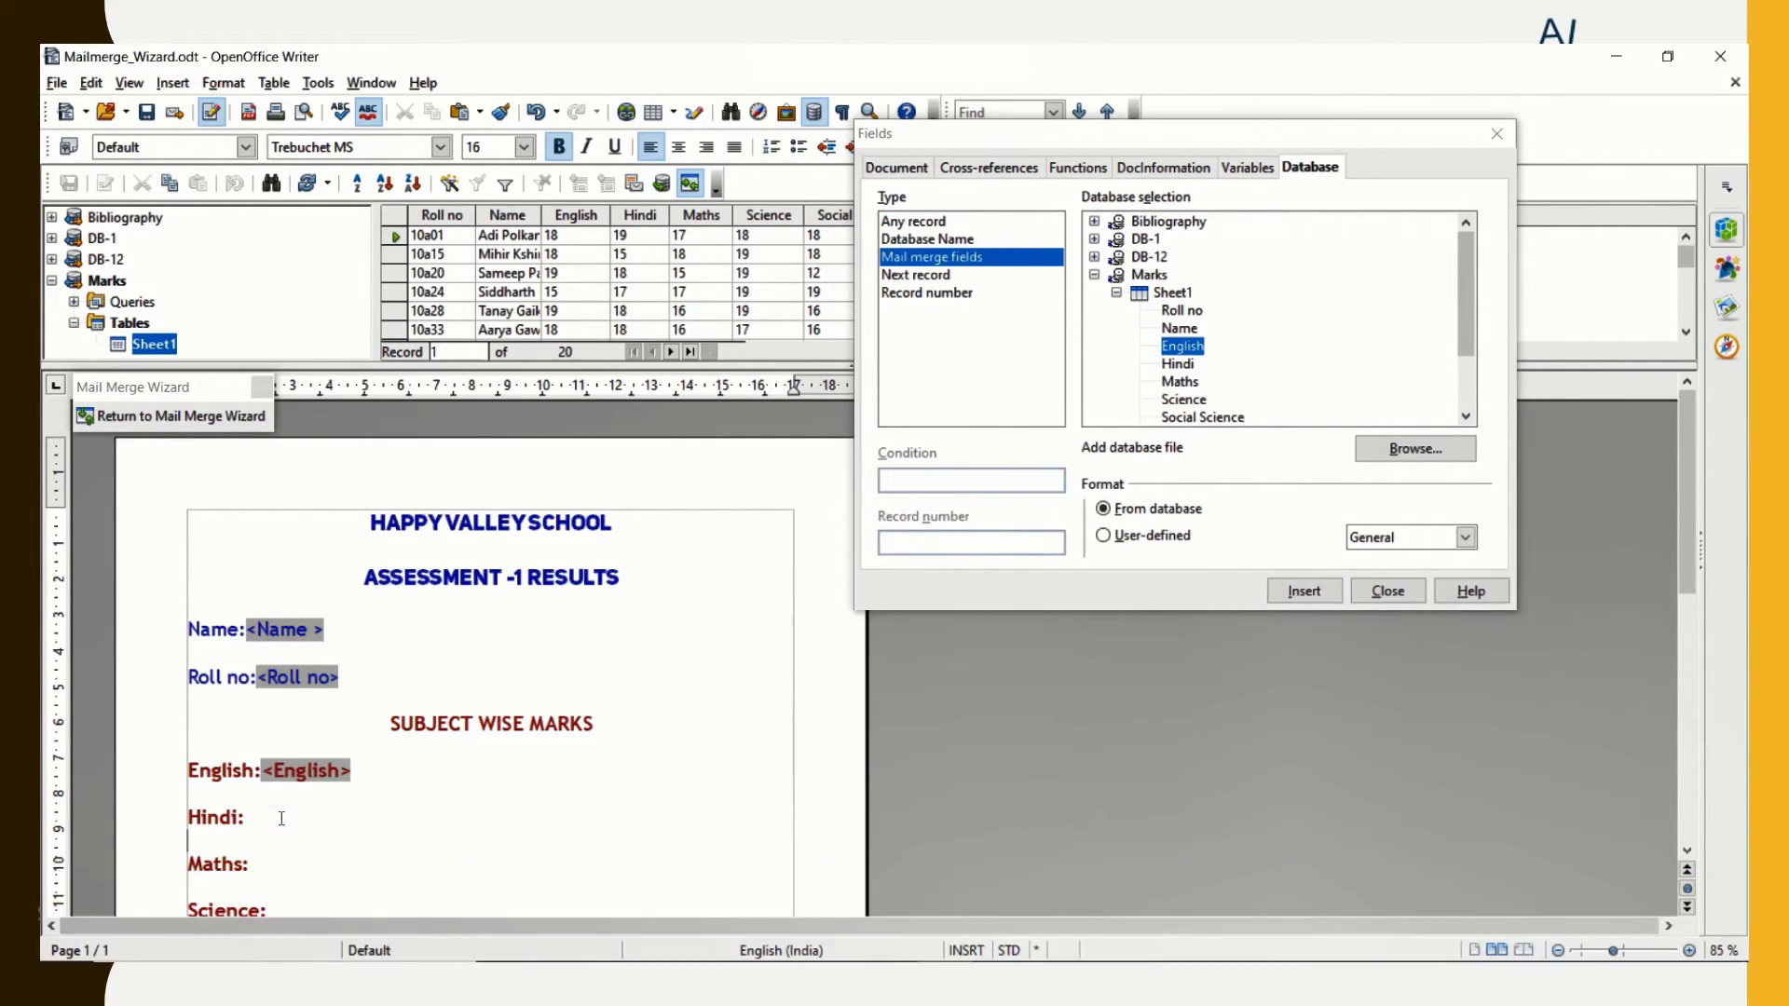
click(1191, 367)
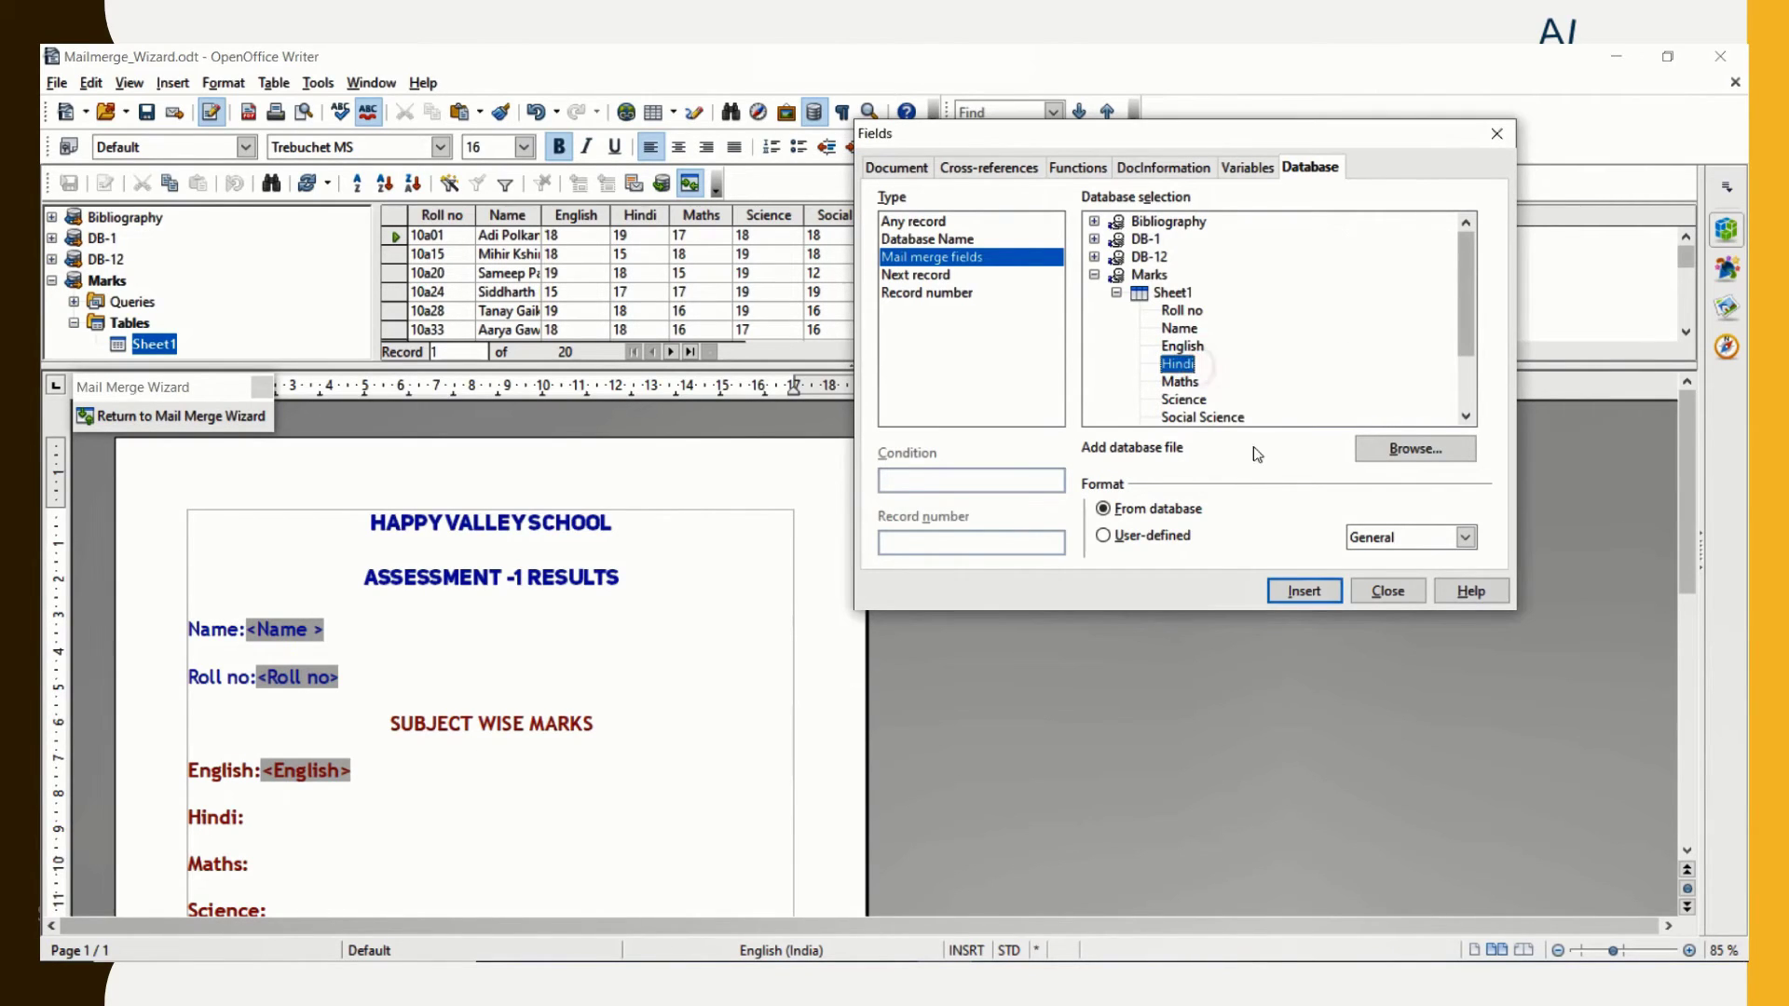
click(1304, 591)
Insert the Maths and Science fields after their labels
scroll(355, 711, down, 3)
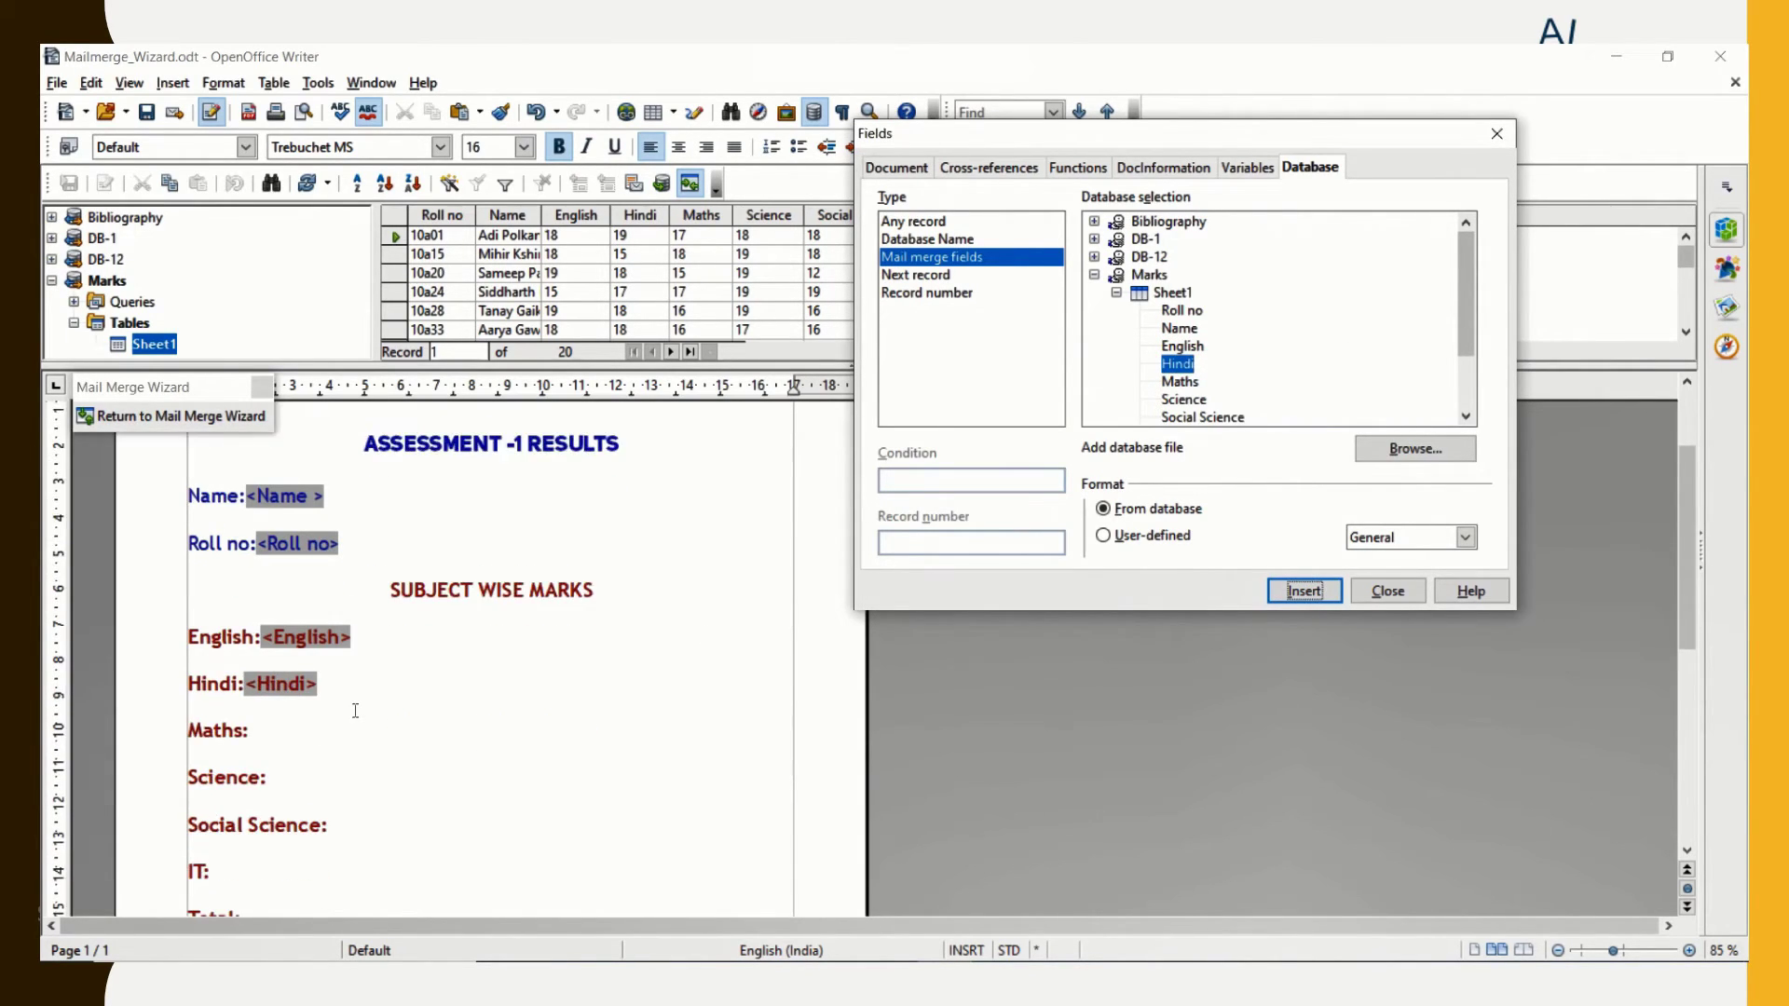
scroll(355, 711, down, 1)
click(279, 679)
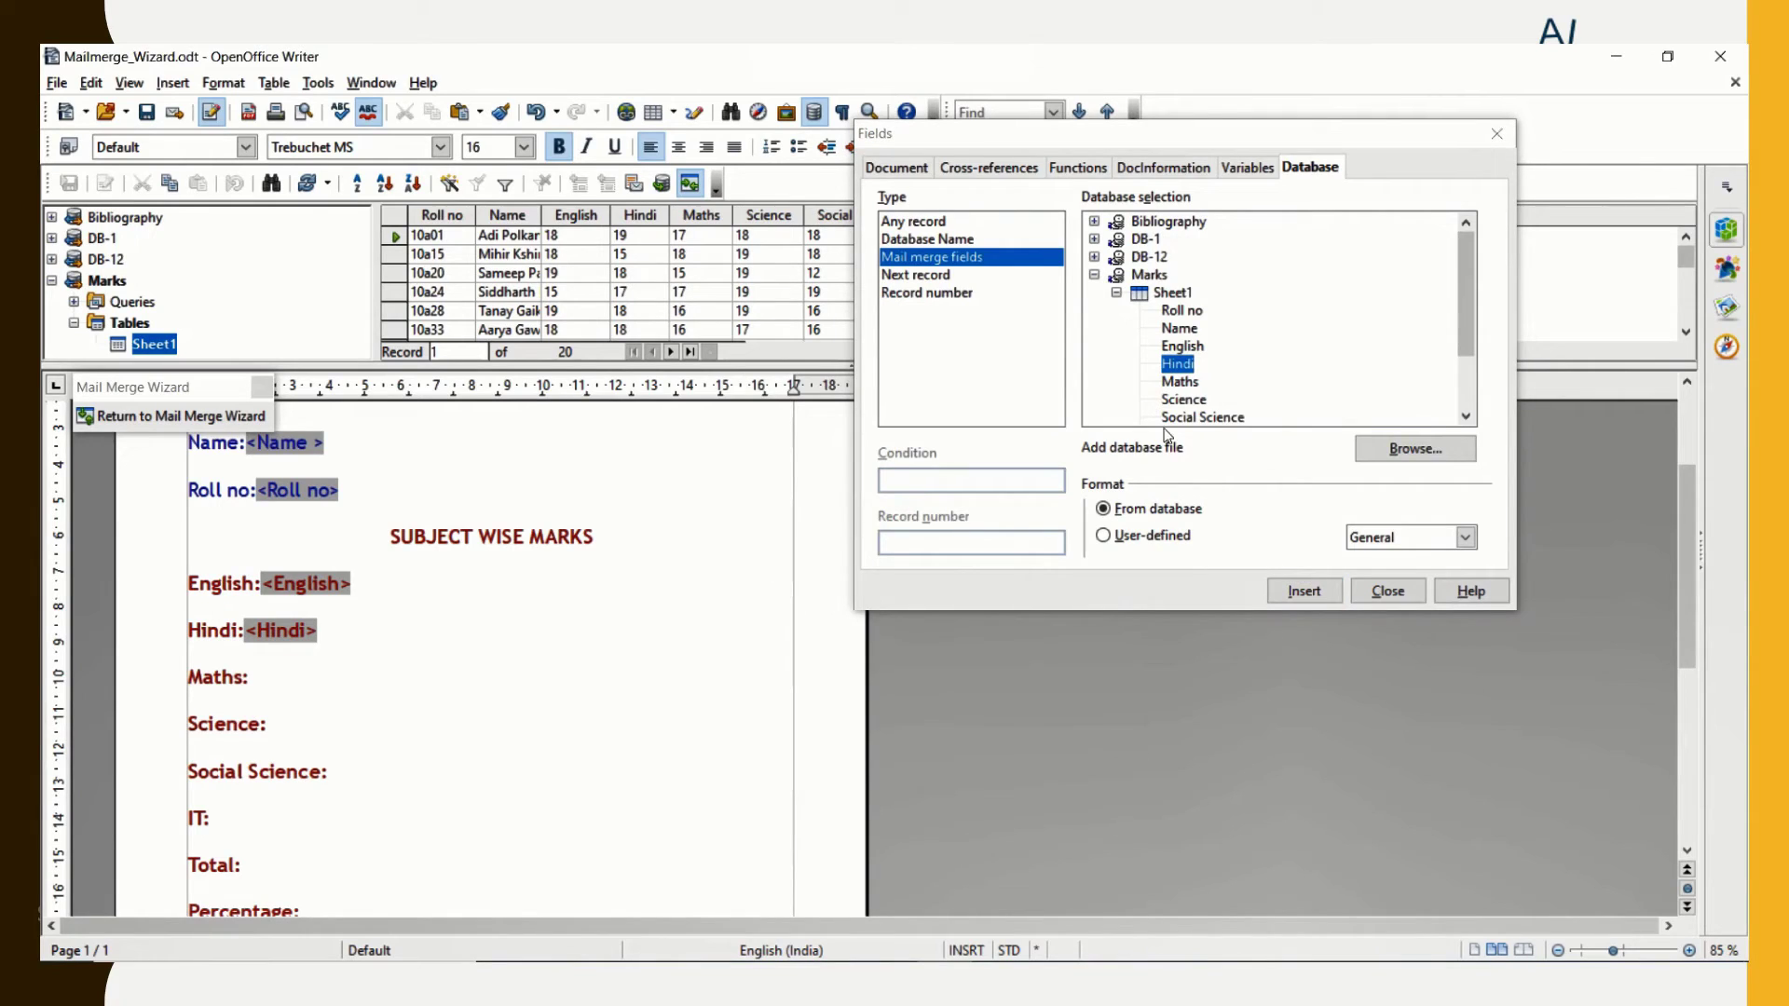
click(1180, 383)
click(1302, 591)
click(335, 726)
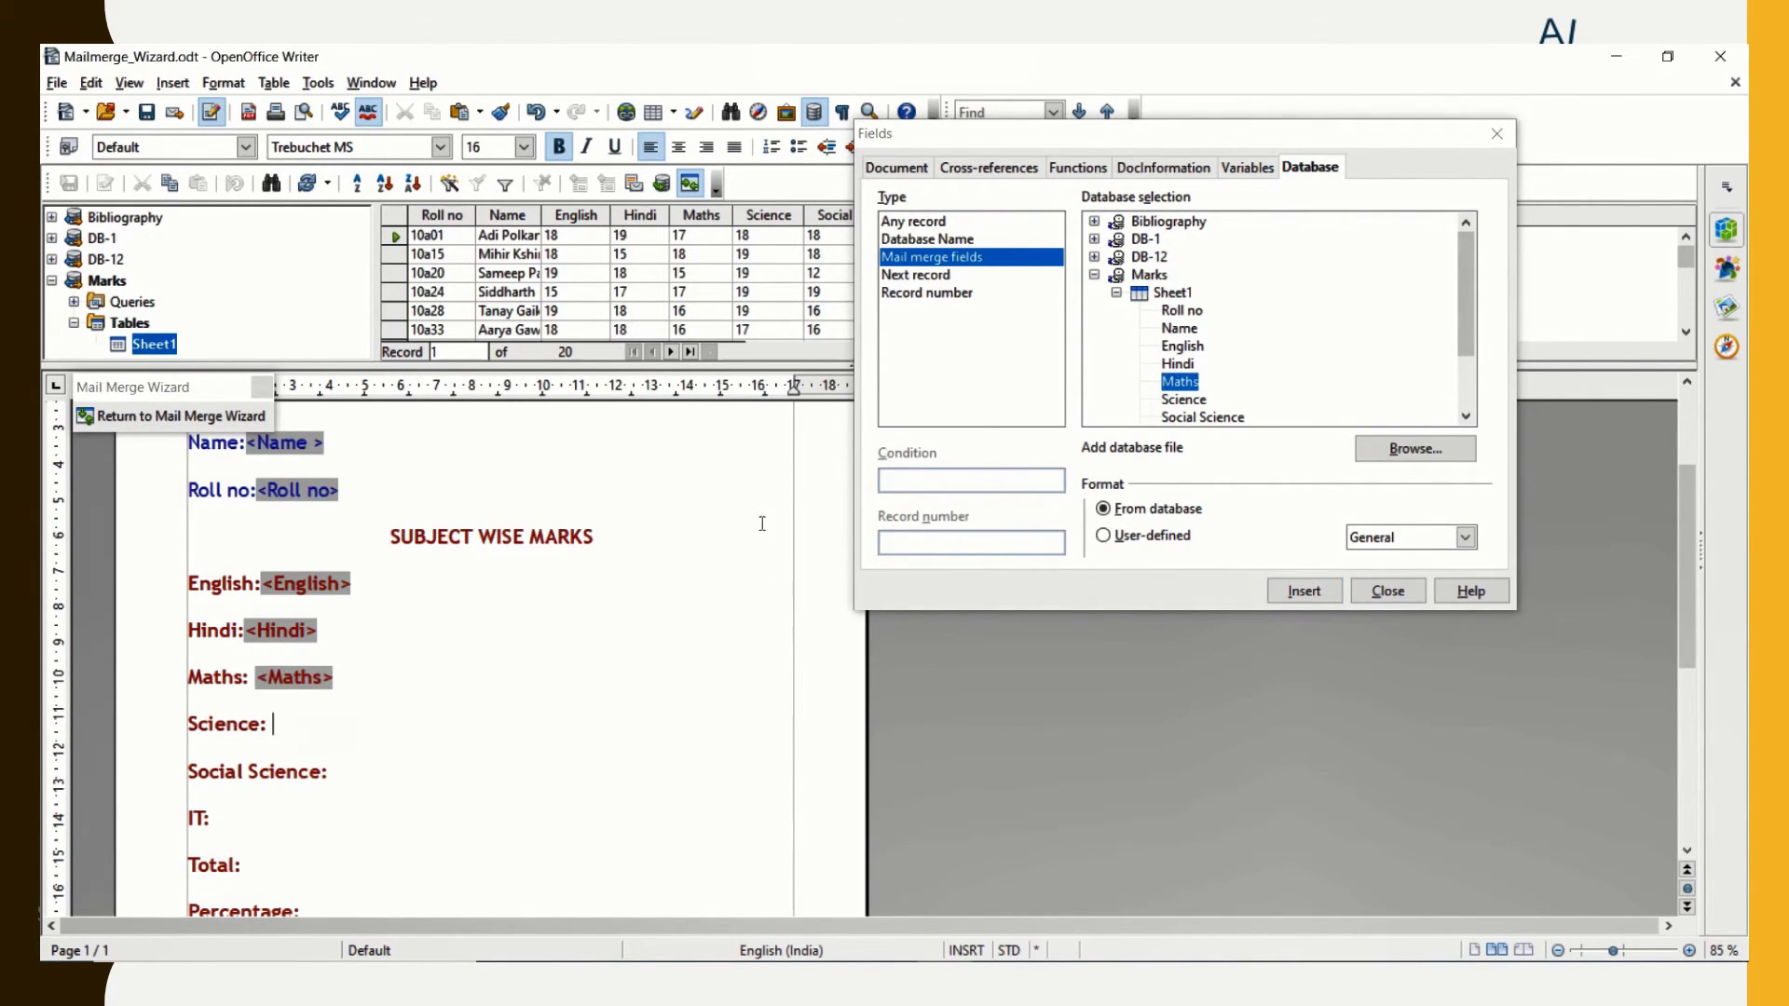
click(1180, 399)
click(1303, 590)
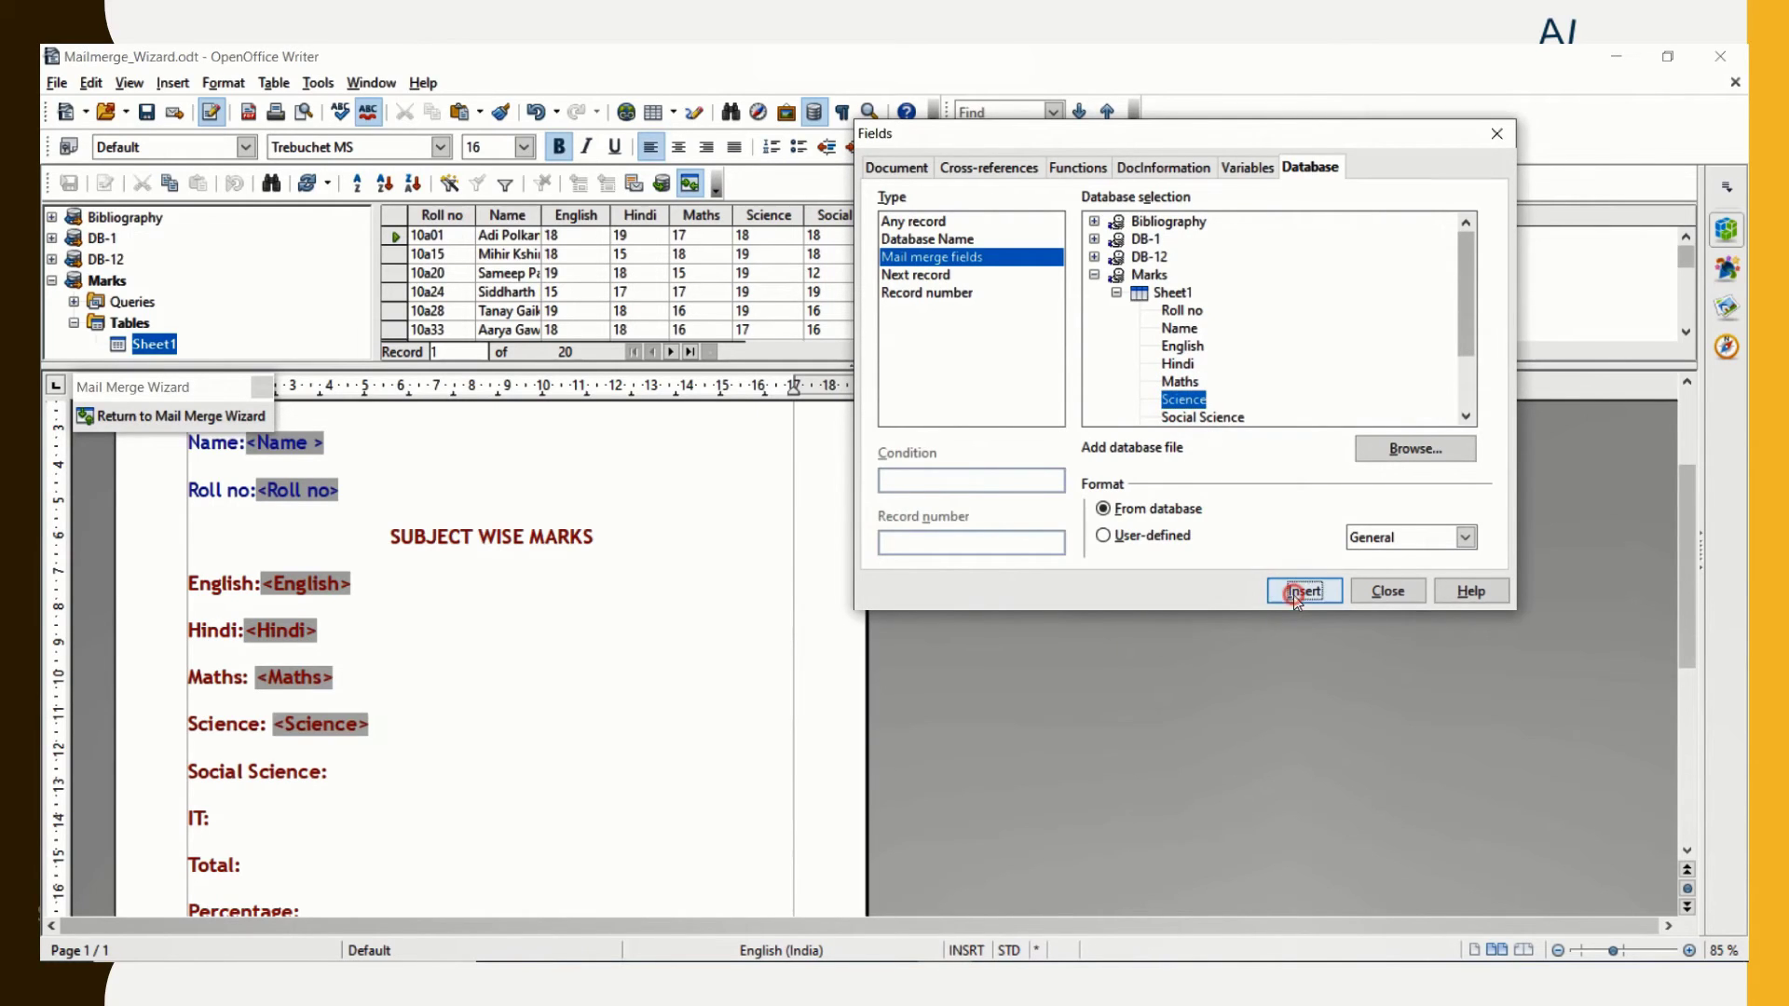
Insert the Social Science and IT fields after their labels
click(368, 770)
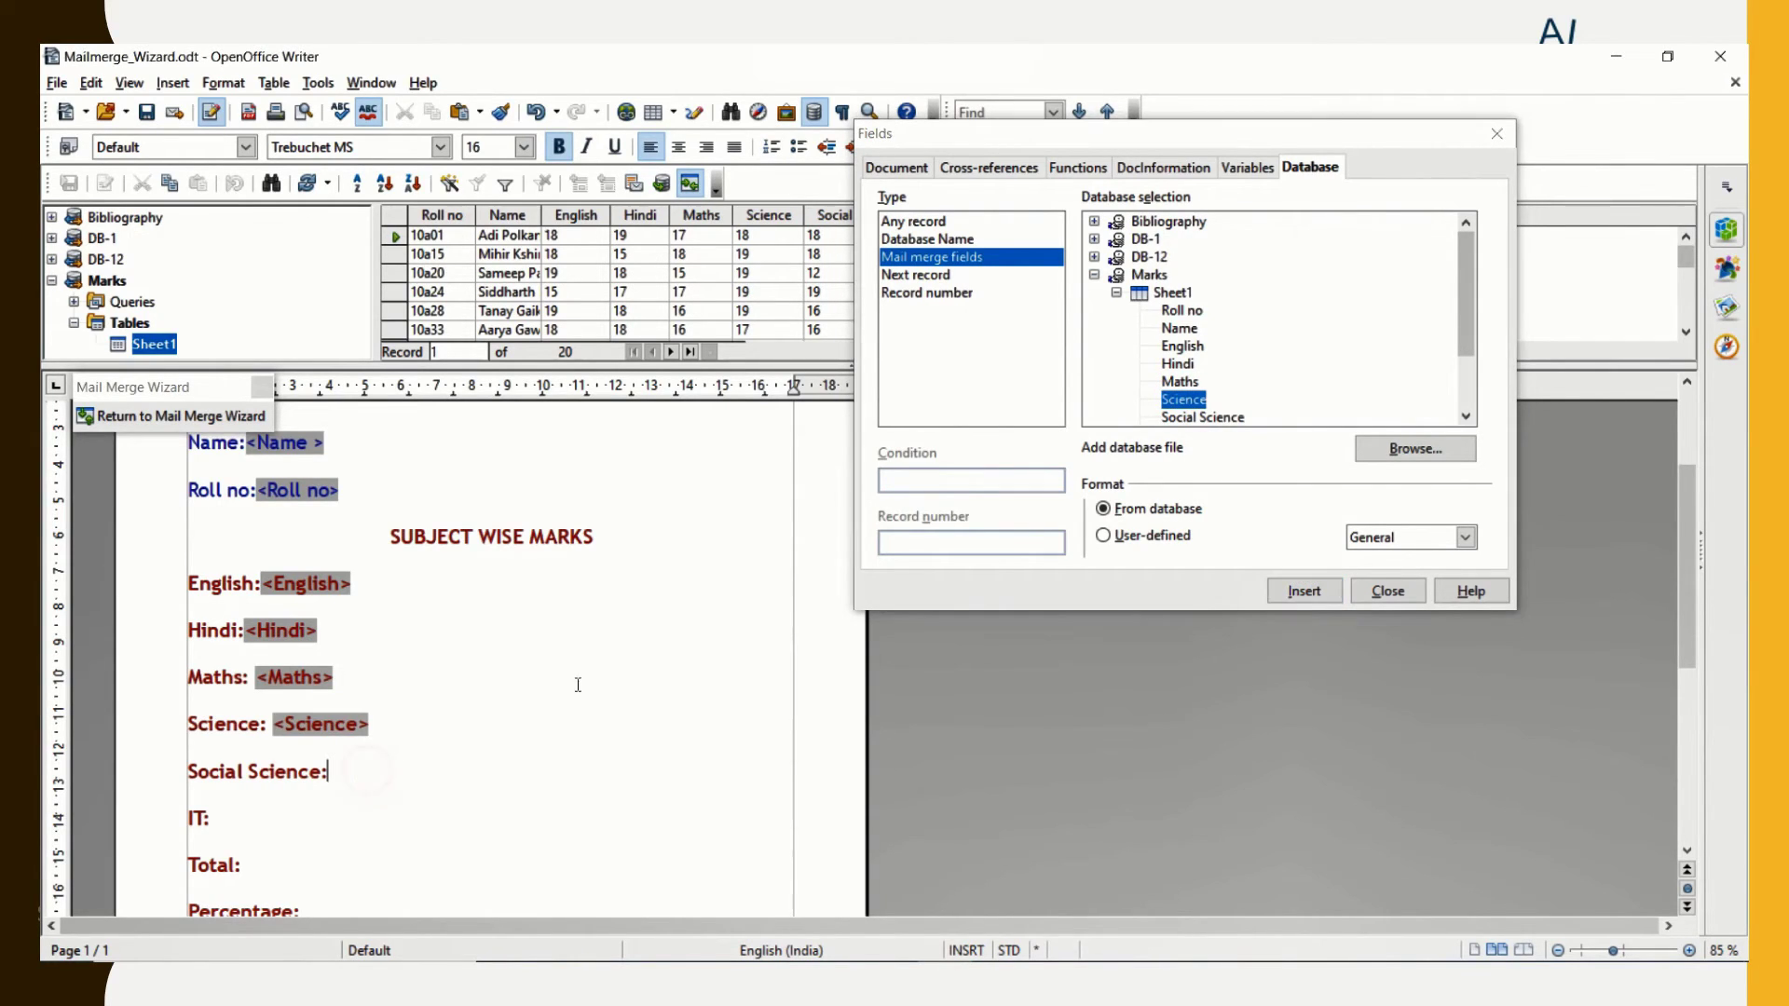
click(1201, 417)
click(1292, 584)
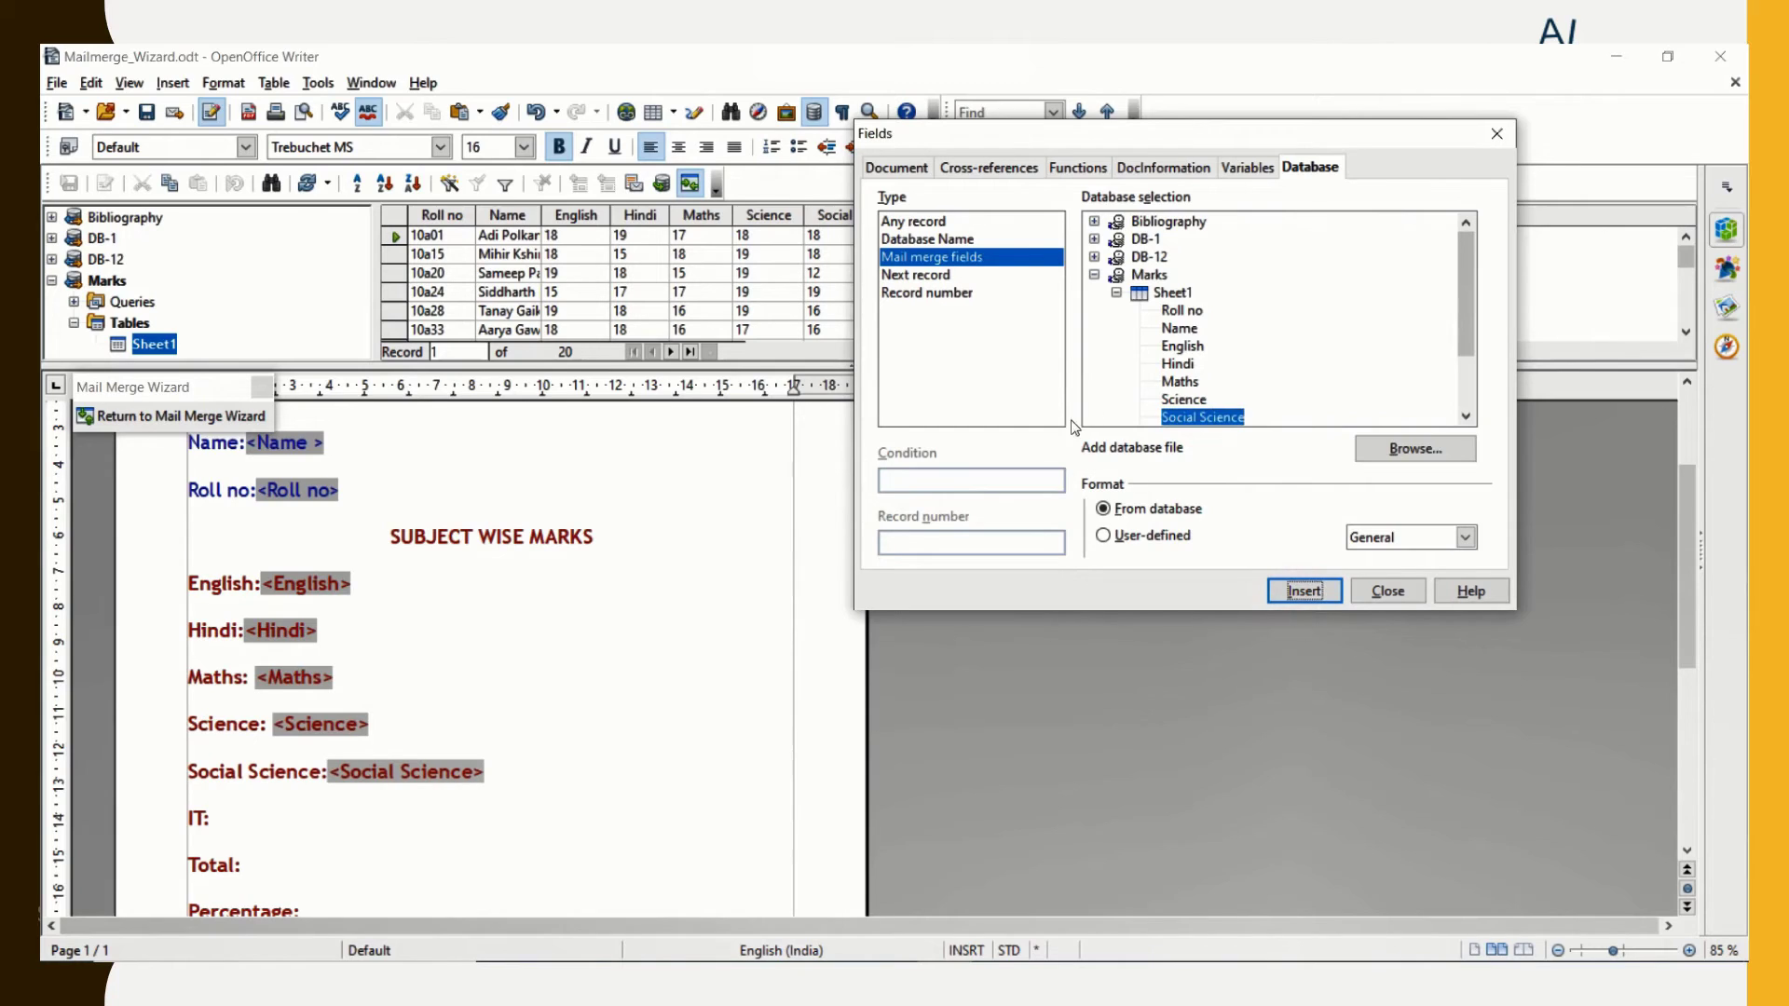
scroll(1109, 410, down, 1)
click(229, 818)
click(1166, 365)
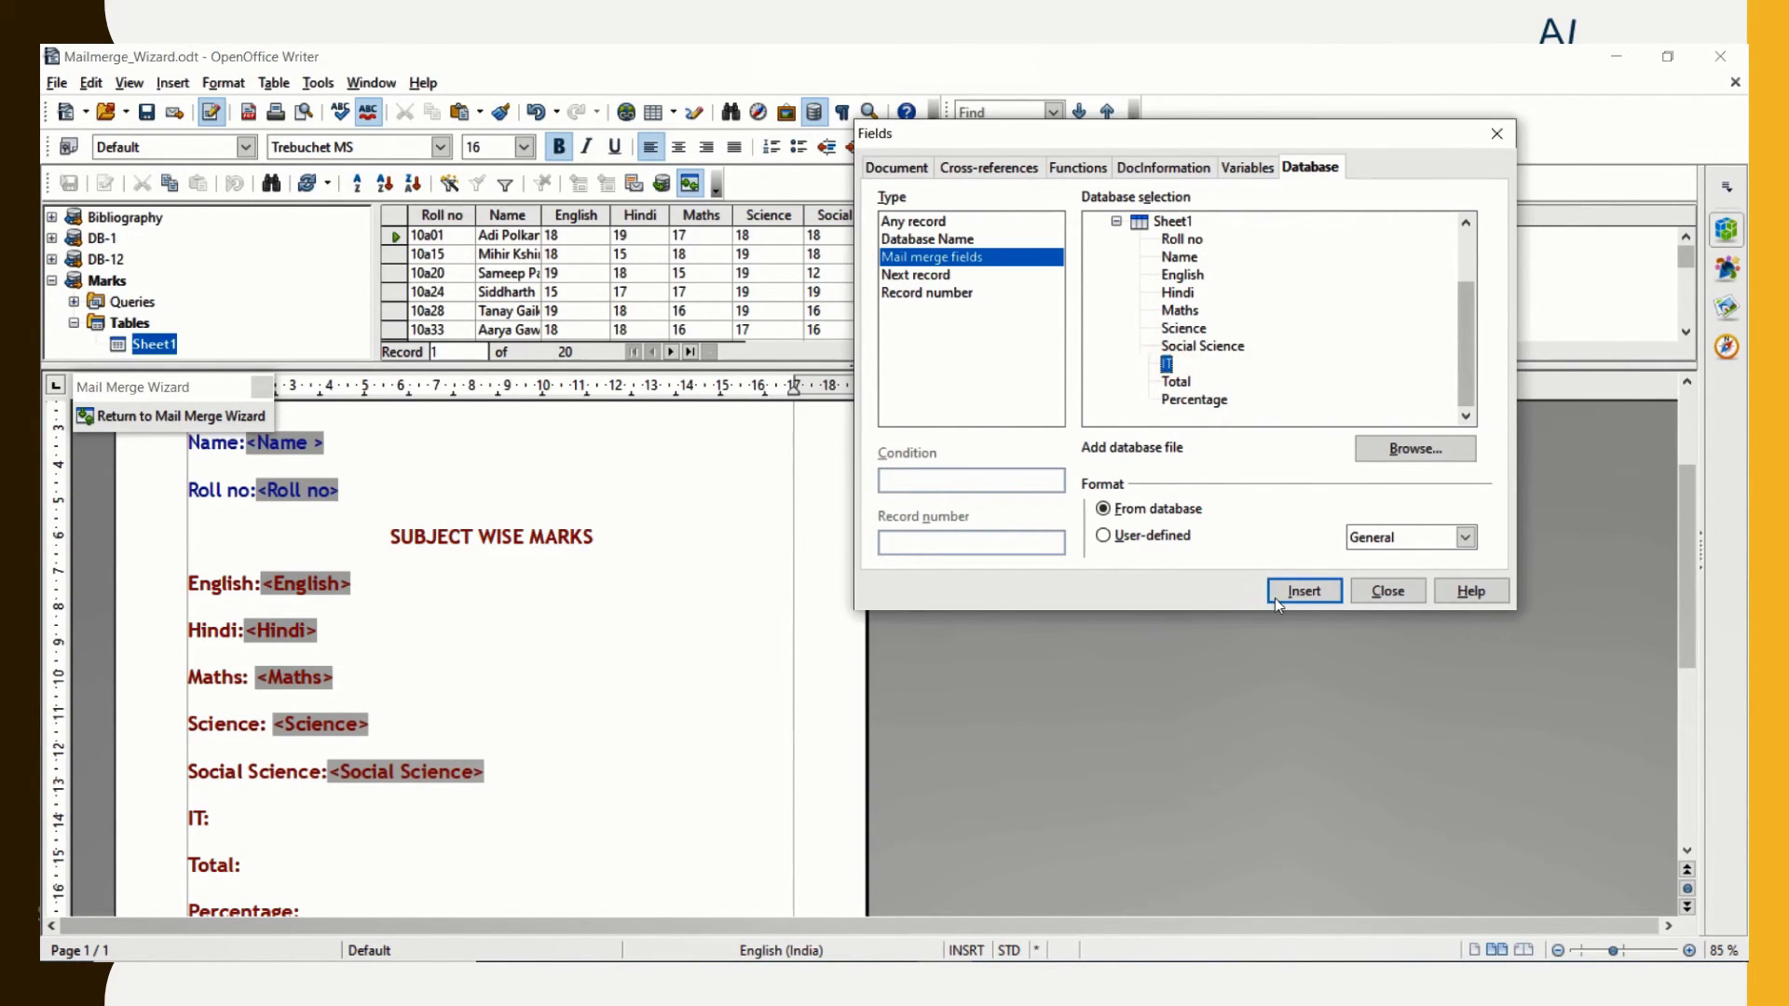
click(1303, 590)
Insert the Total and Percentage fields, then close the Fields dialog
click(264, 869)
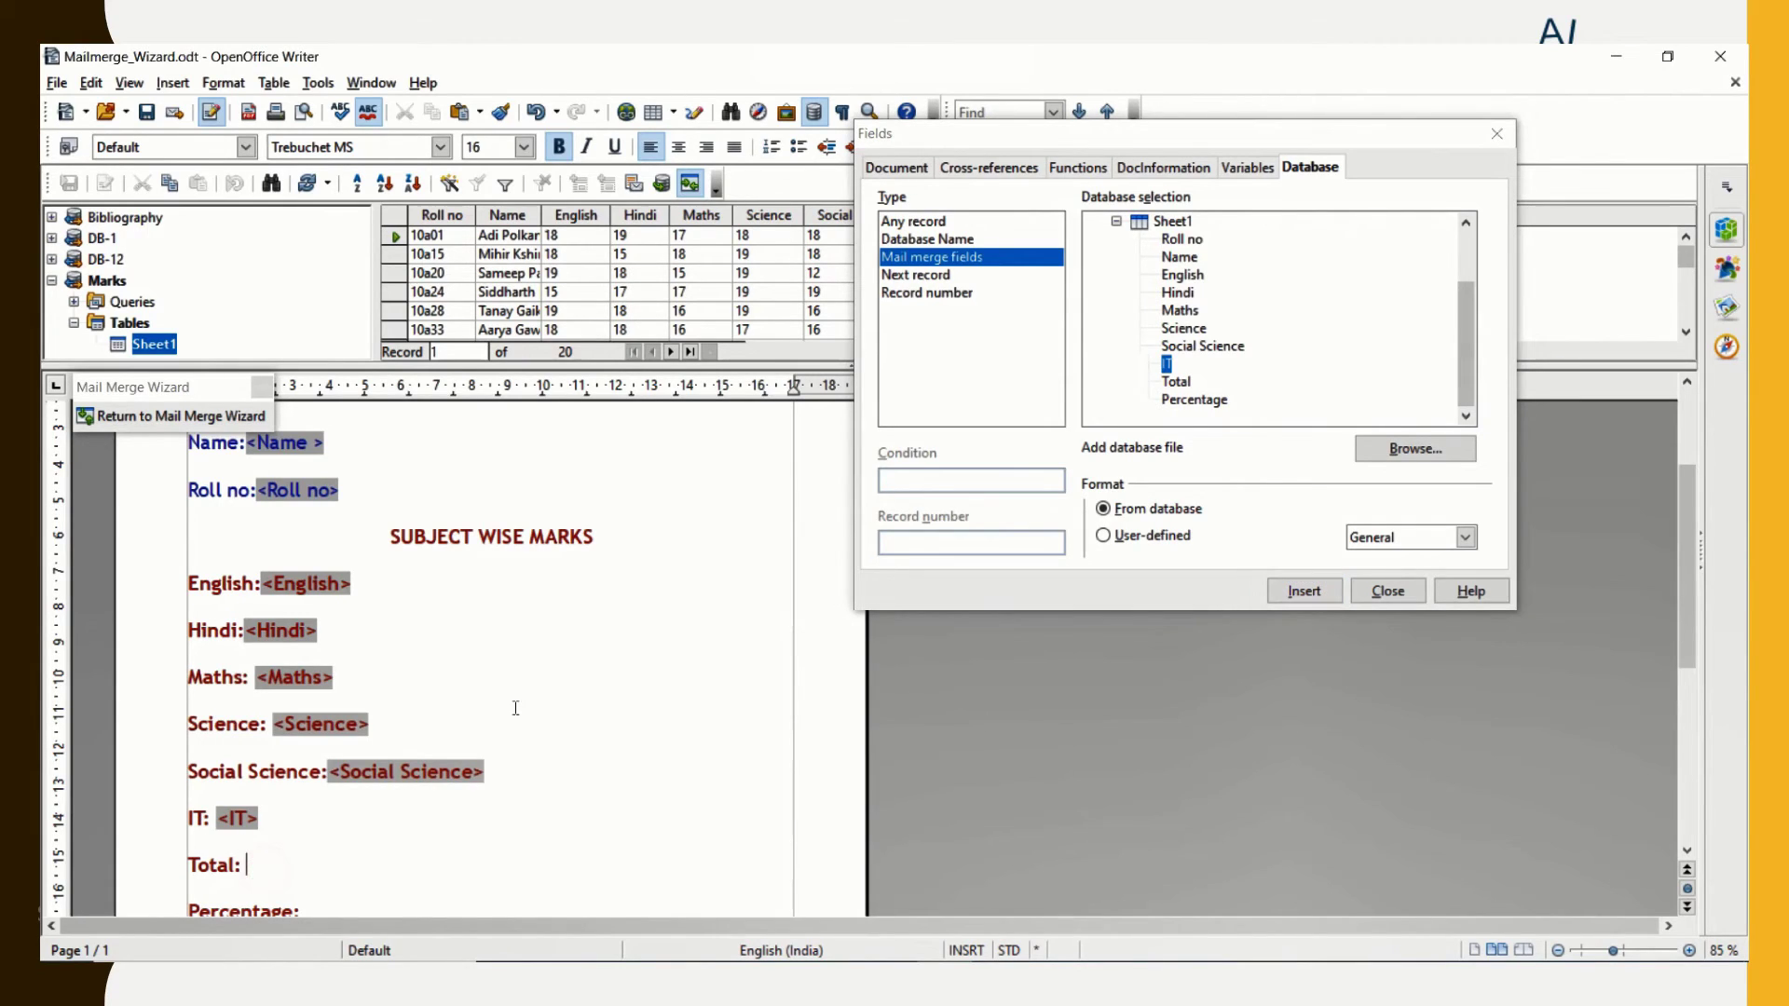
click(1176, 381)
click(1303, 590)
click(329, 902)
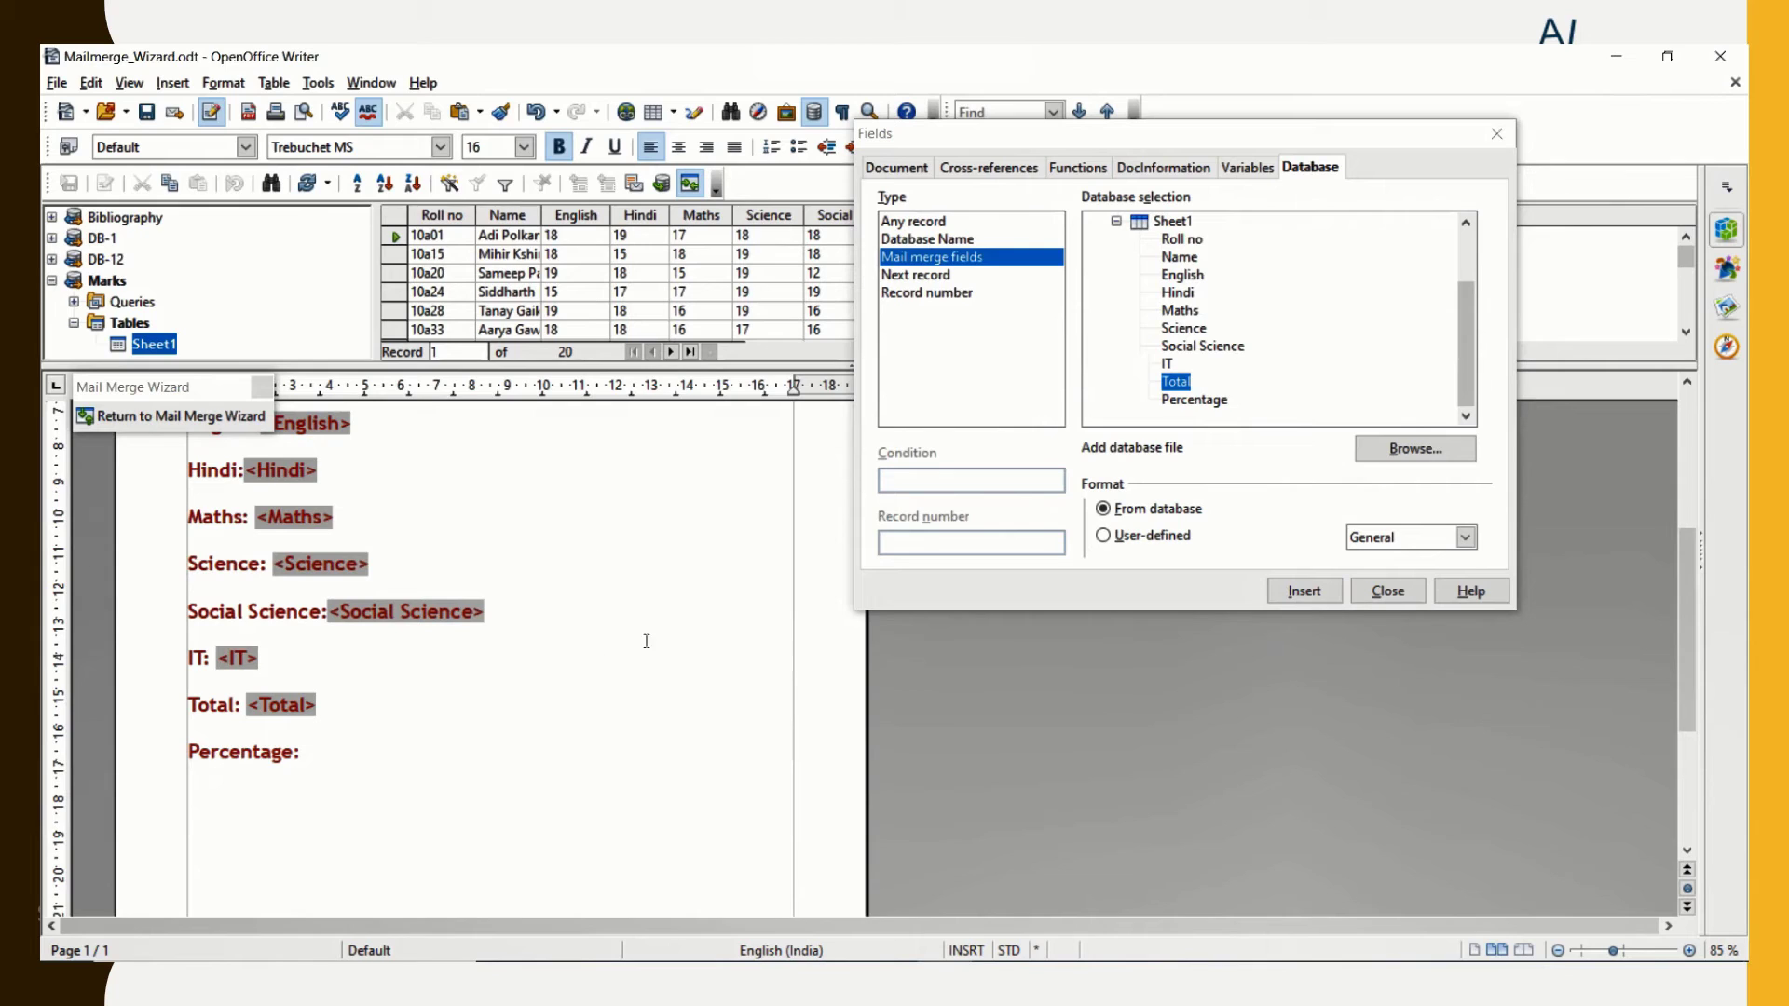
click(1193, 399)
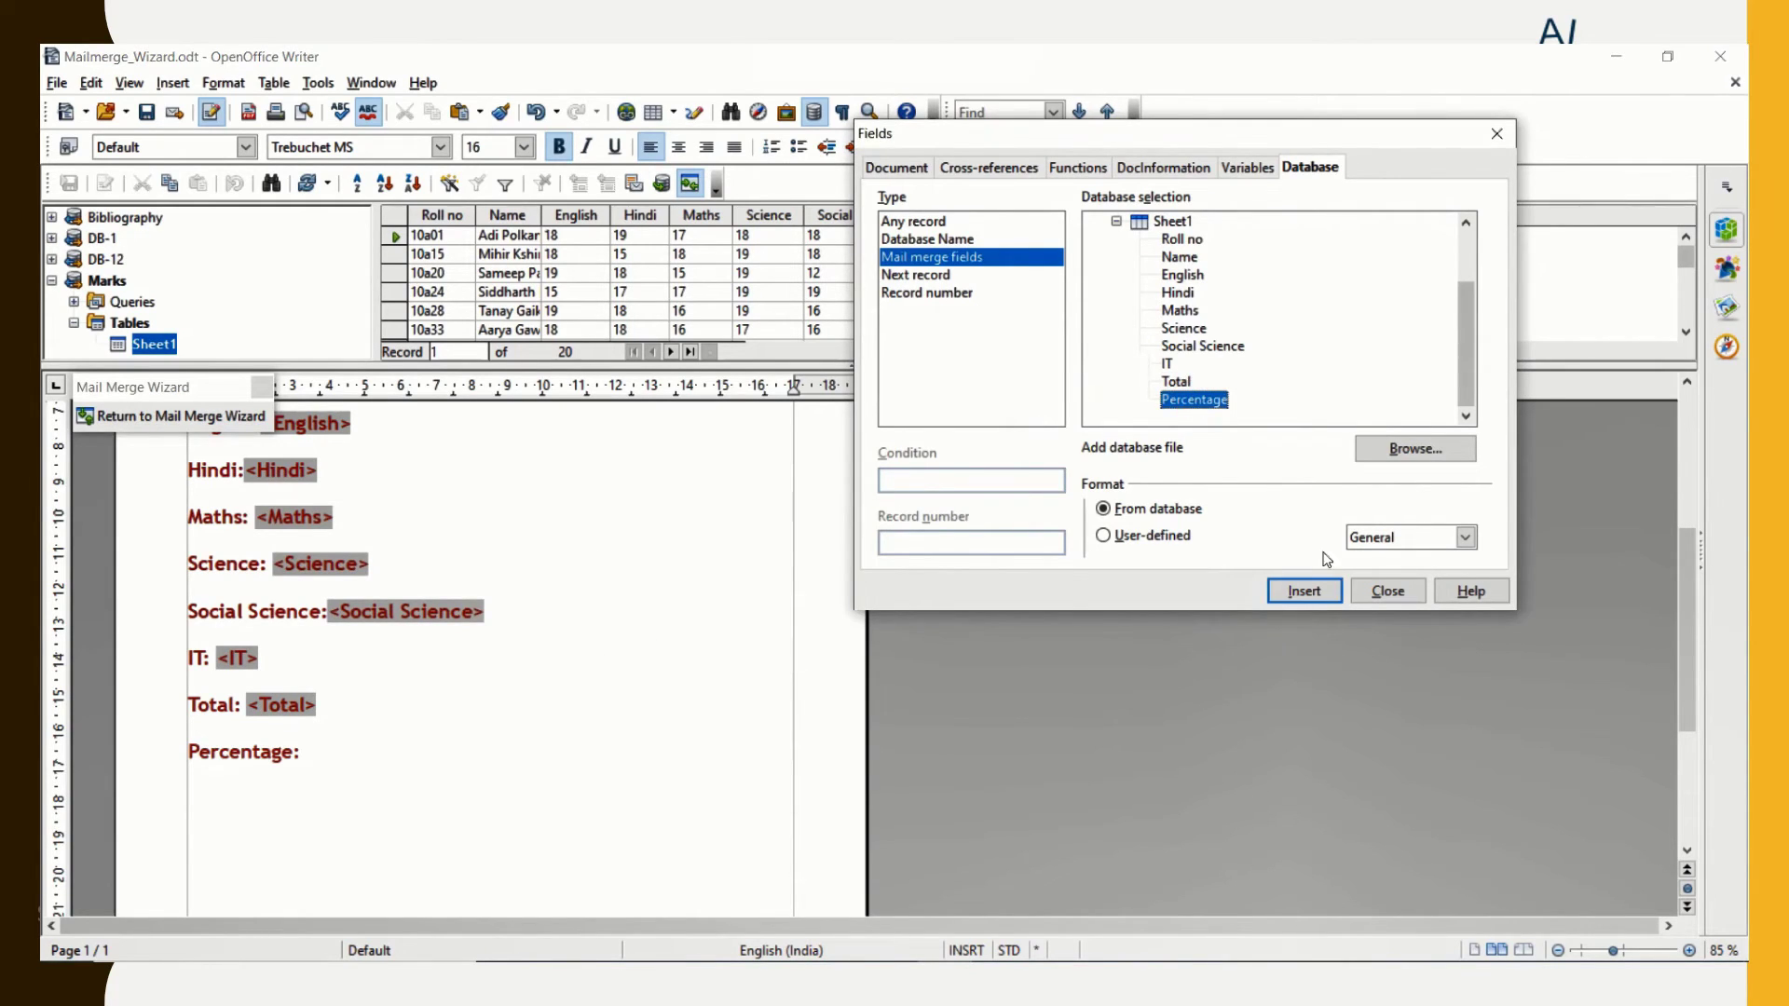
click(1317, 592)
click(1393, 593)
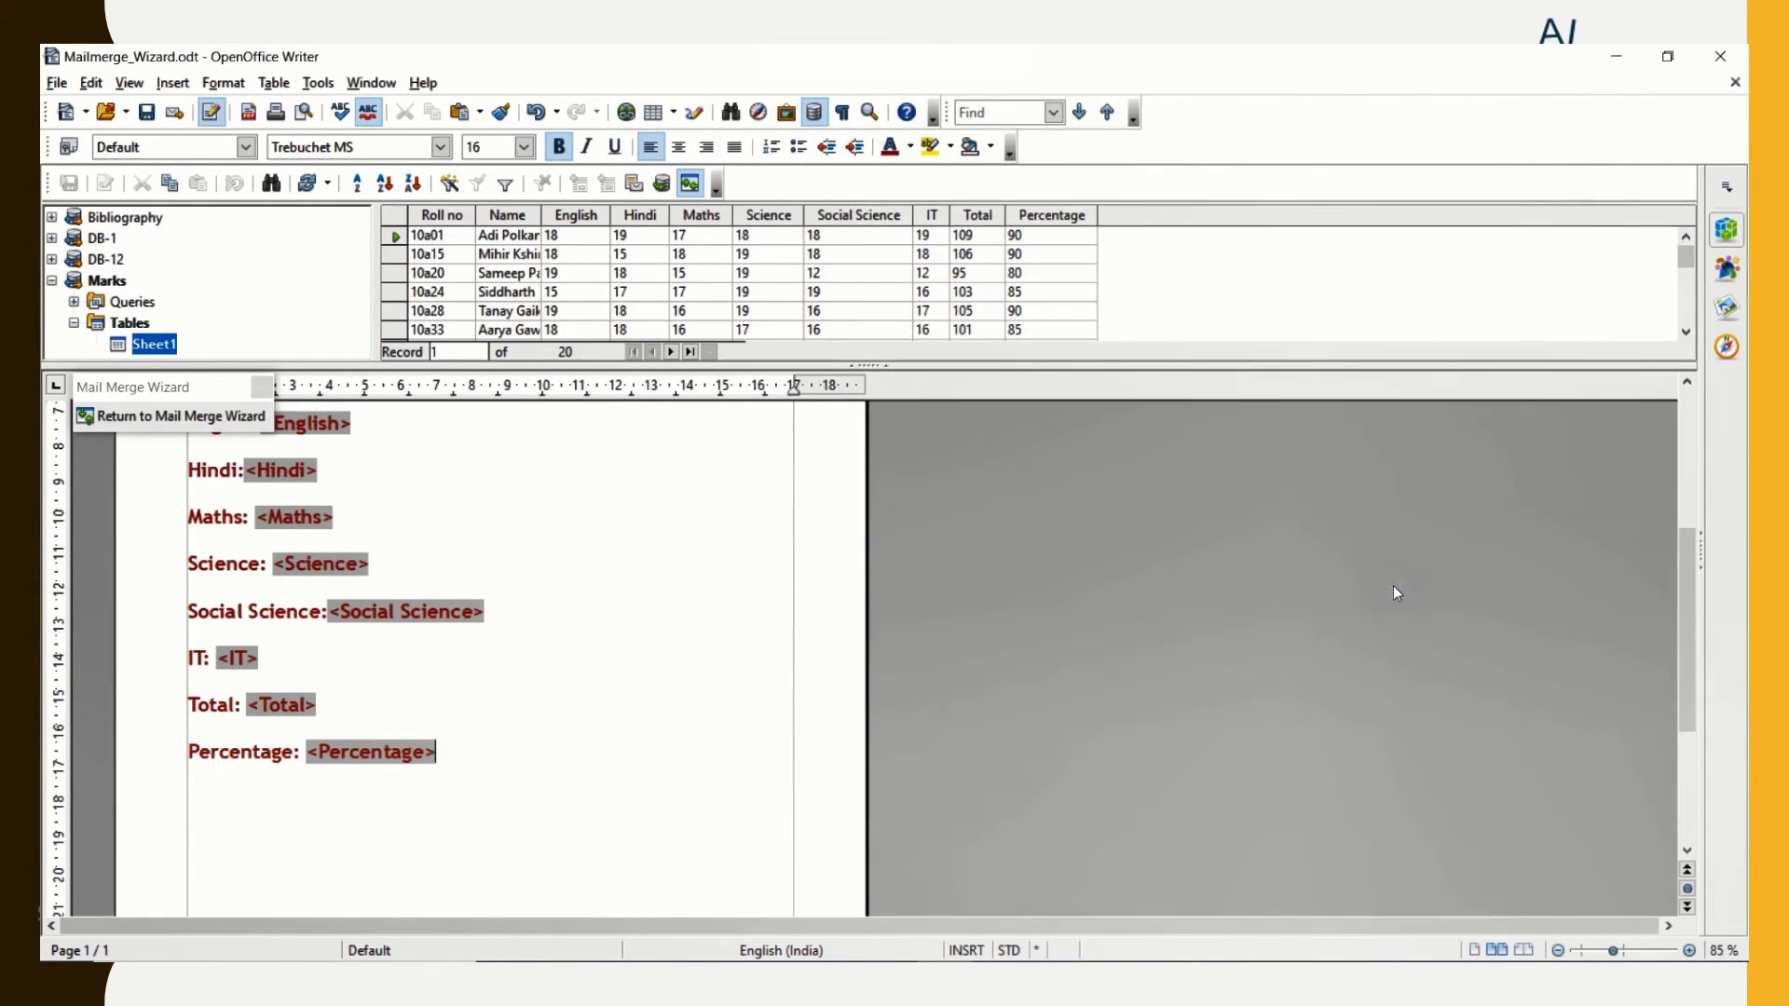
Return to the Mail Merge Wizard, generate the merged document, and choose Save merged document
click(155, 425)
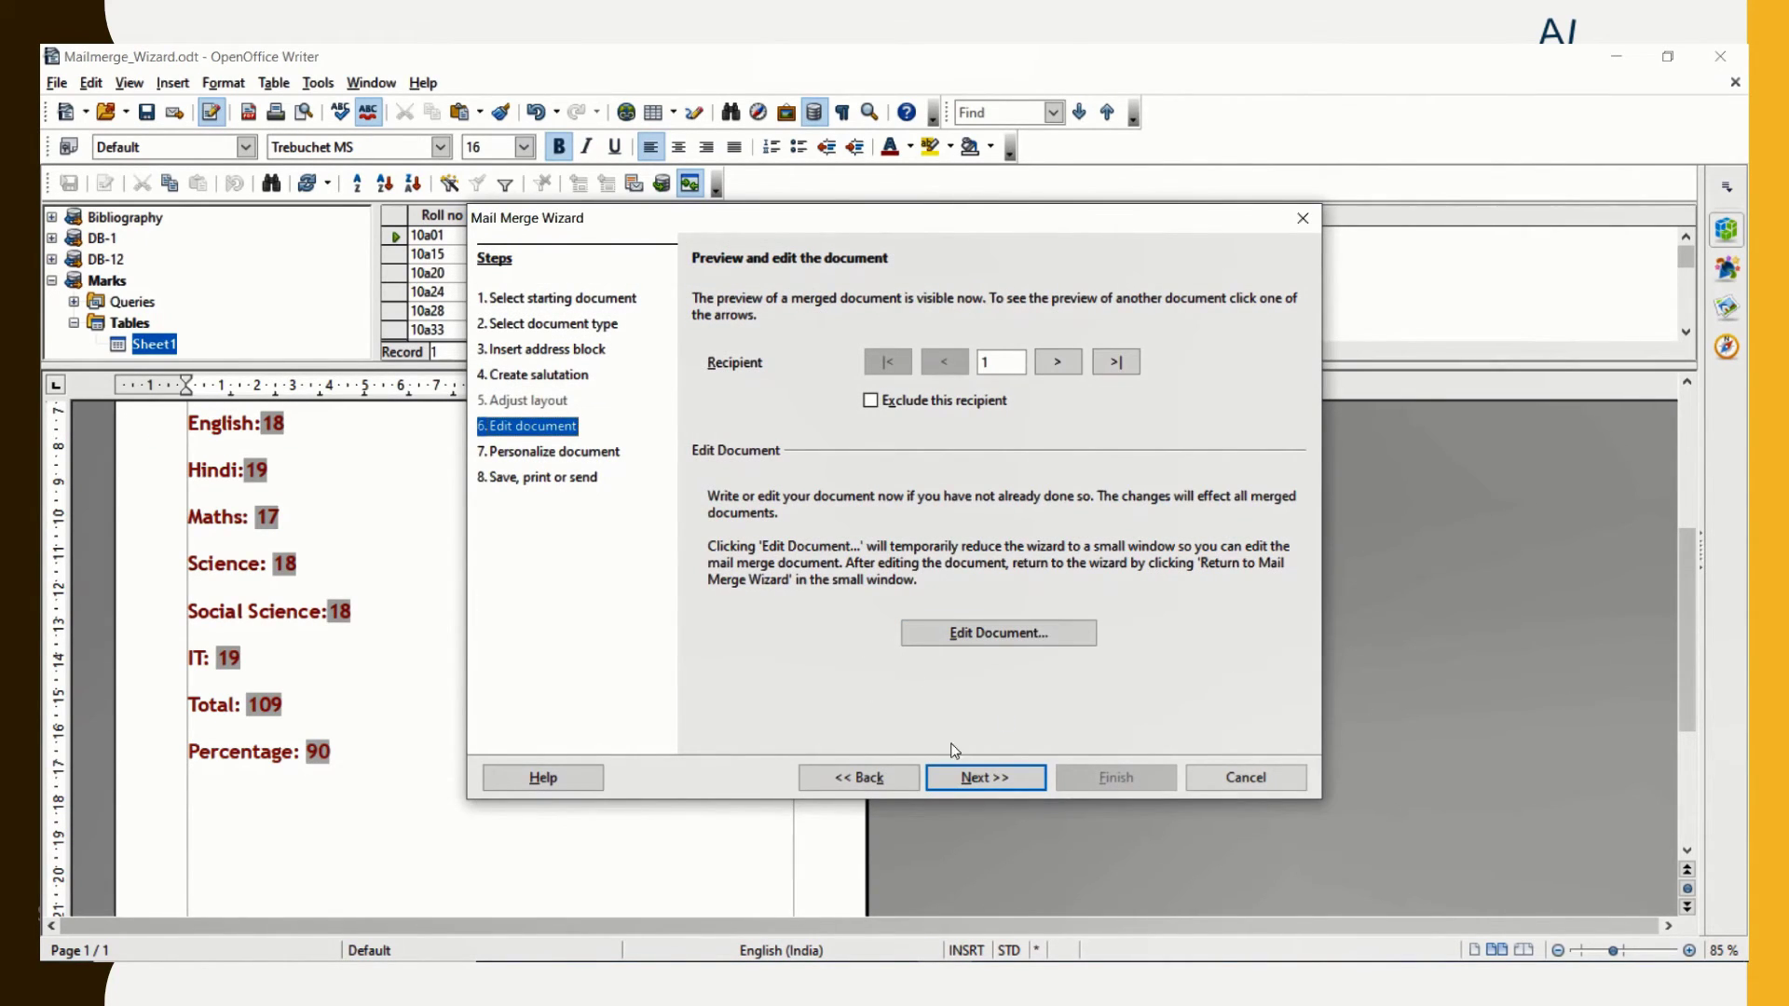
click(974, 783)
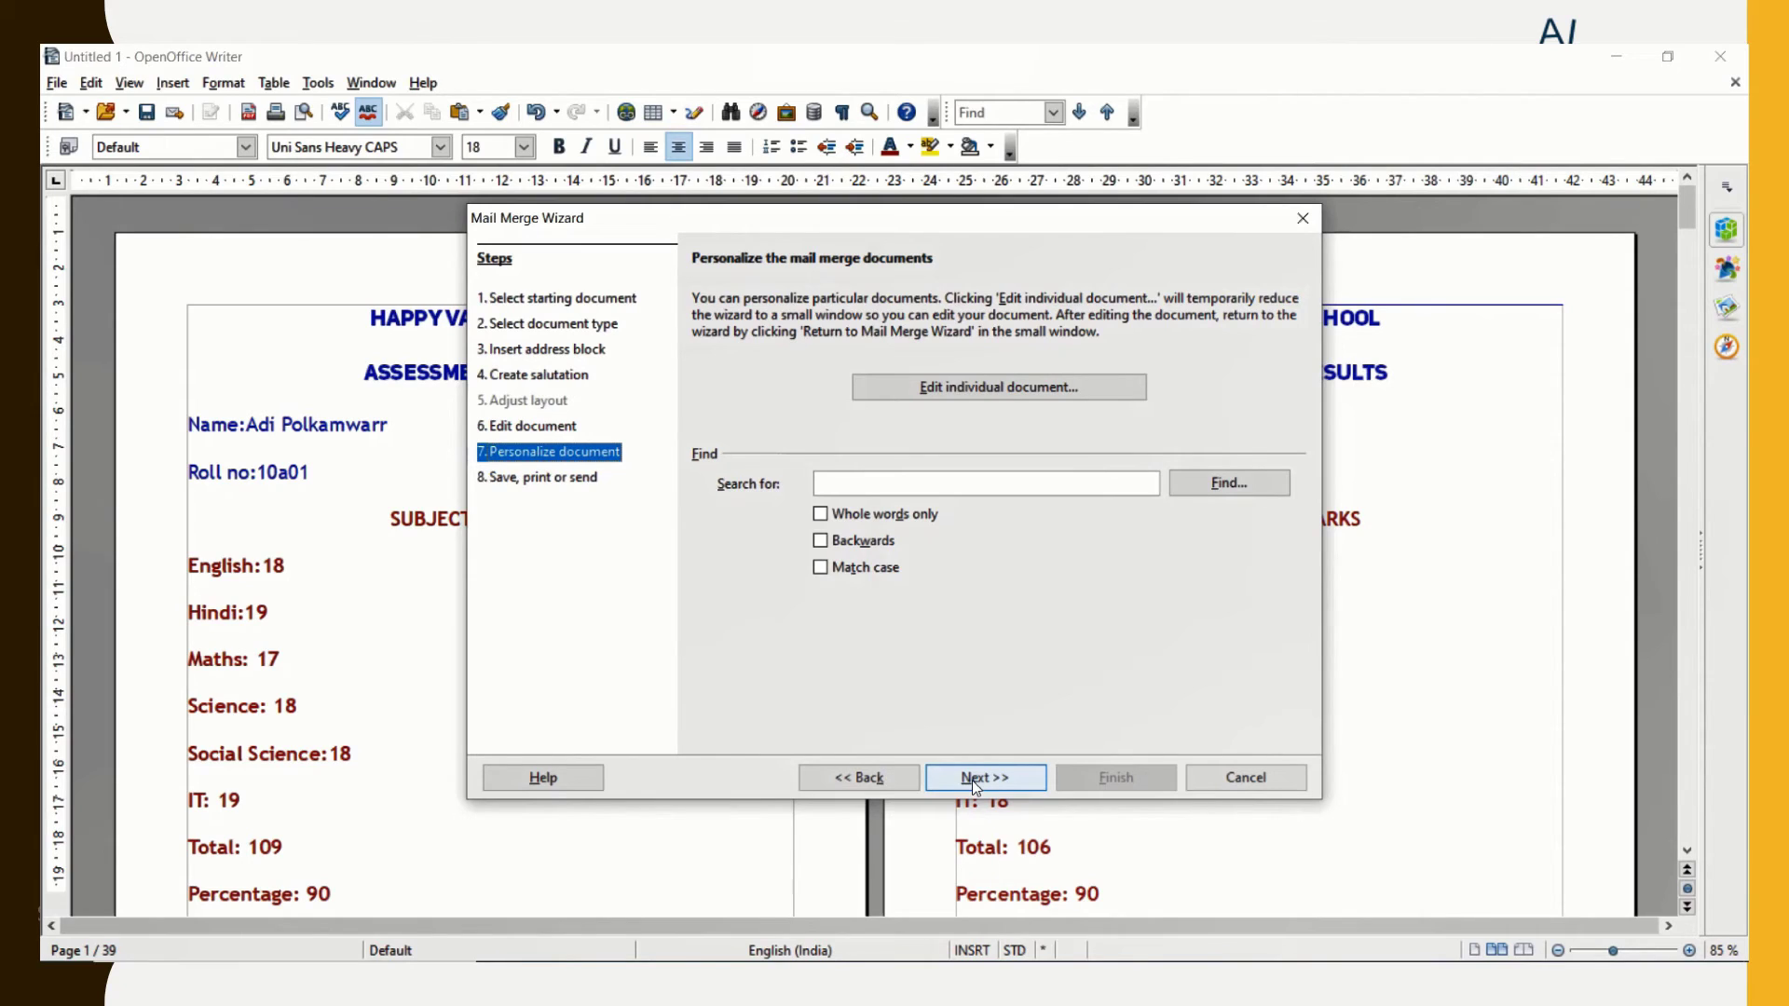
click(971, 778)
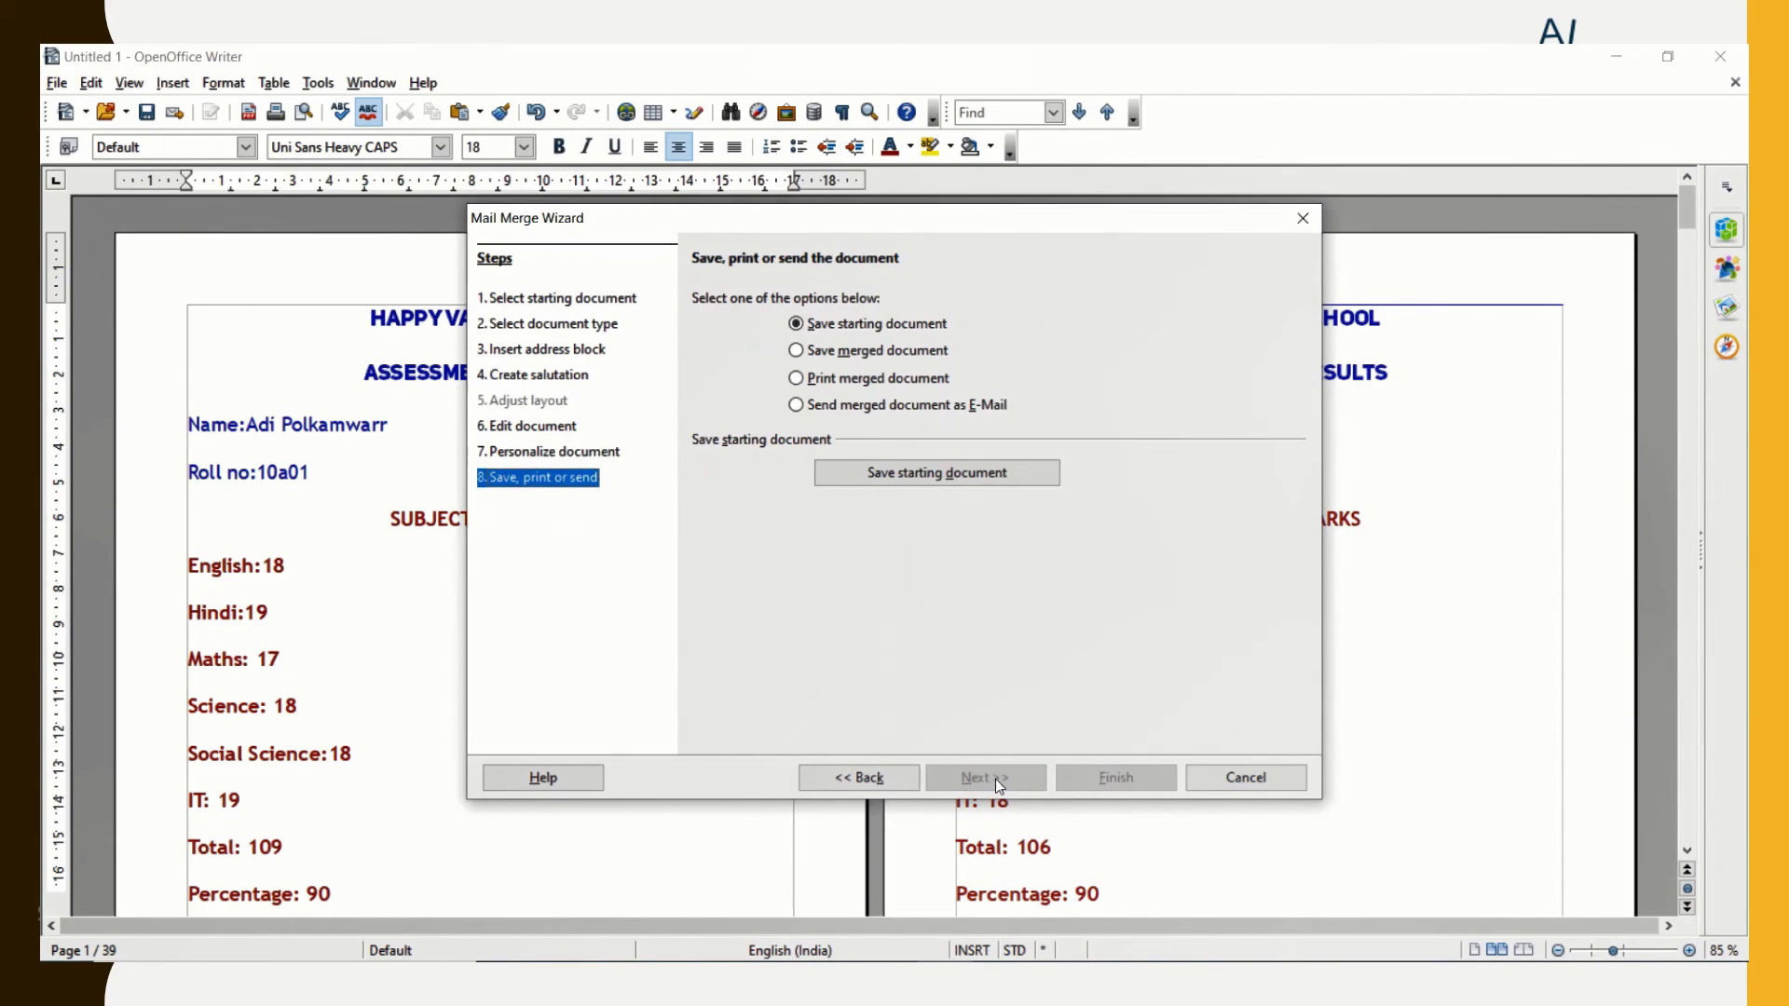
click(874, 327)
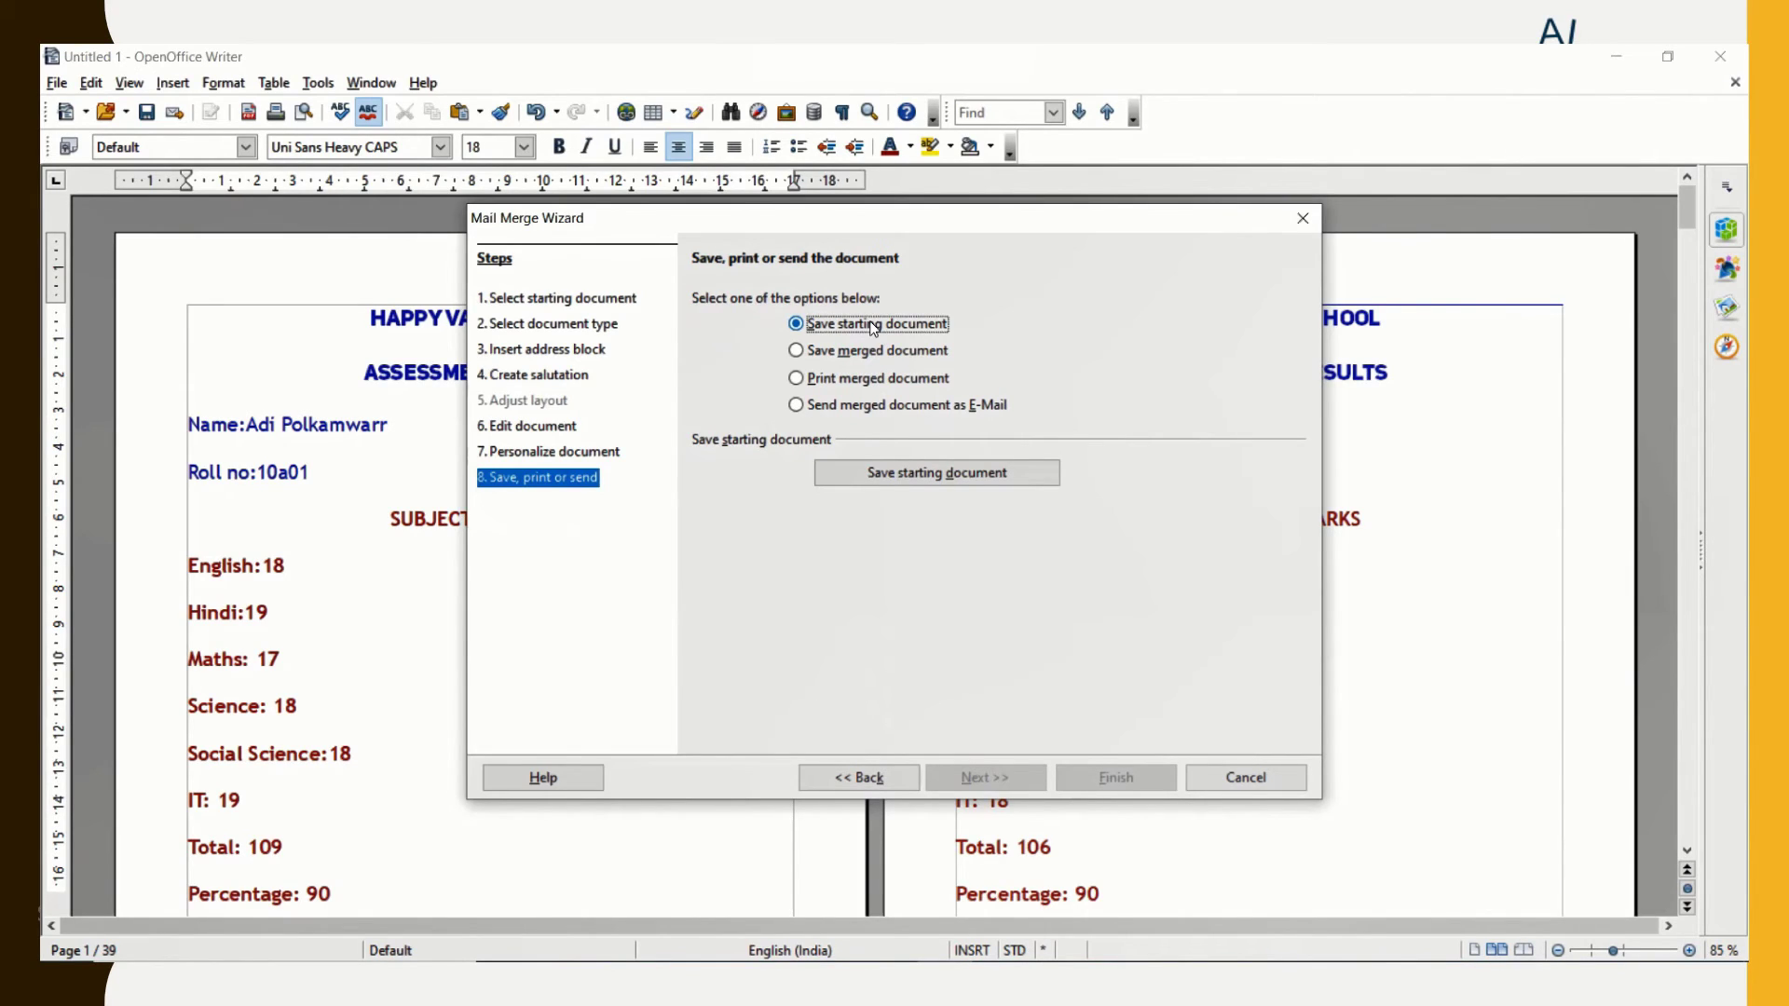
click(872, 351)
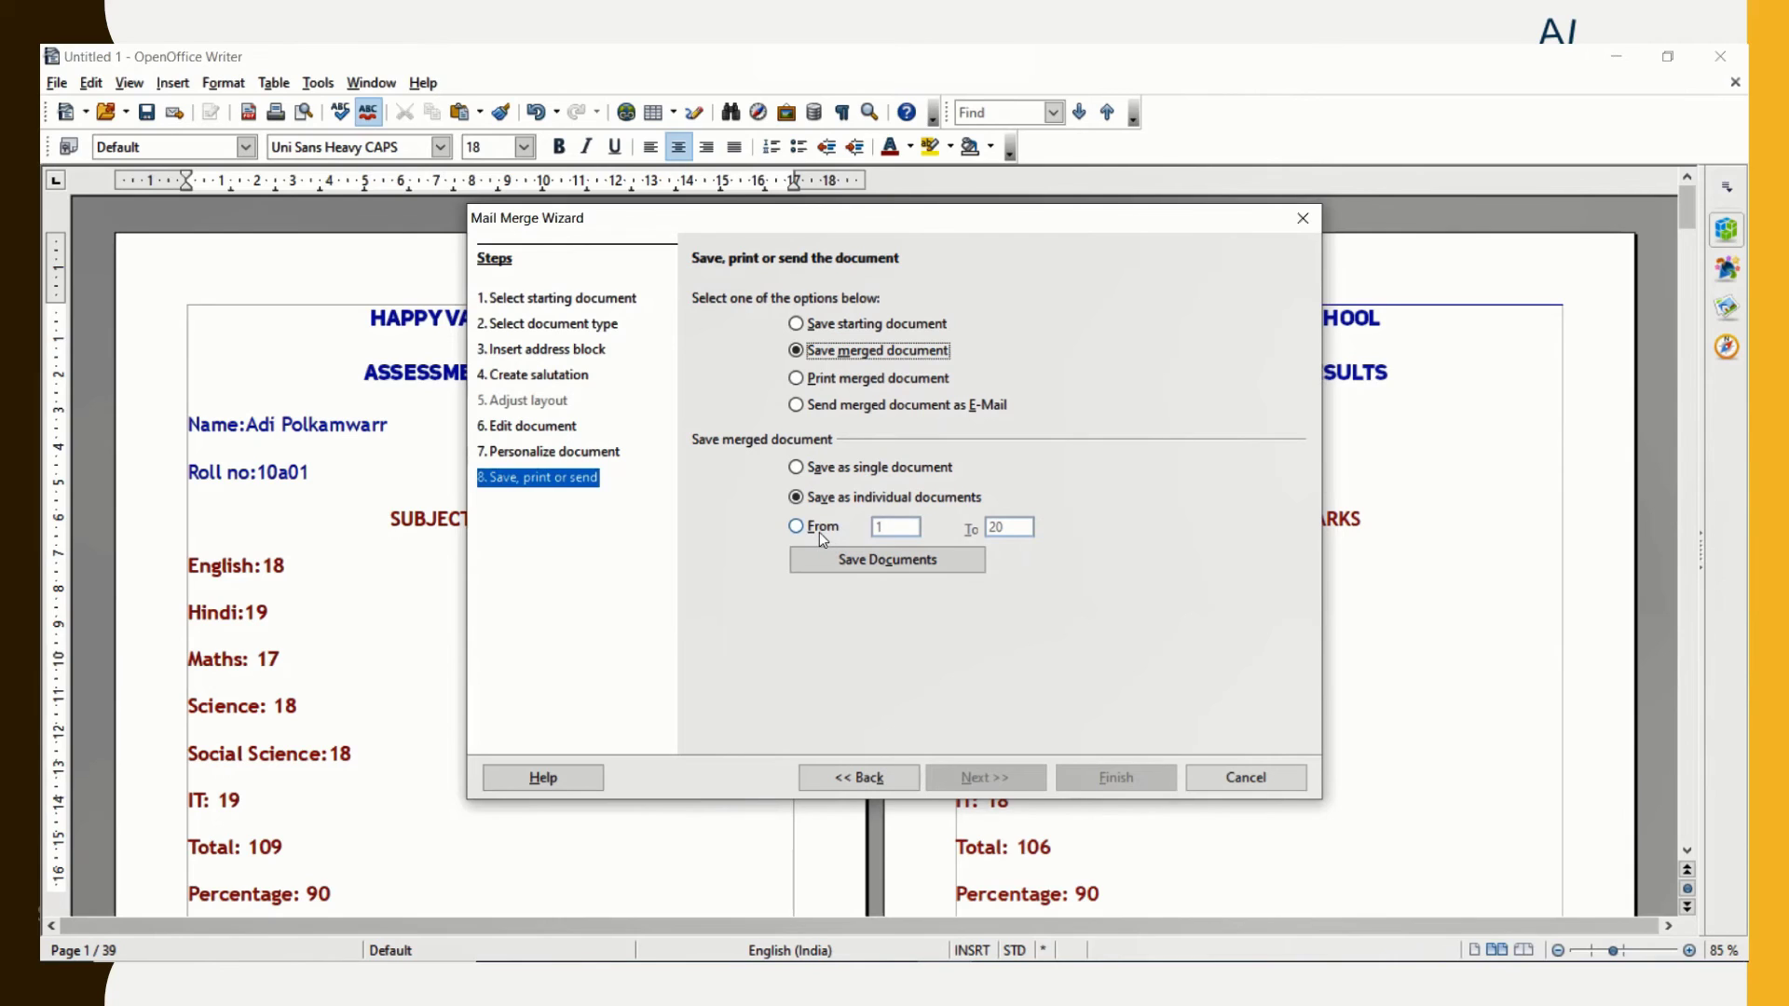
Save the merged documents as individual files named 'Results' in Desktop > Mailmerge > Wizard_Results
click(876, 561)
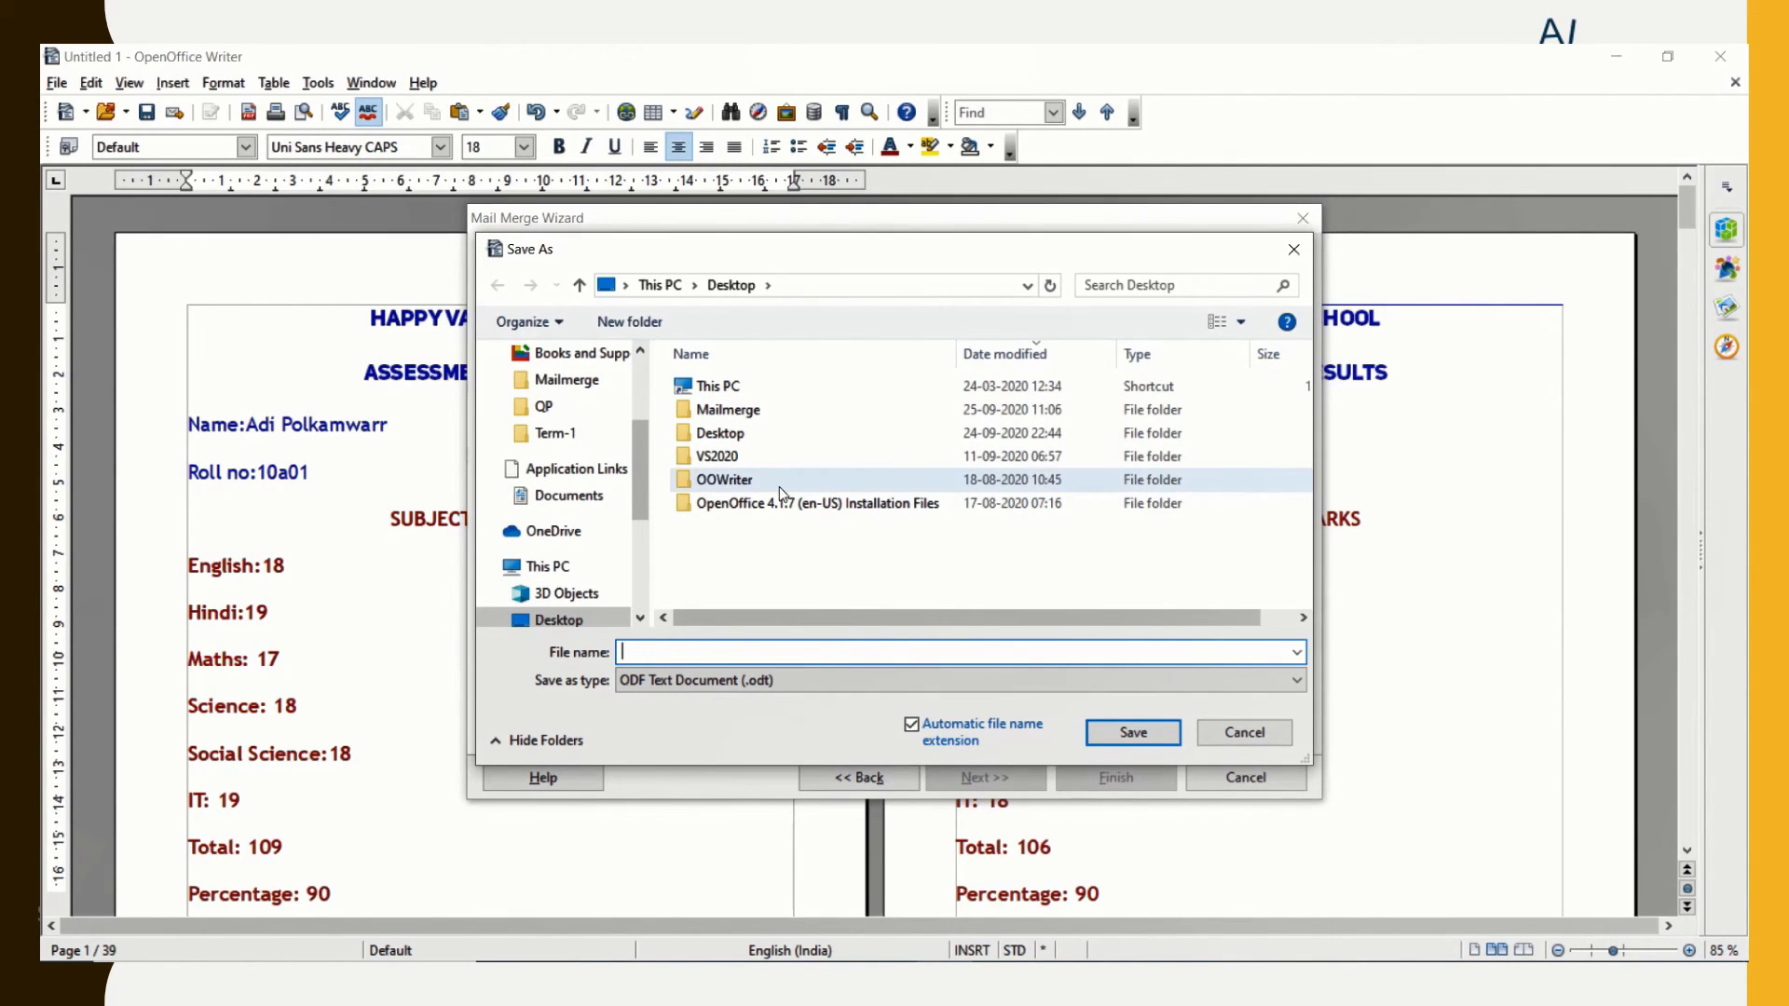
double_click(731, 410)
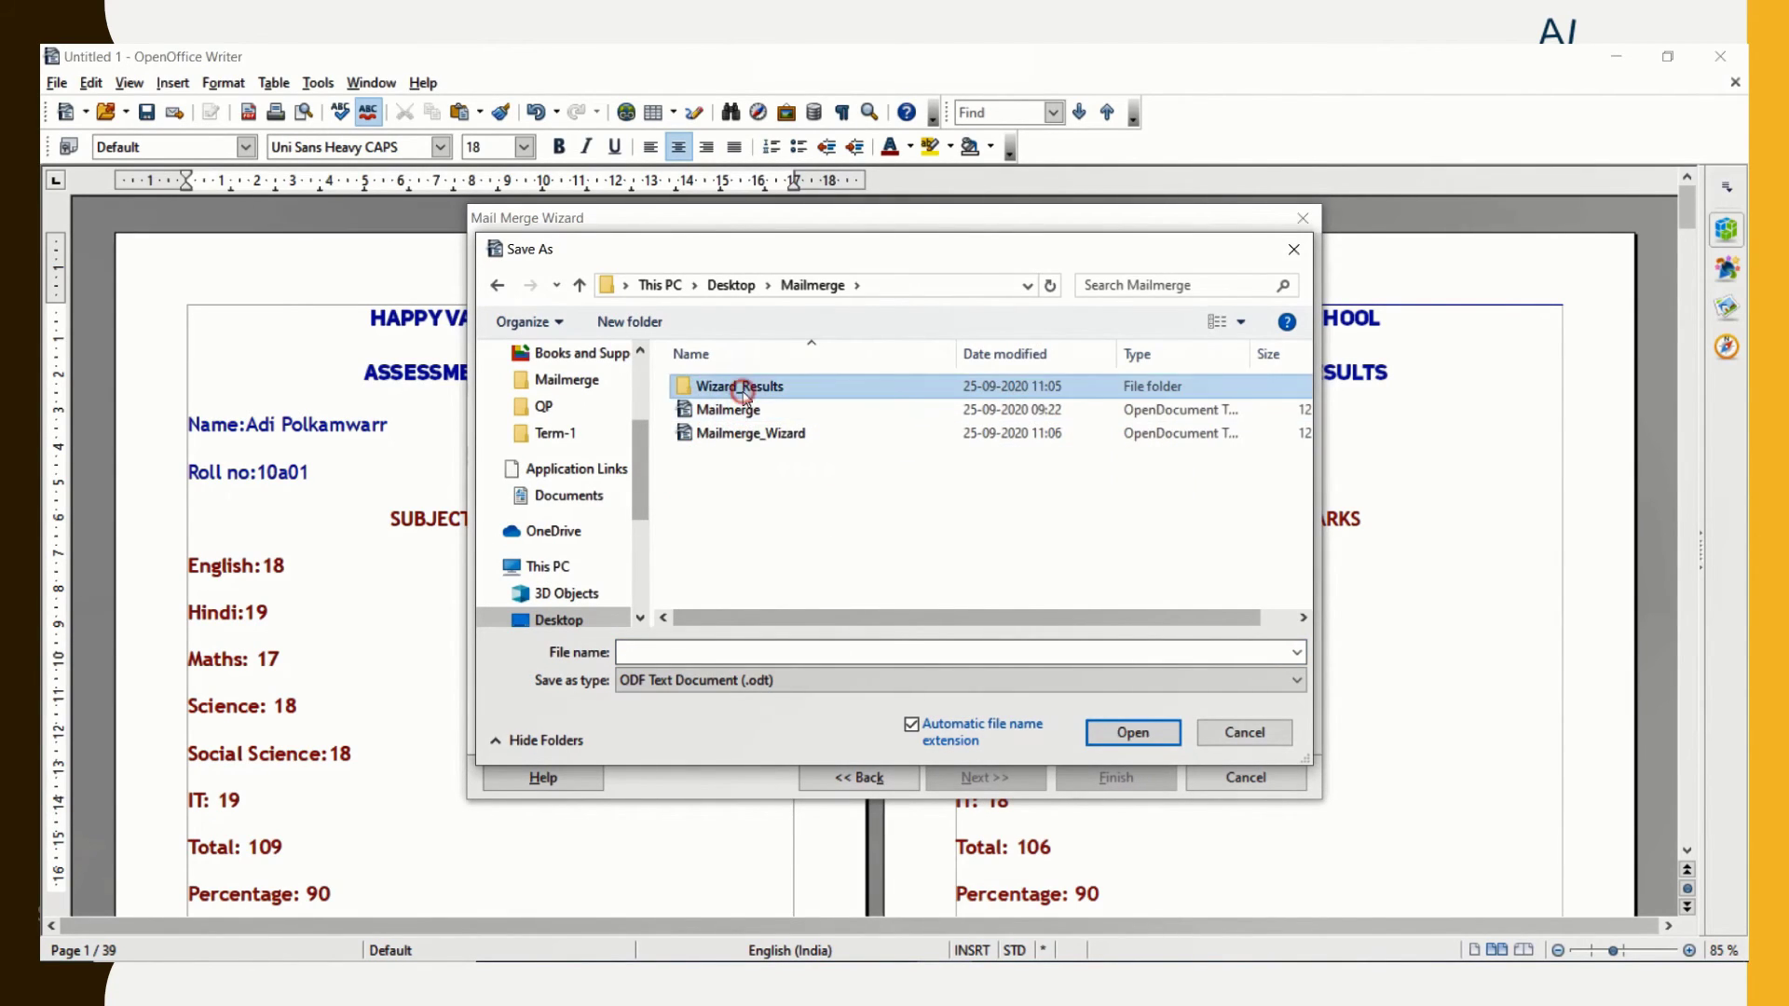
double_click(740, 385)
click(919, 650)
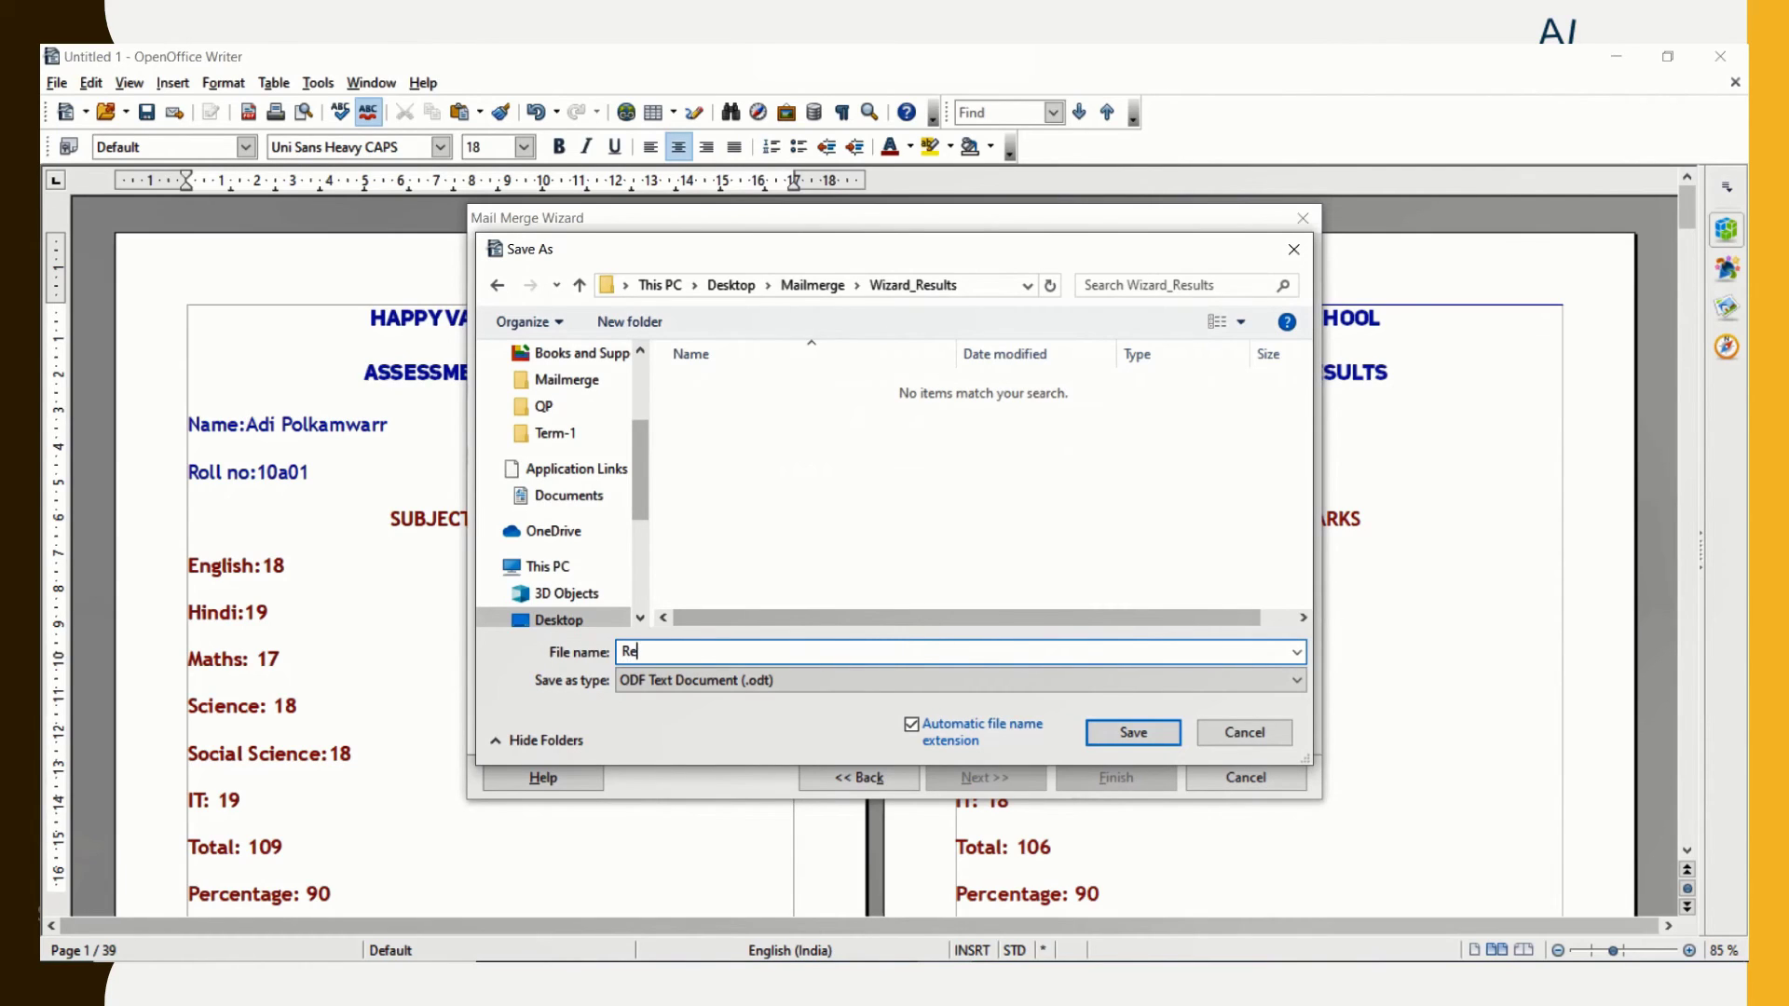
text(Results)
click(1132, 734)
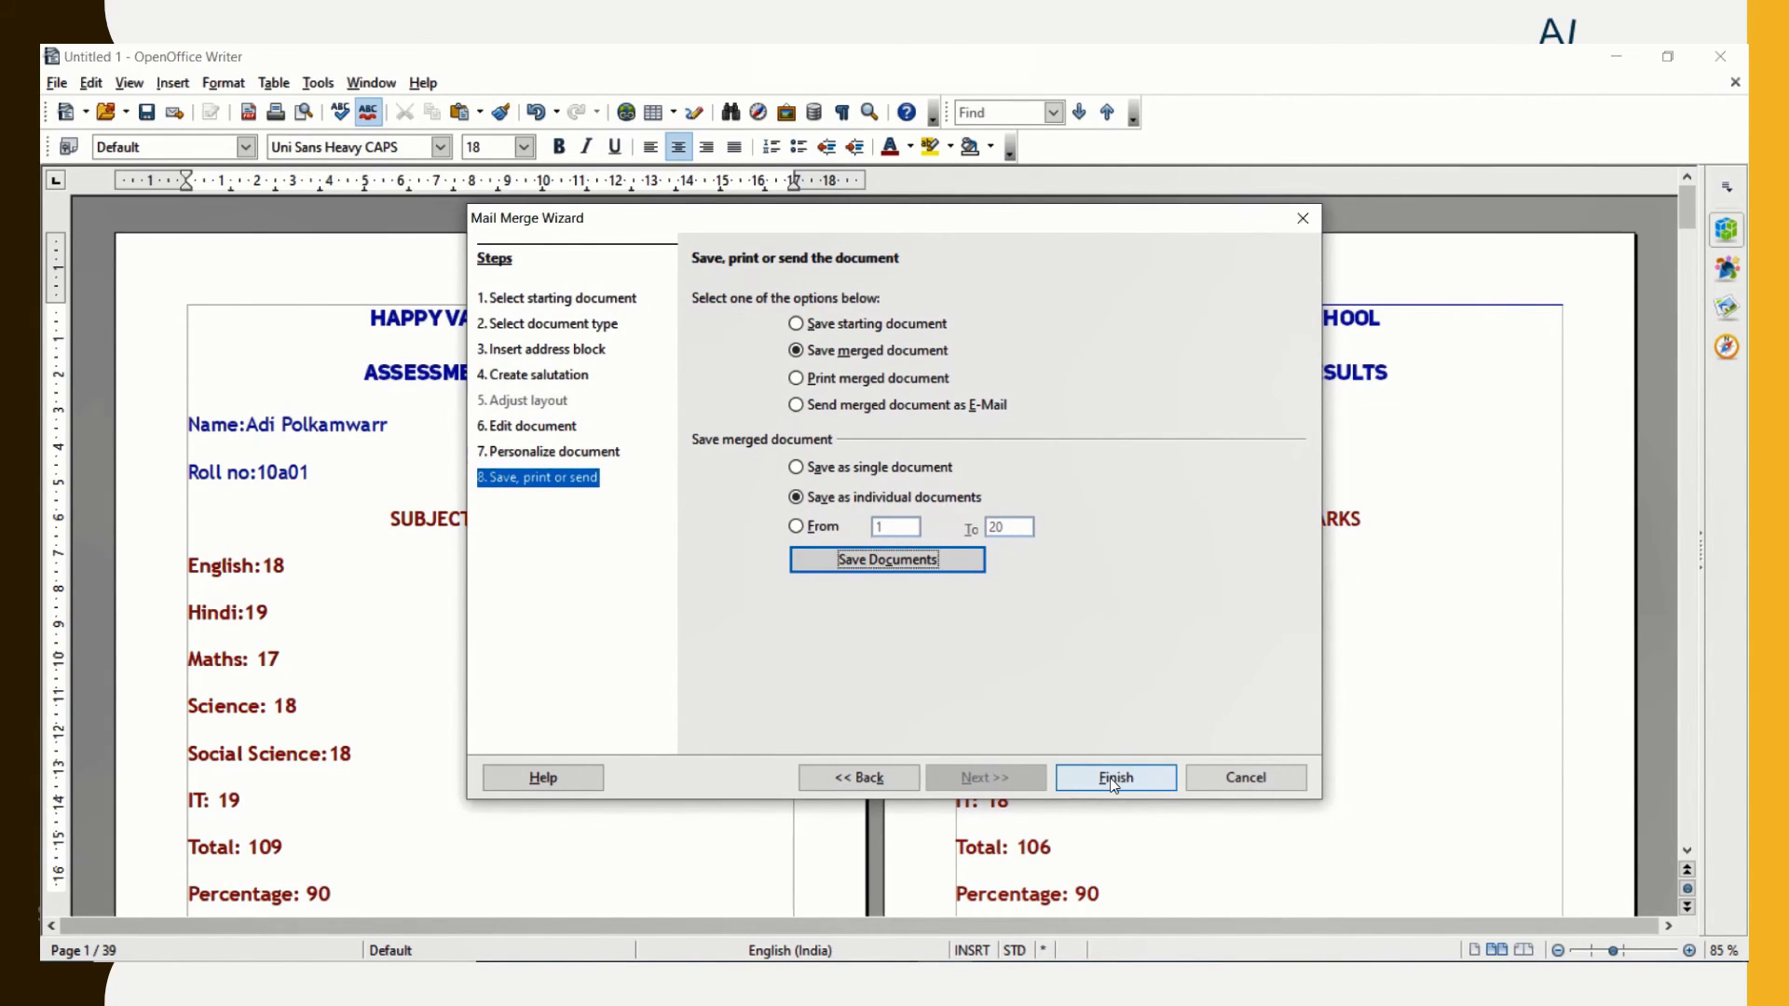
Finish the wizard and open Wizard_Results in File Explorer to see Results_0 to Results_19
click(1114, 779)
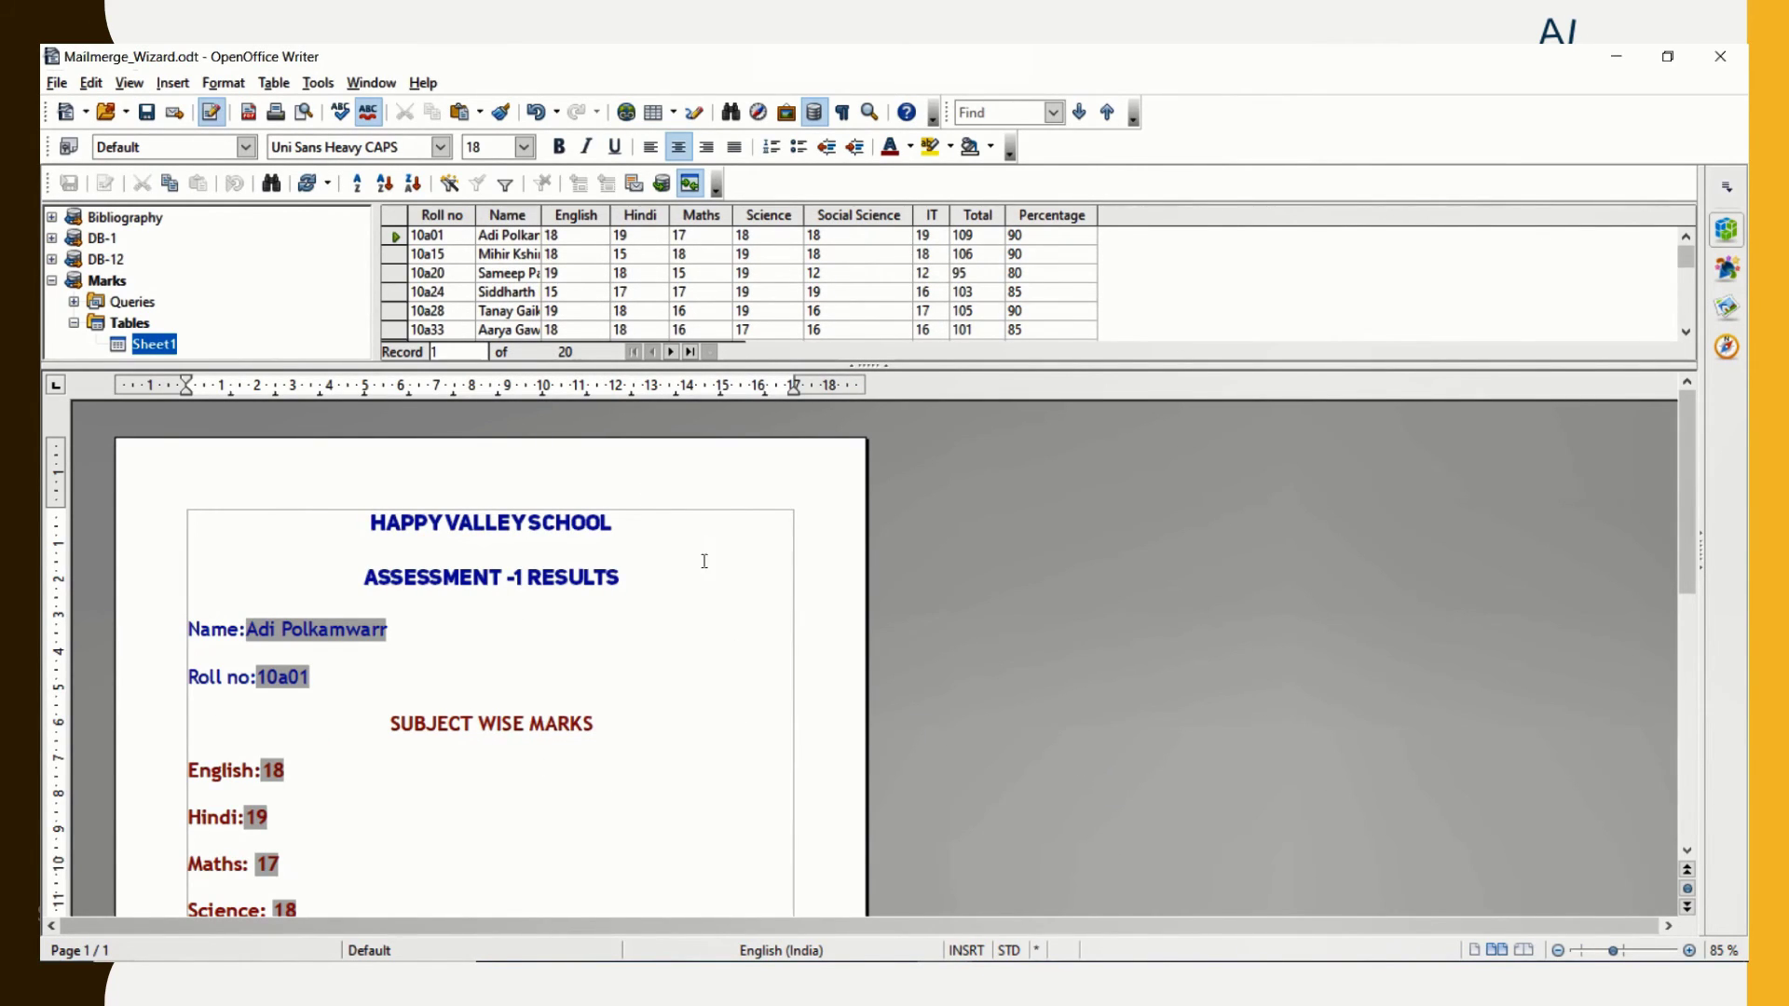
scroll(705, 561, down, 5)
scroll(708, 592, down, 3)
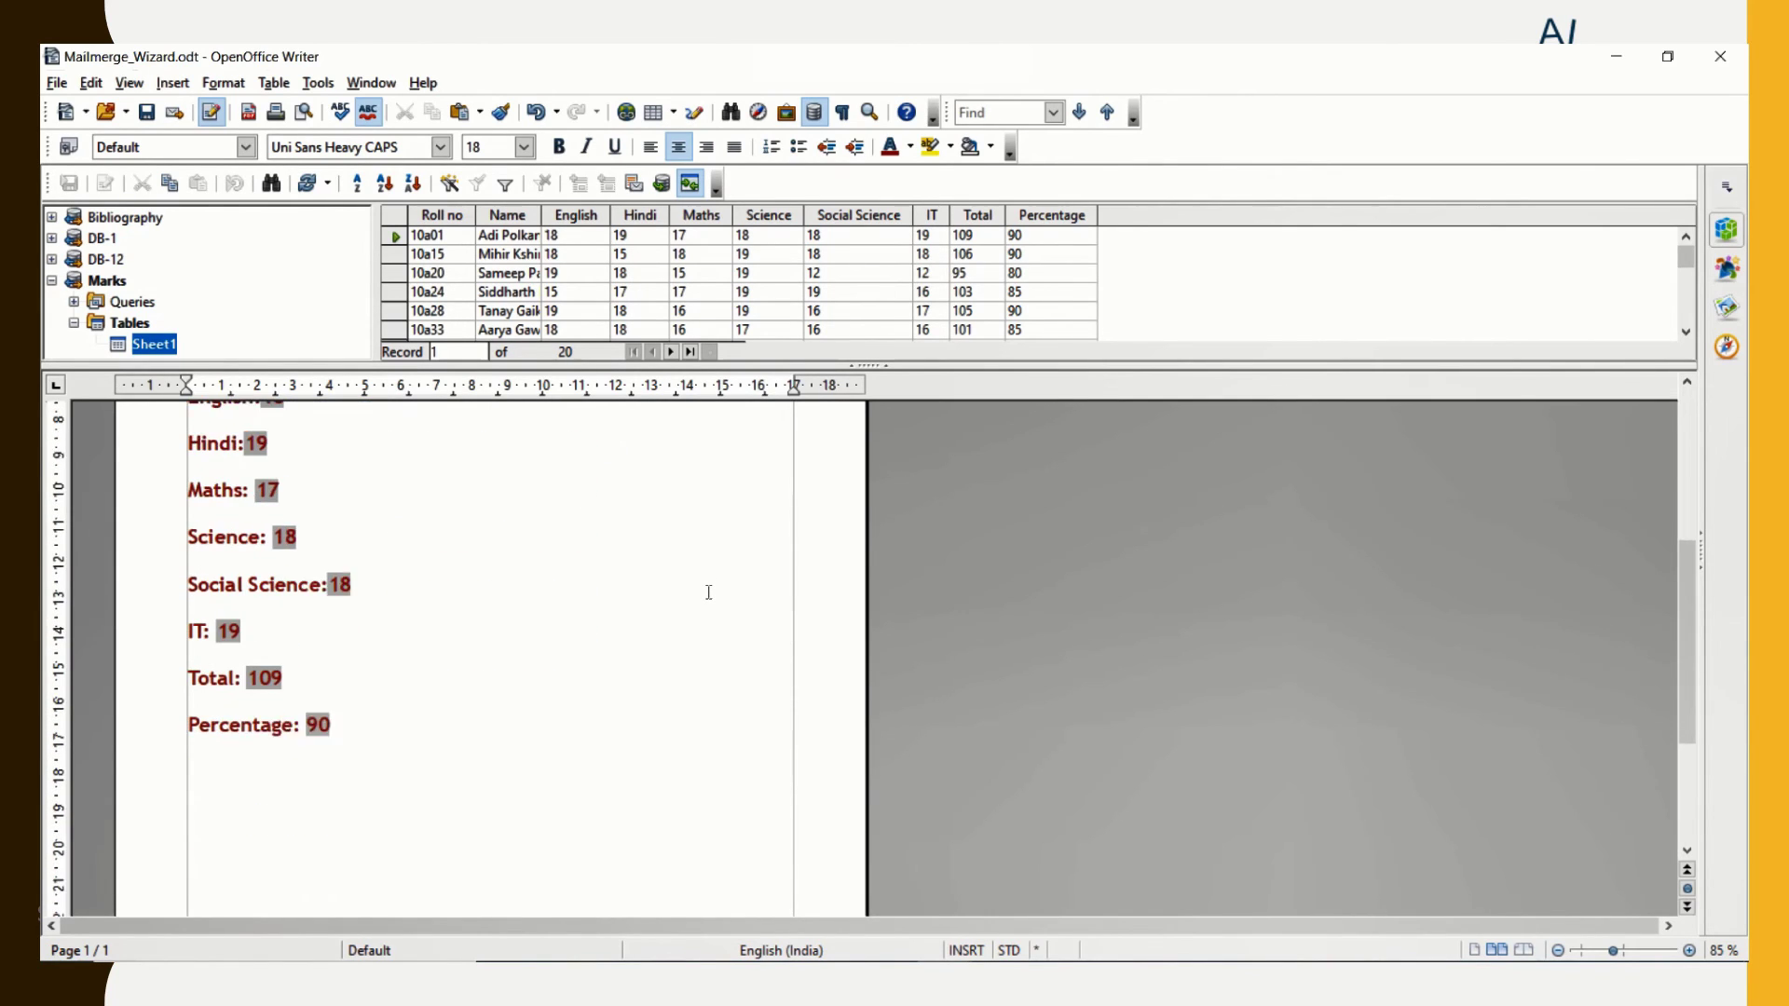
scroll(709, 593, up, 2)
scroll(708, 592, up, 1)
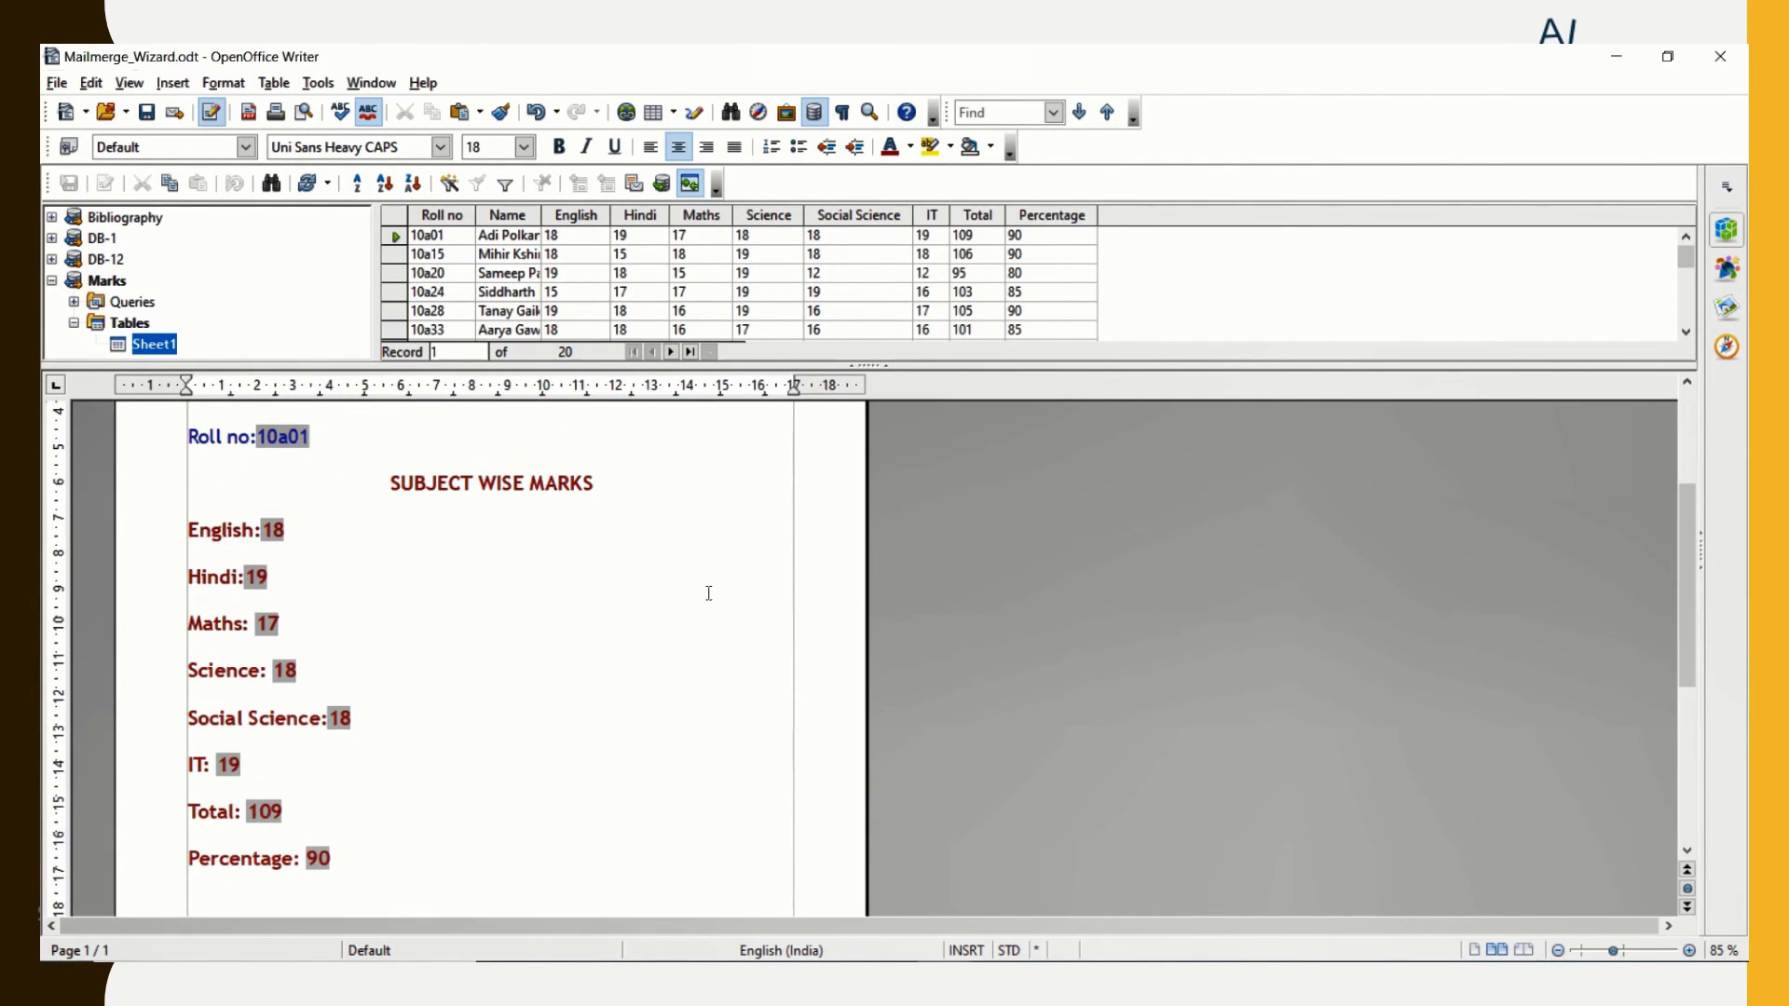
click(786, 927)
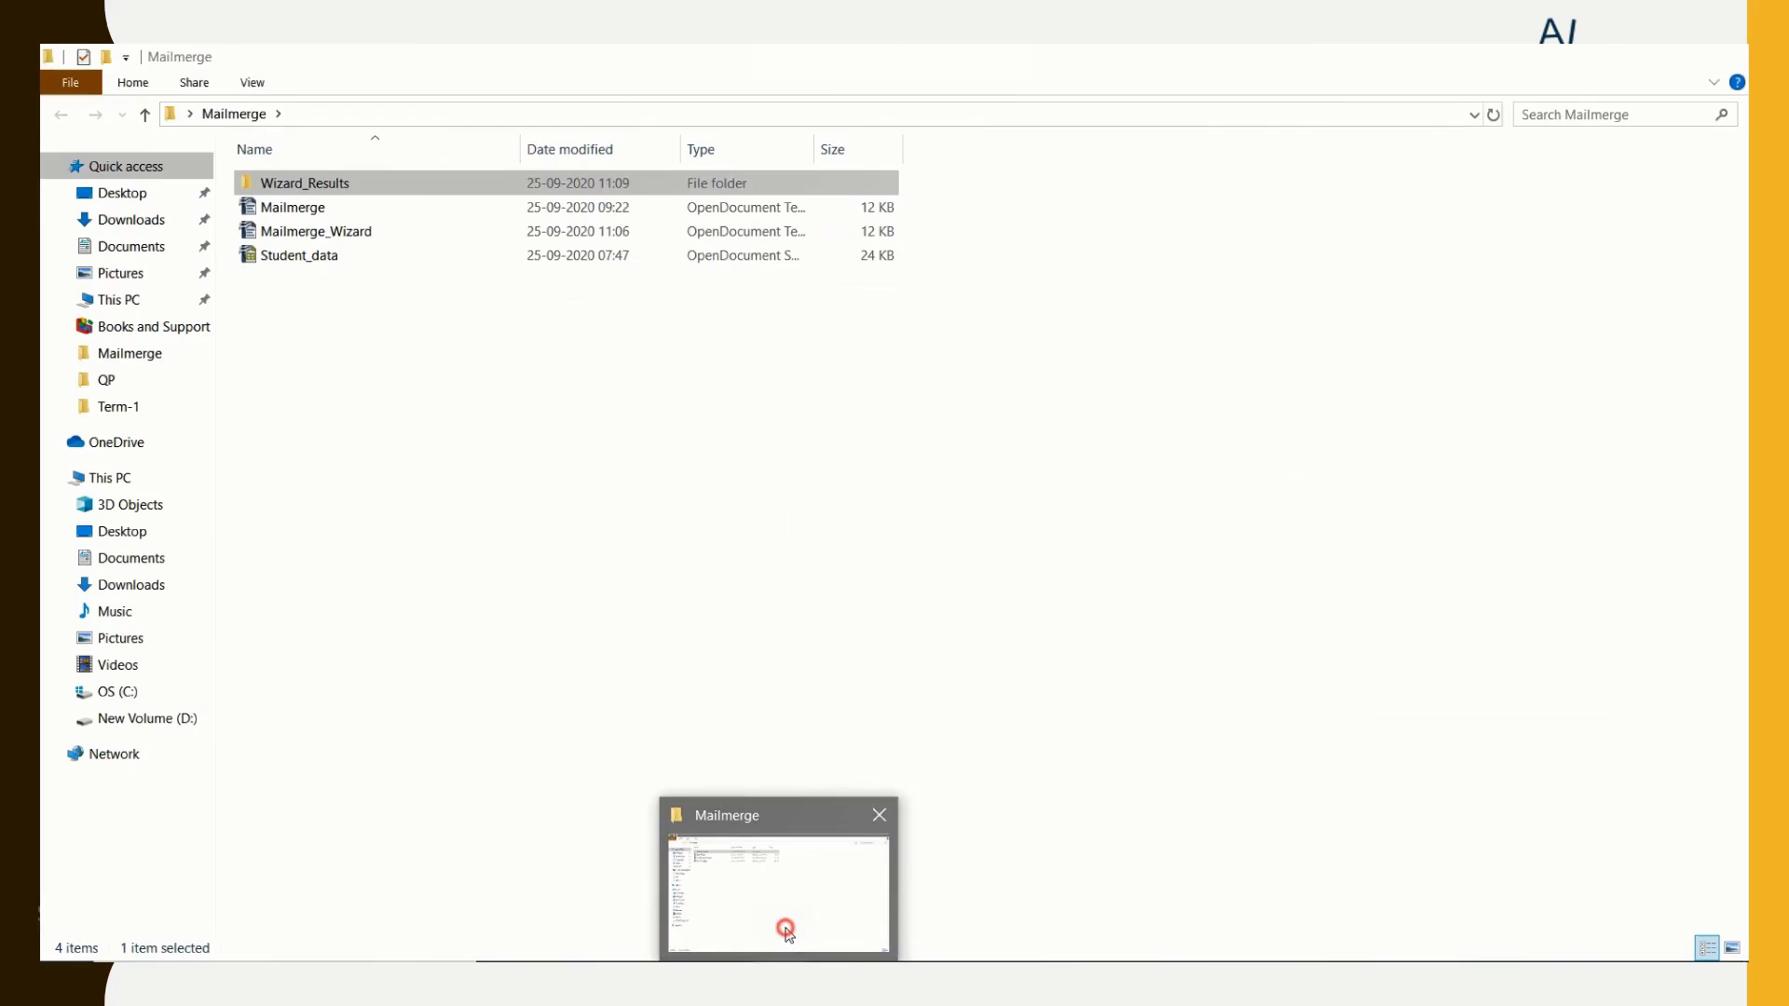
double_click(371, 195)
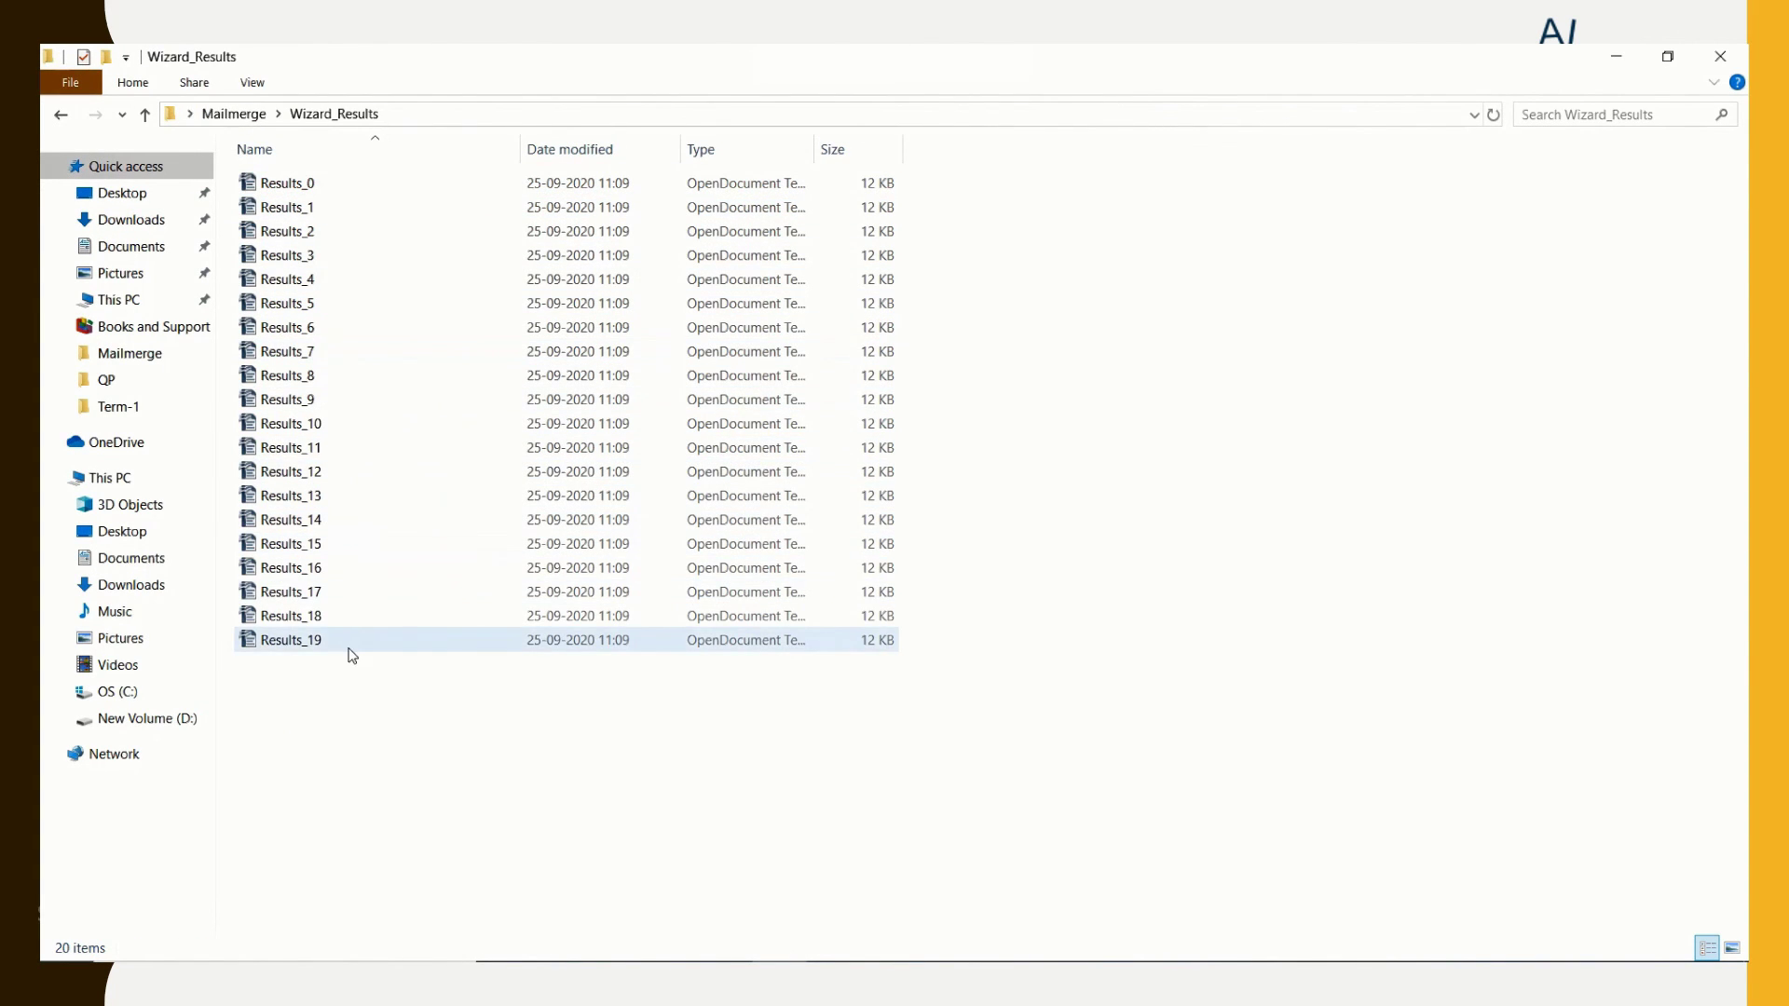
Open Results_0 and check the first student's marks, total 109 and 90 percent
double_click(308, 185)
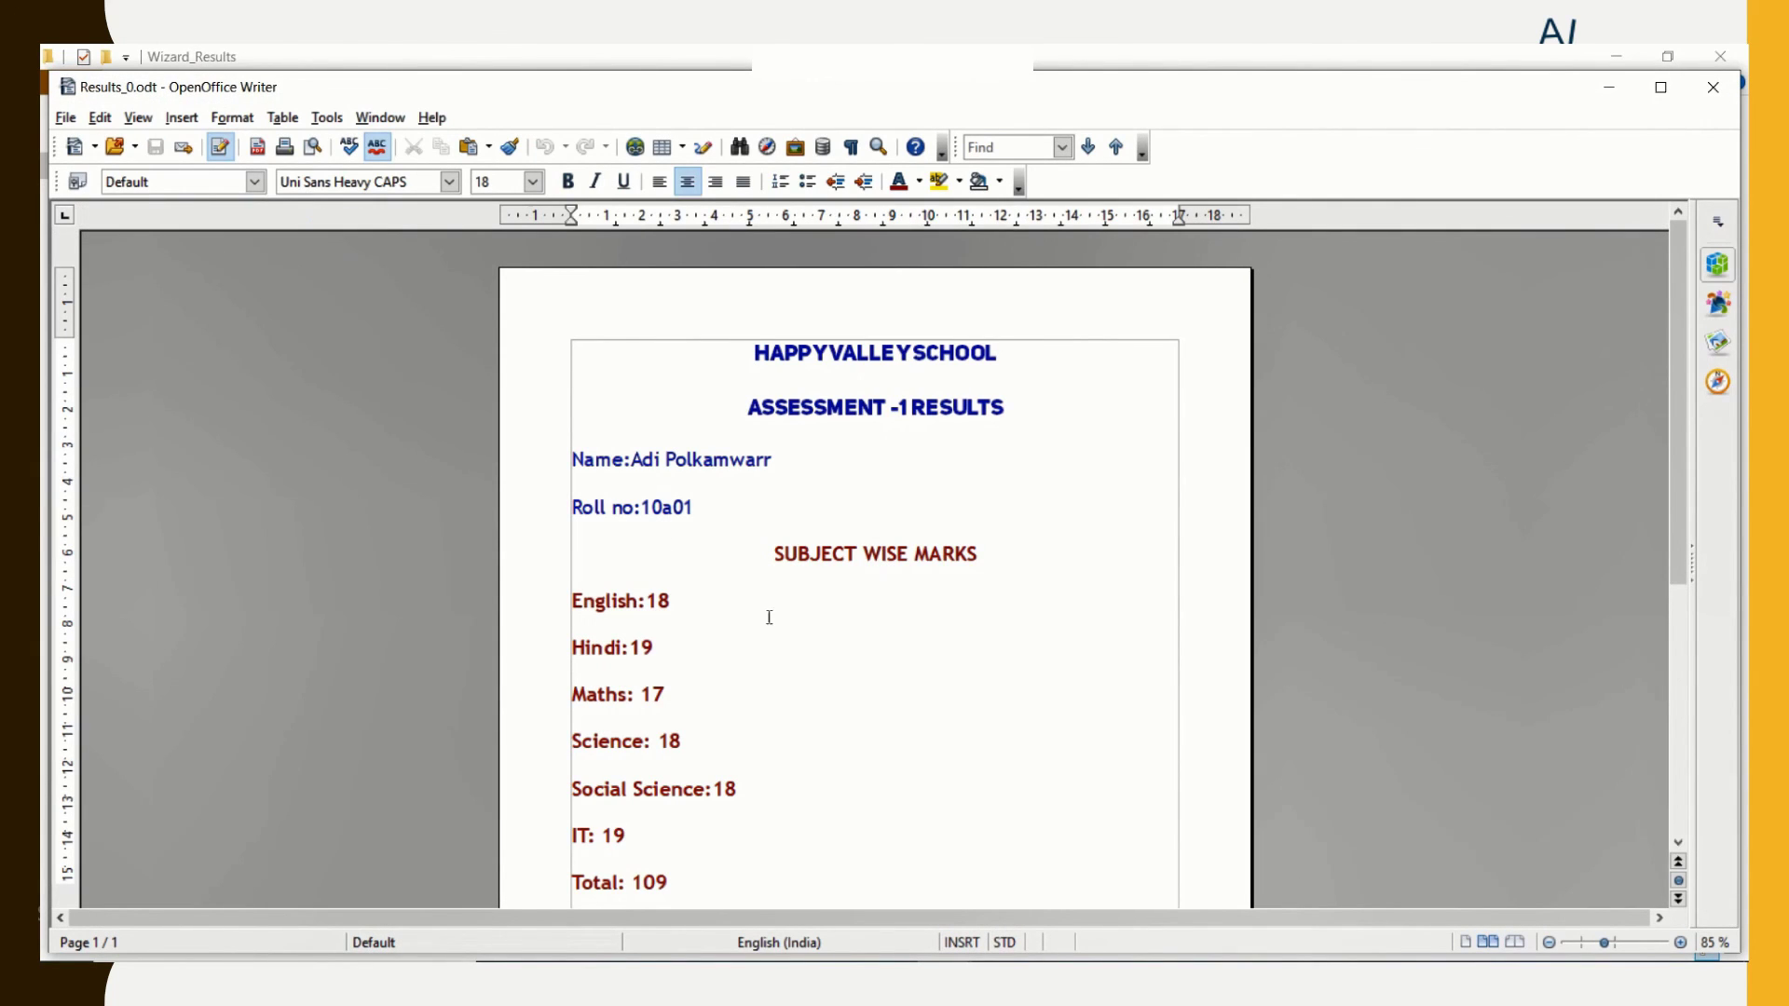
scroll(768, 596, down, 3)
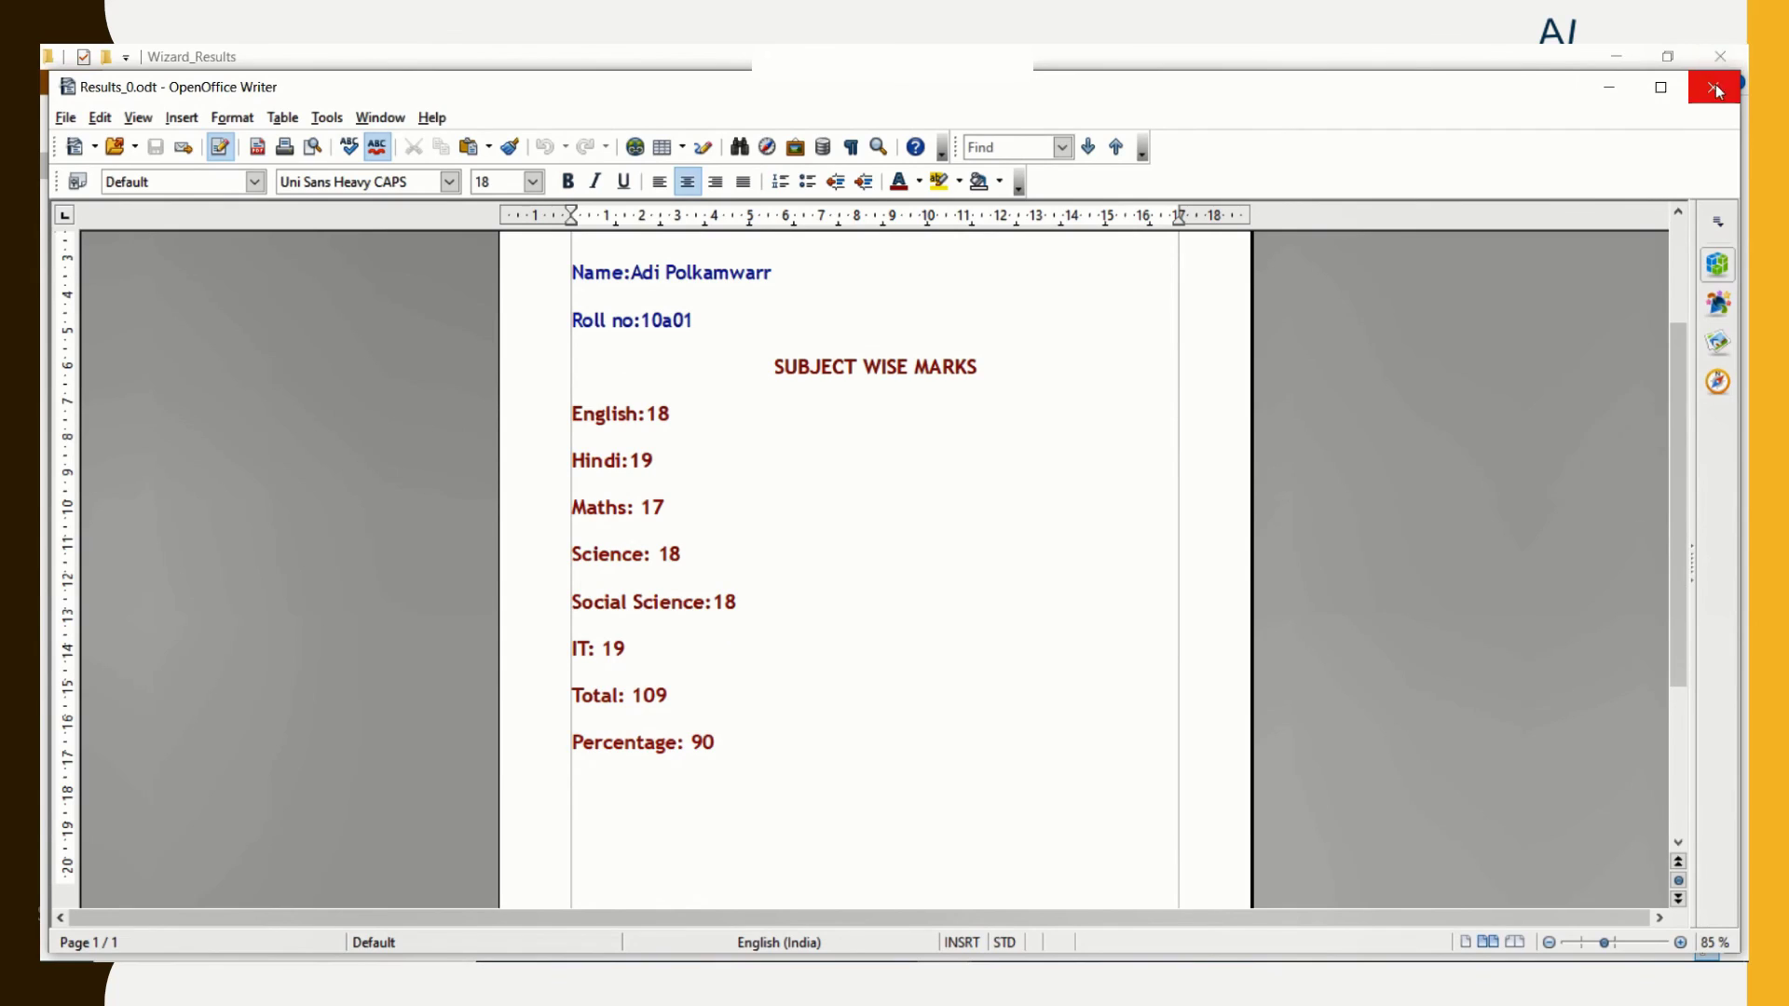